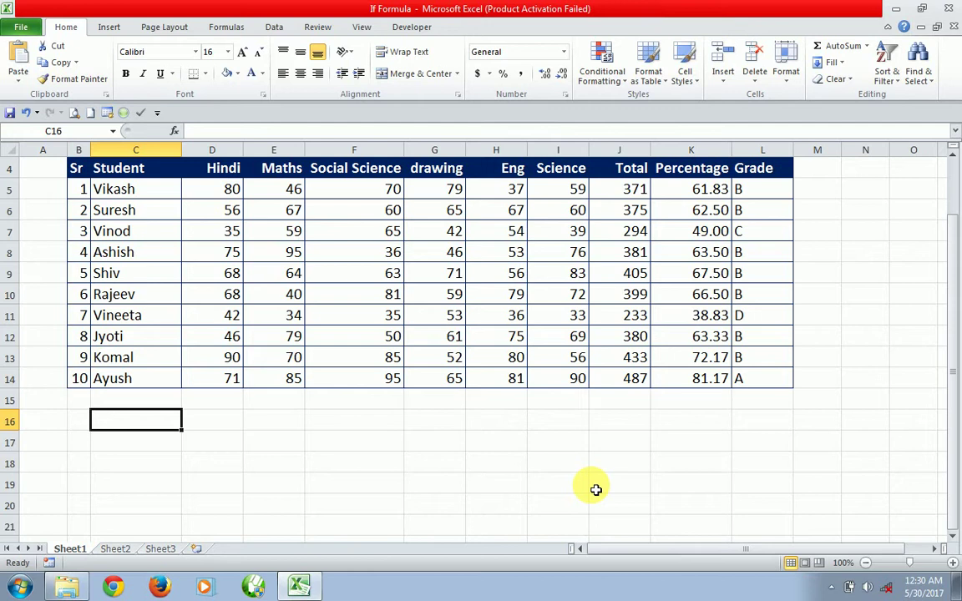
Step: Move the cursor to cell C16 just below the marks table
key("Up")
key("ctrl+Up")
key("ctrl+Up")
key("ctrl+Up")
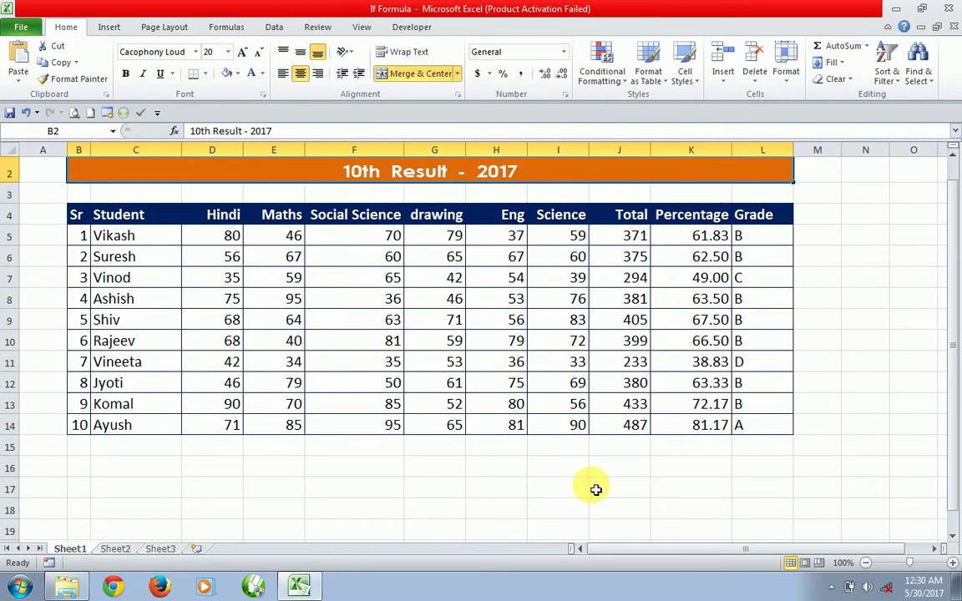
scroll(595, 490, "up", 1)
key("Down")
key("Right")
key("Down")
key("Down")
key("Down")
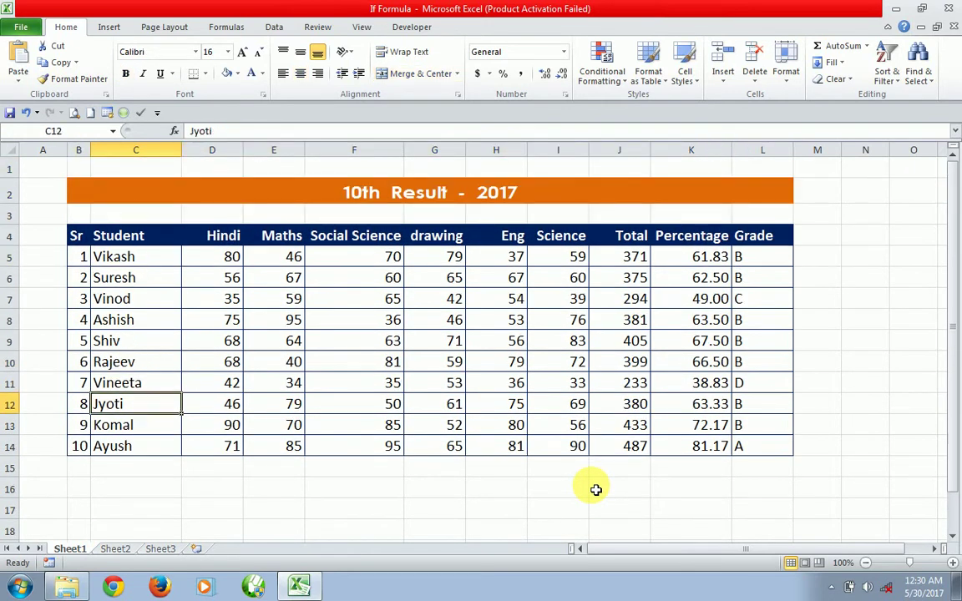
key("Down")
key("Down")
key("Down")
key("Down")
key("Down")
key("Down")
key("Down")
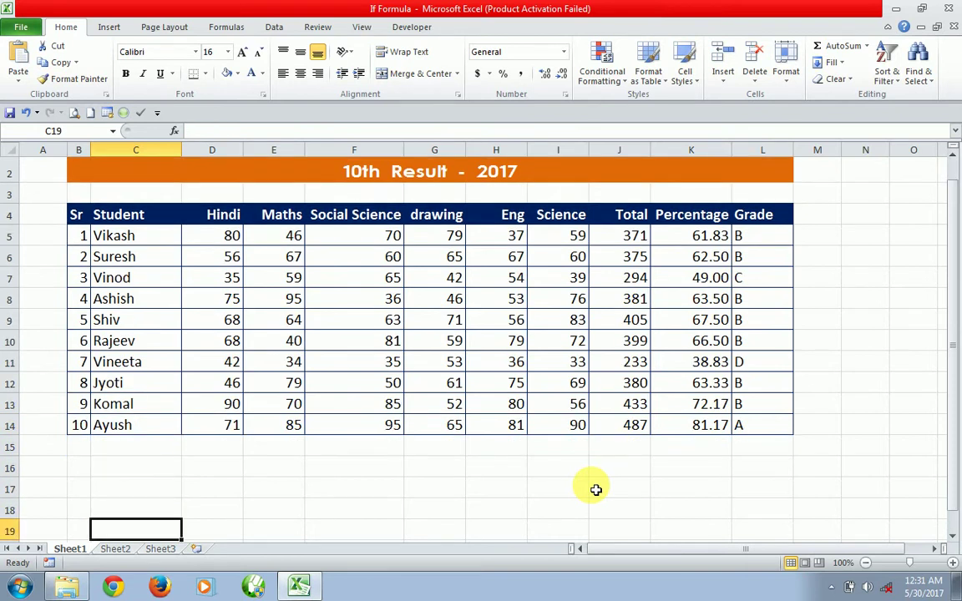
key("Up")
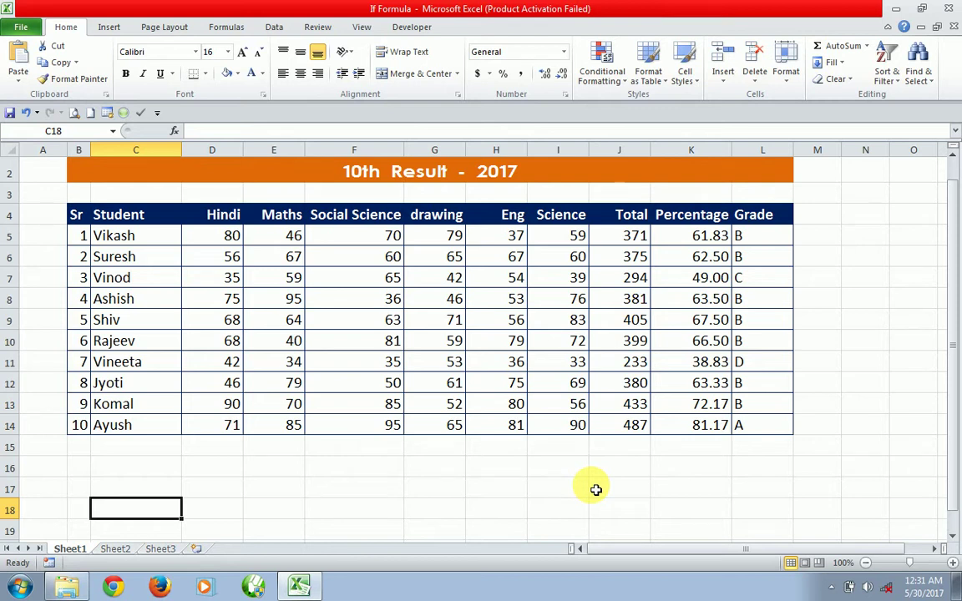
key("Up")
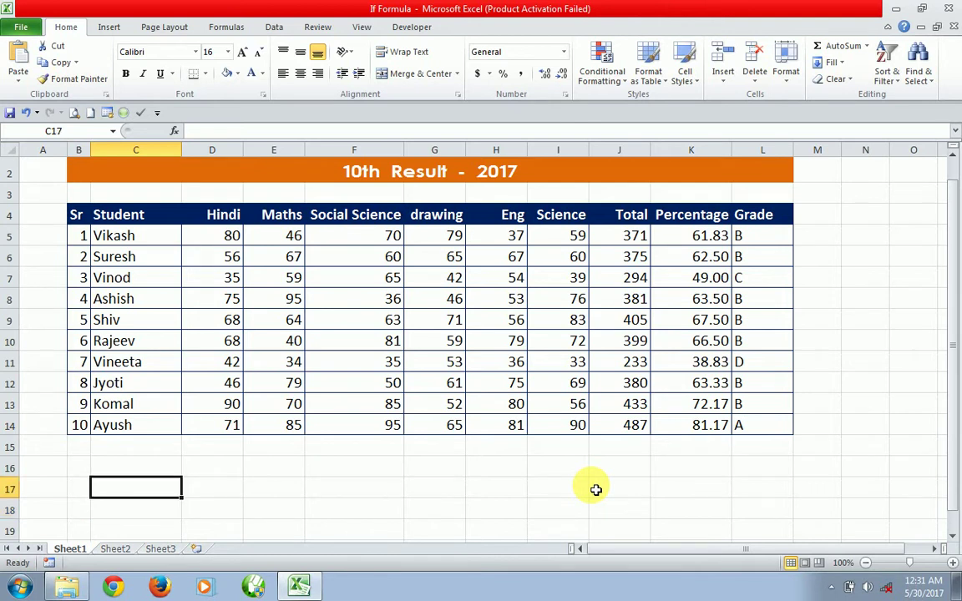
key("Up")
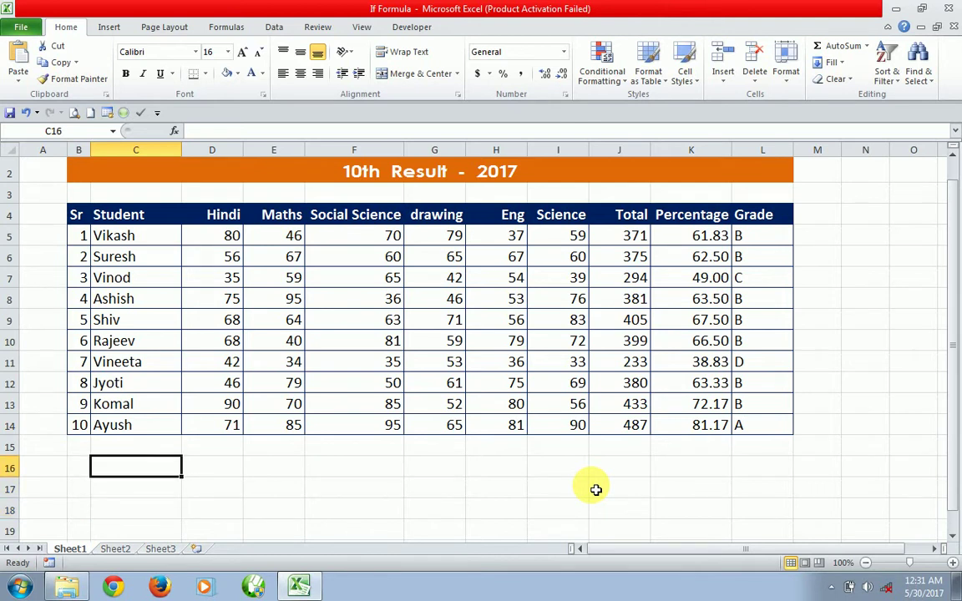
key("Down")
key("Up")
key("Right")
key("Left")
key("Right")
key("Down")
key("Up")
key("Left")
key("Right")
key("Left")
key("Down")
key("Right")
key("Up")
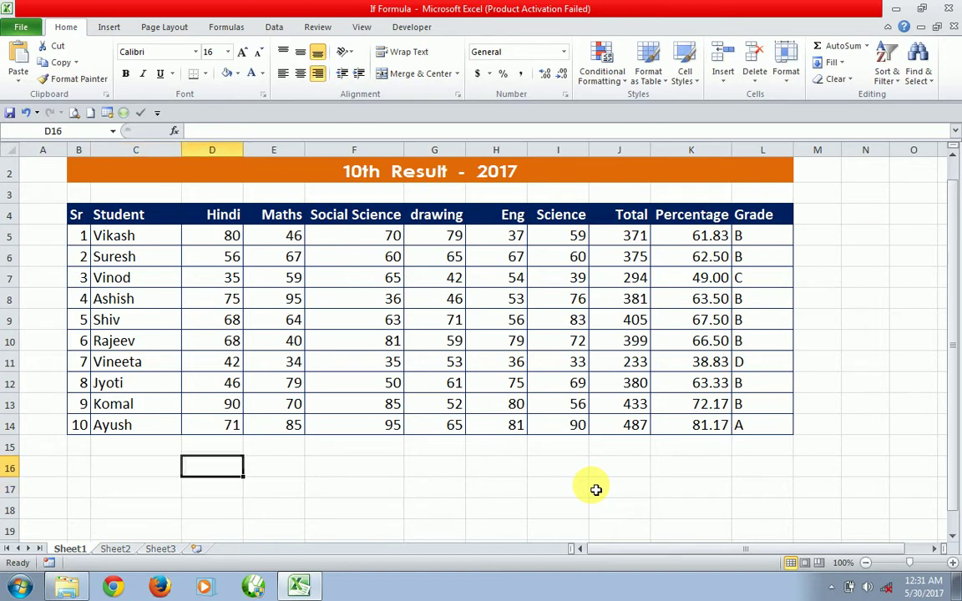
key("Left")
key("Down")
key("Up")
key("Right")
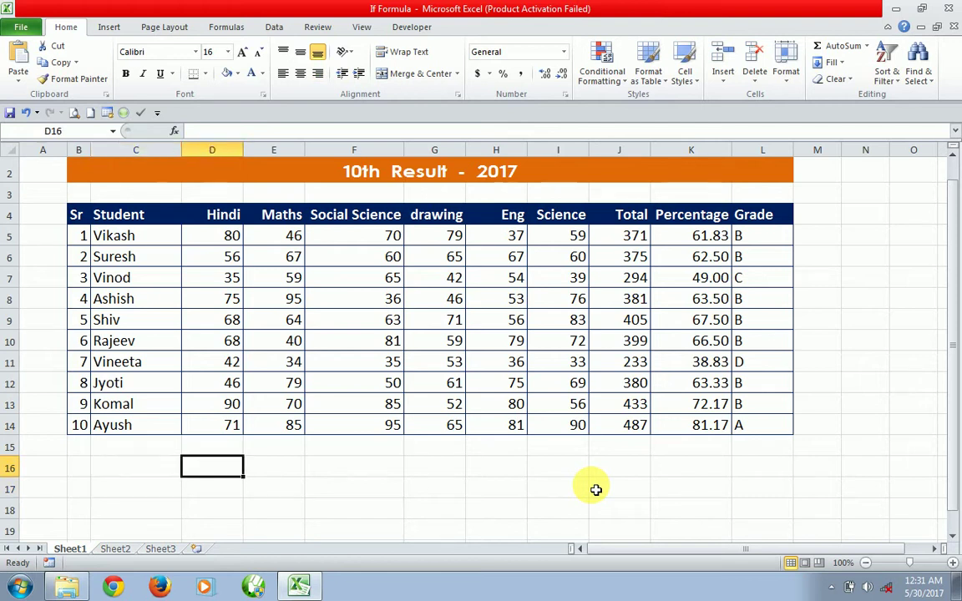
key("Down")
key("Left")
key("Up")
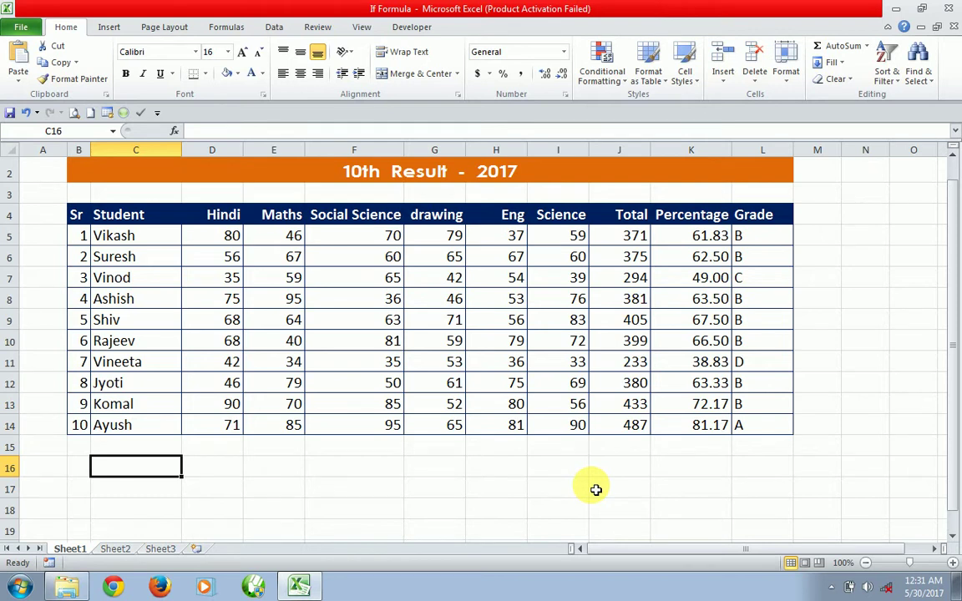
Step: Enter Hindi as the subject in C16
type("hi")
key("Escape")
type("Hind")
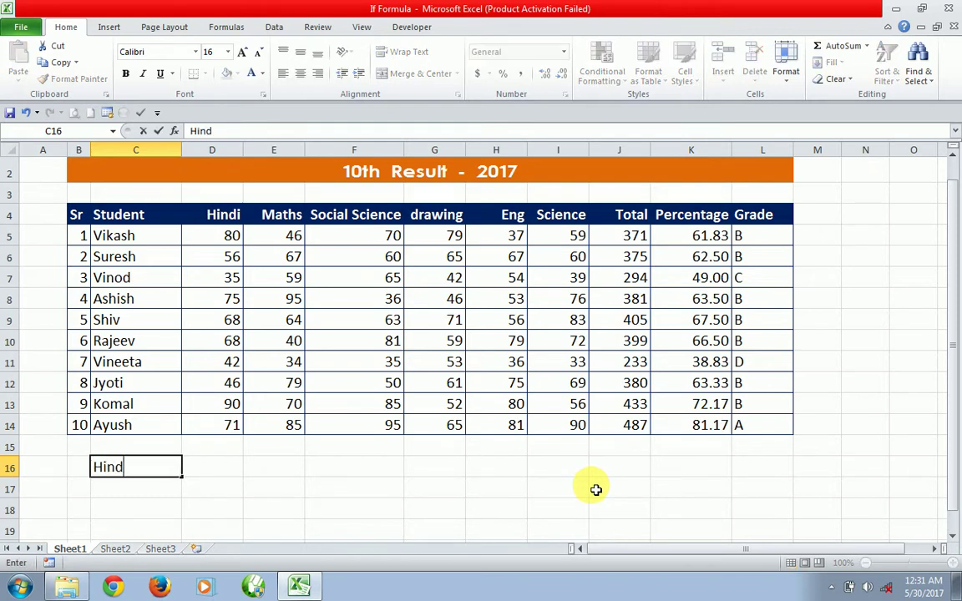
type("i")
key("Return")
key("Return")
key("Return")
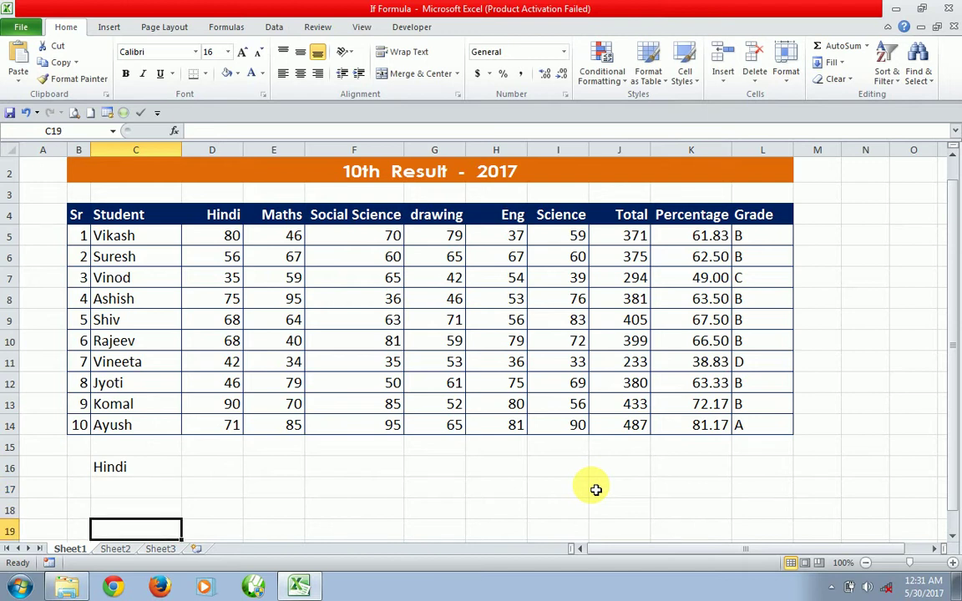
Step: Start a formula with = in cell D16
key("Up")
key("Up")
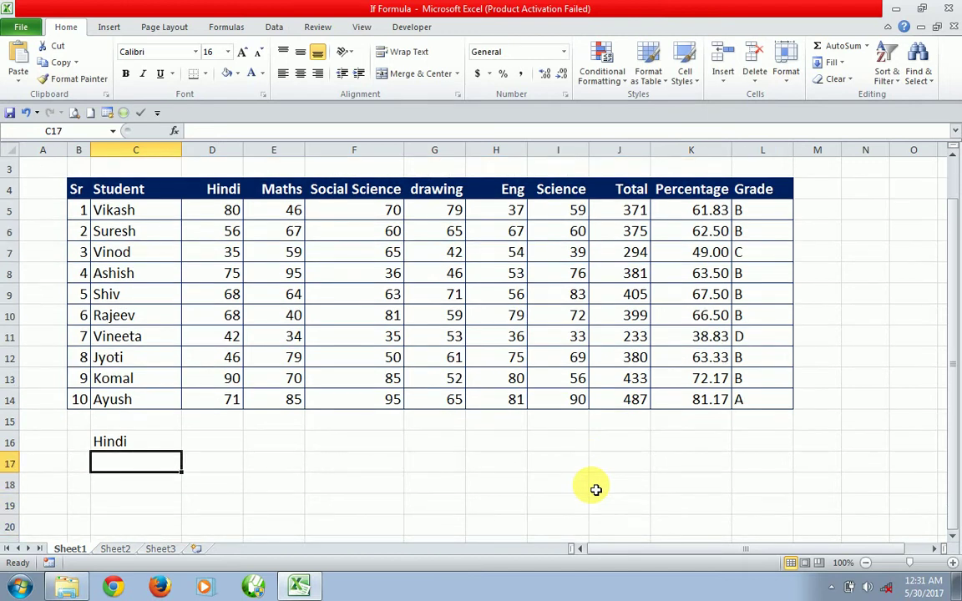
key("Right")
key("Up")
type("=")
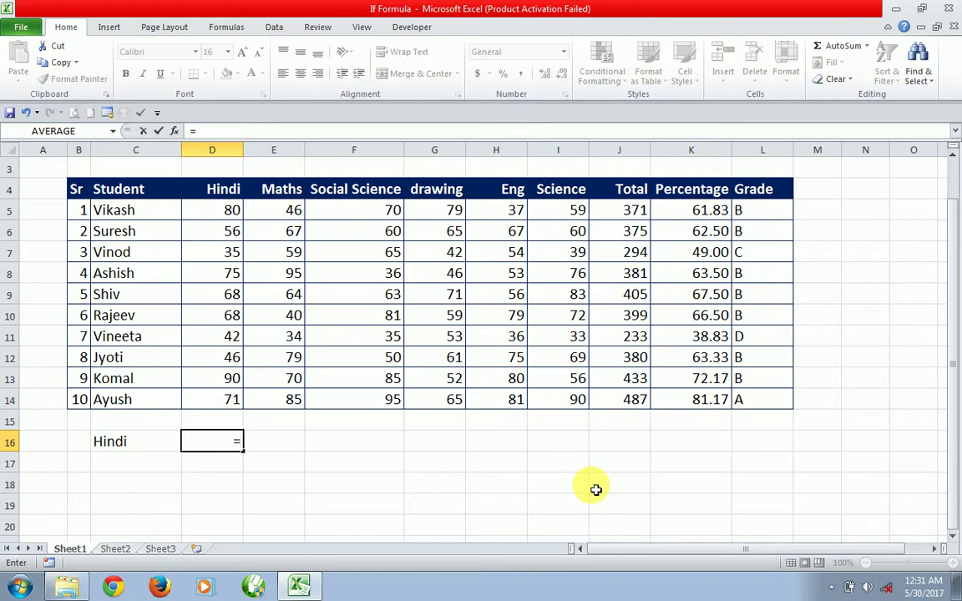
Step: Write =hlookup(C16, in D16, taking C16 as the lookup value
type("h")
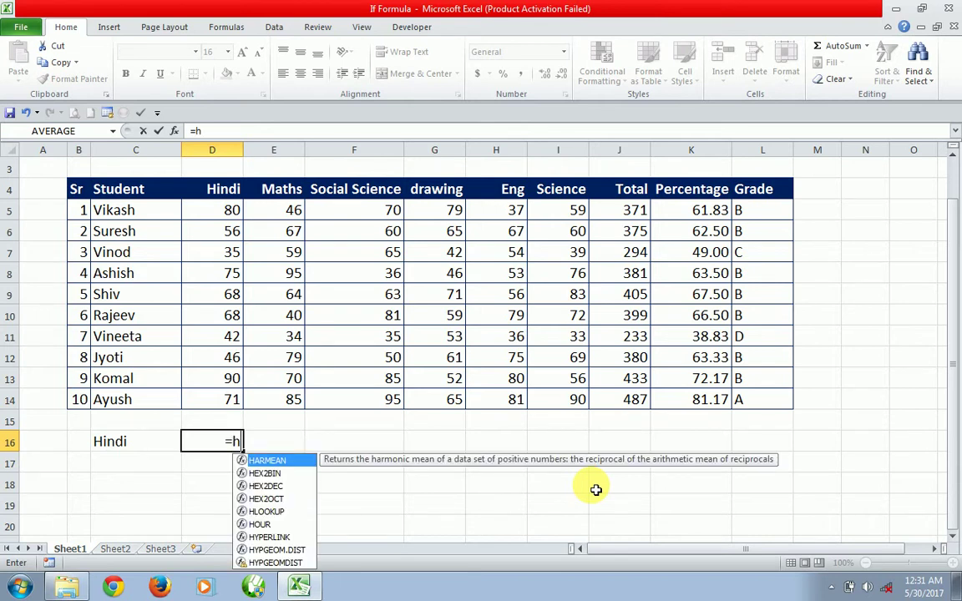
type("loou")
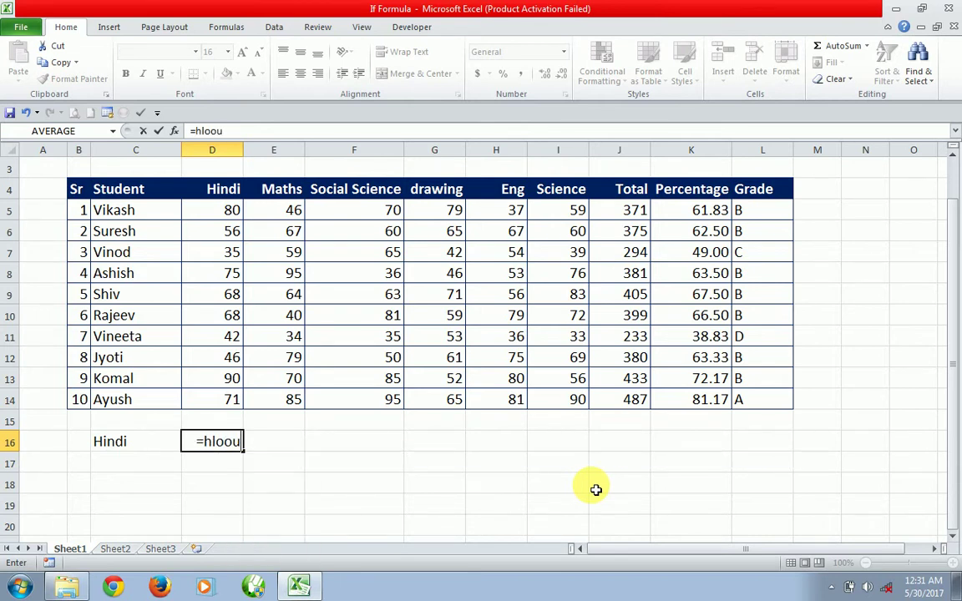
key("BackSpace")
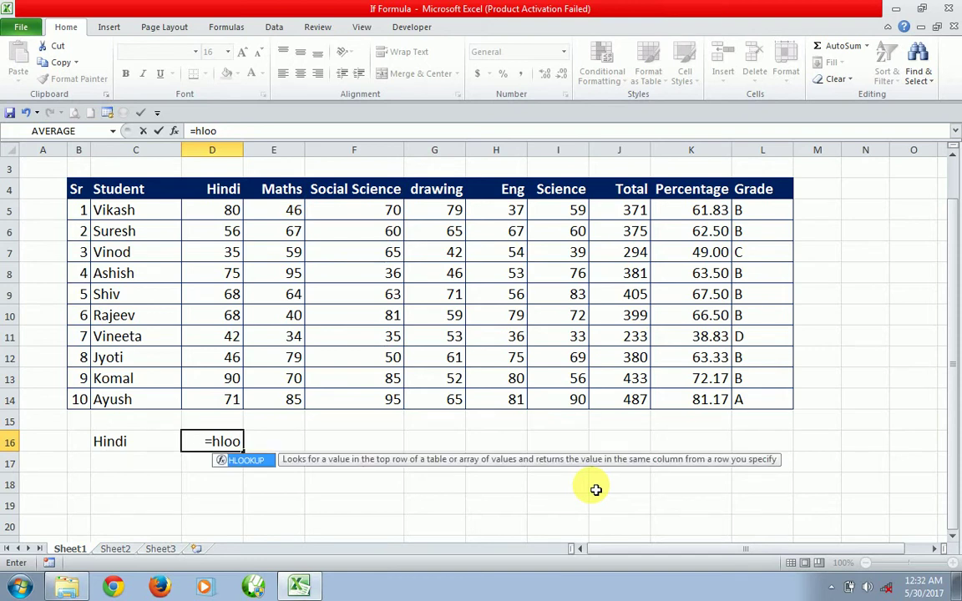
type("kup")
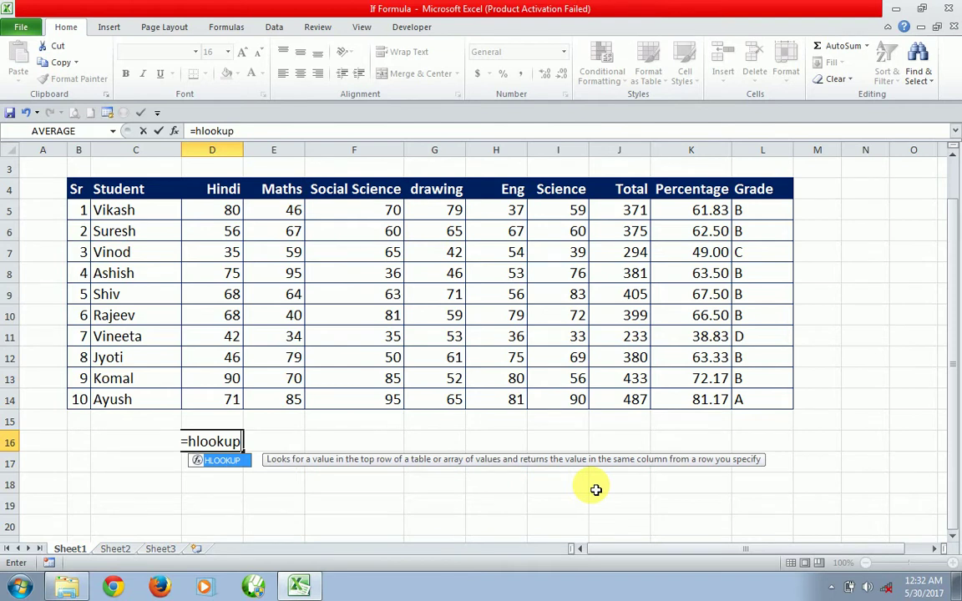
type("(")
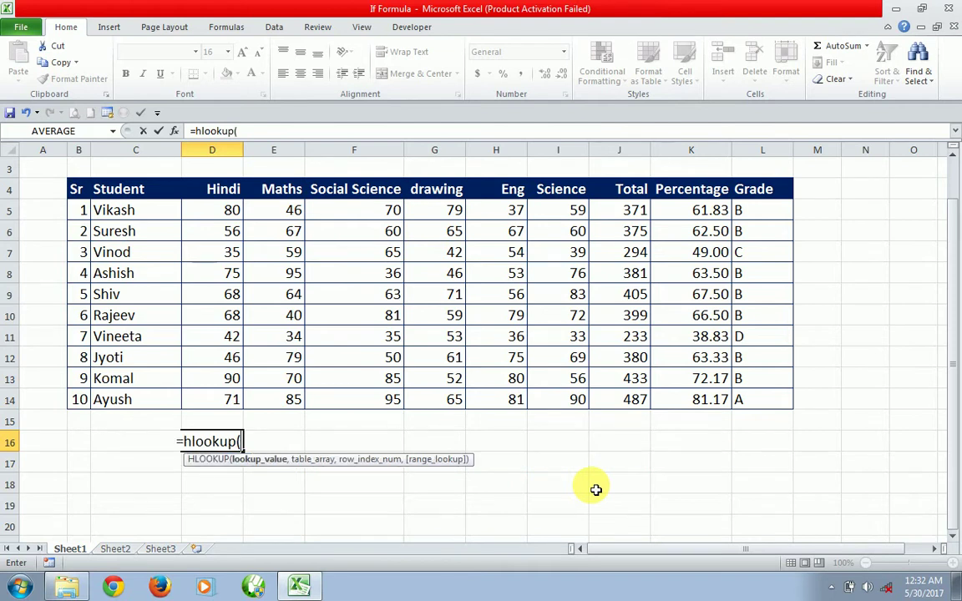
key("Left")
key("Down")
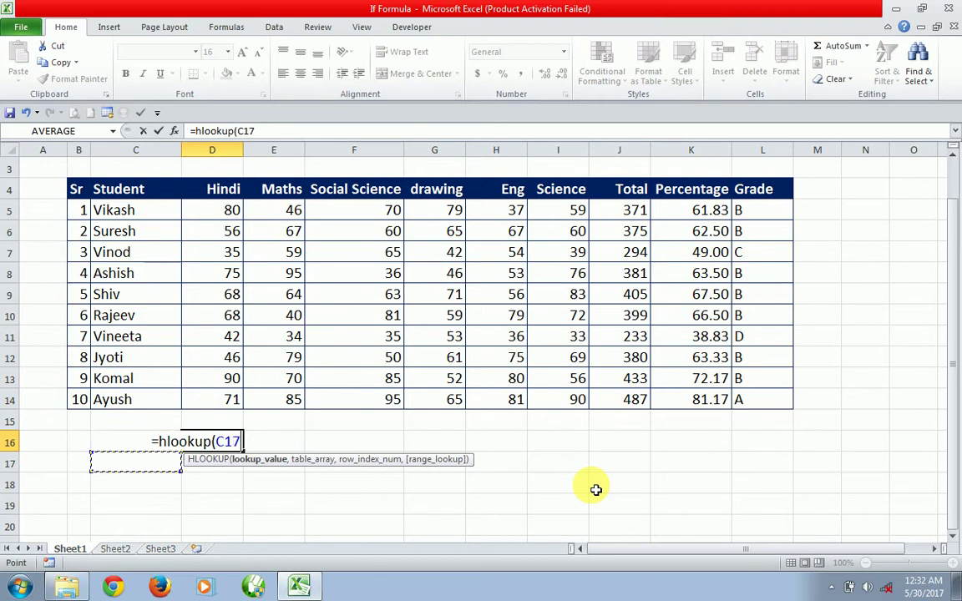
key("Up")
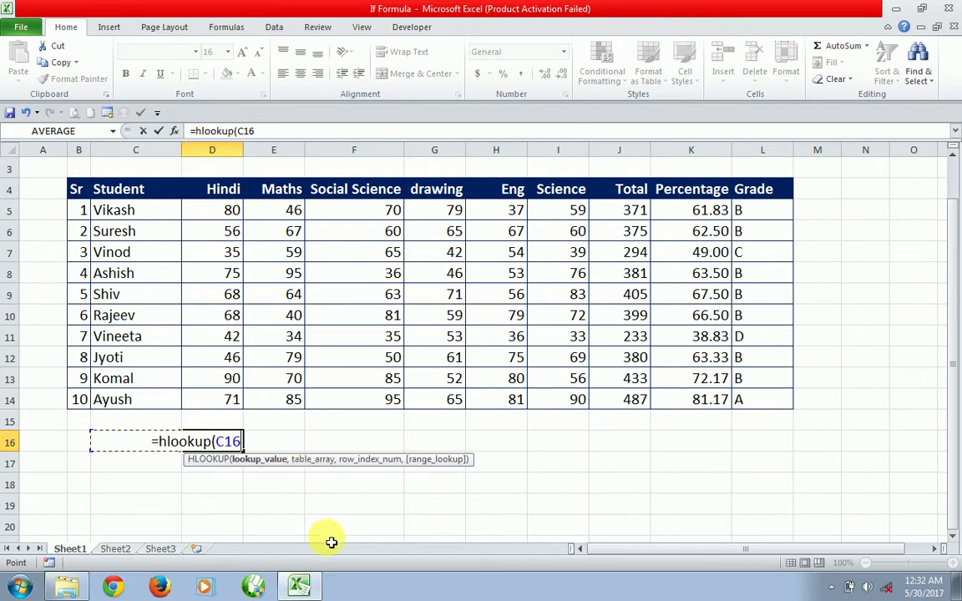
type(",")
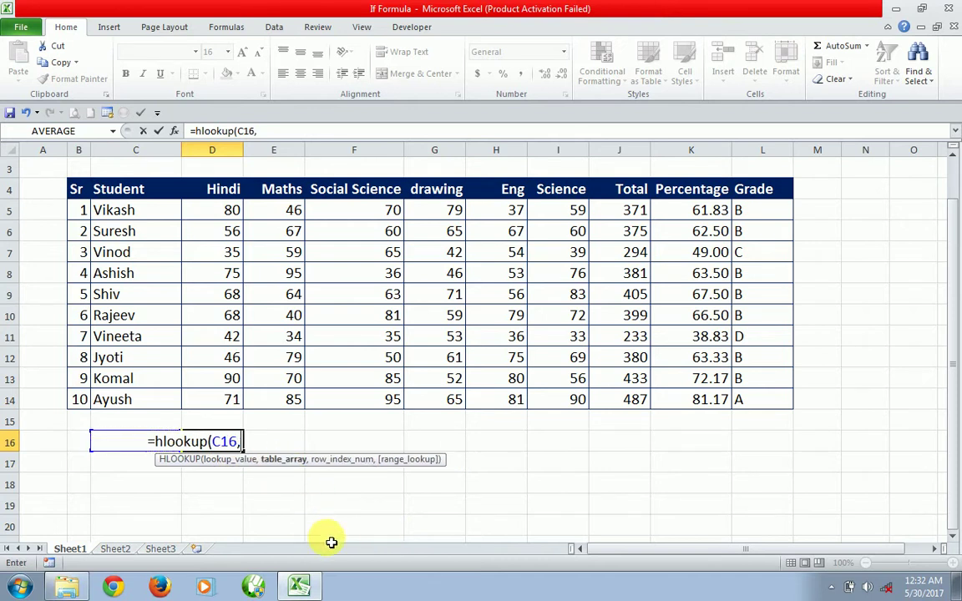
Step: Add table range C4:L14, row index 6 and FALSE exact match to the HLOOKUP
left_click(120, 197)
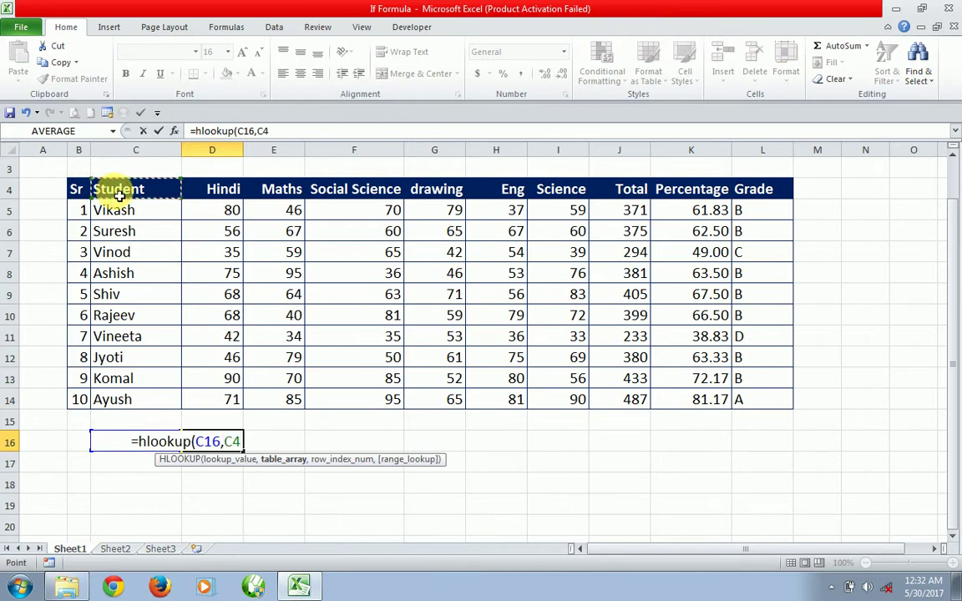
mouse_move(120, 196)
left_mouse_down()
mouse_move(819, 196)
mouse_move(785, 196)
mouse_move(792, 400)
left_mouse_up()
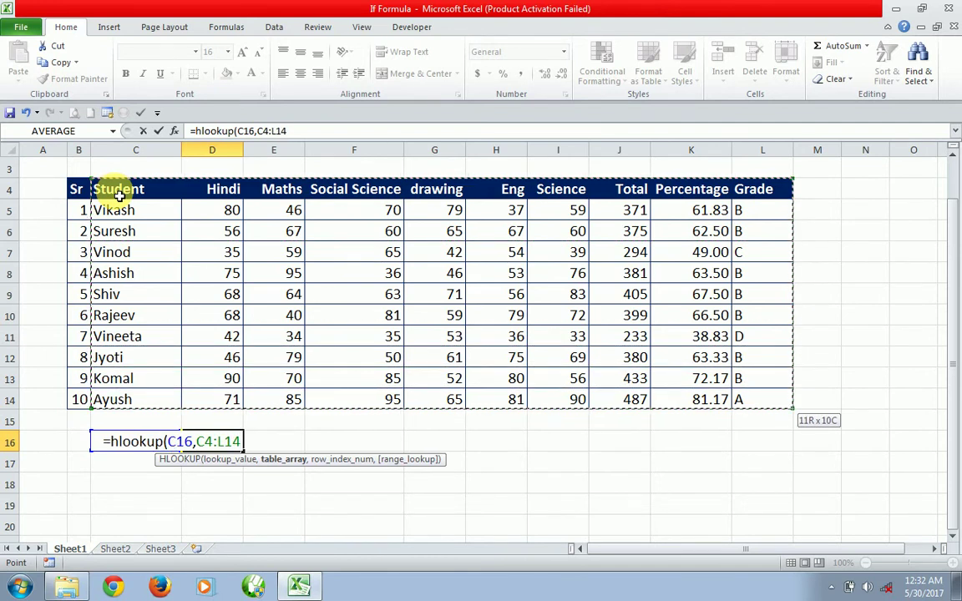
type(",")
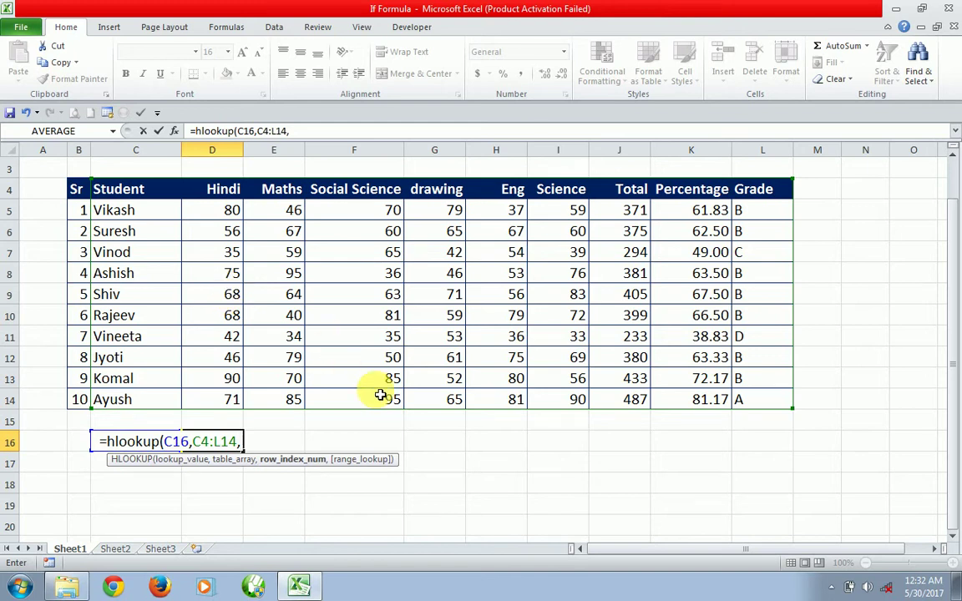
type("6")
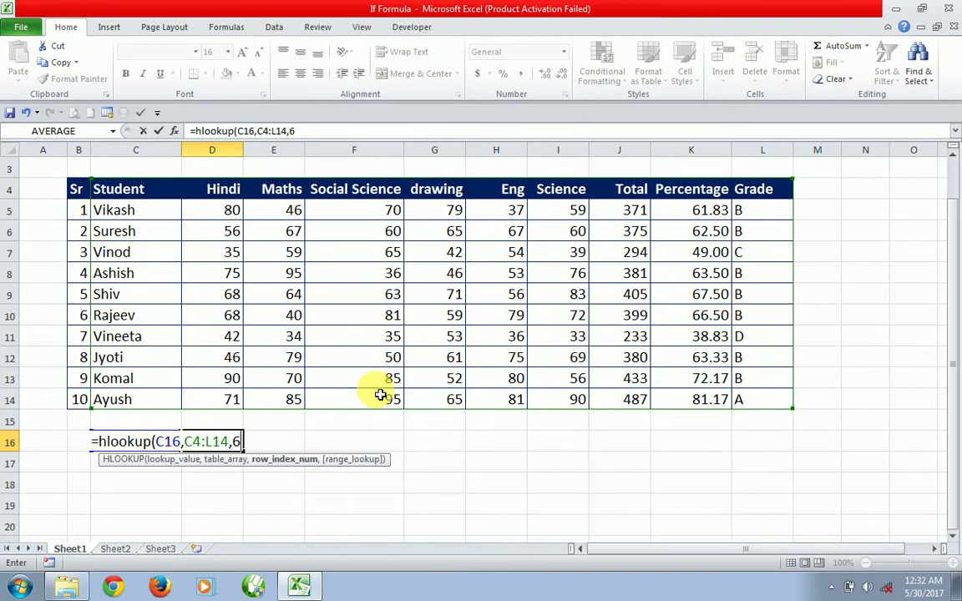
type(",")
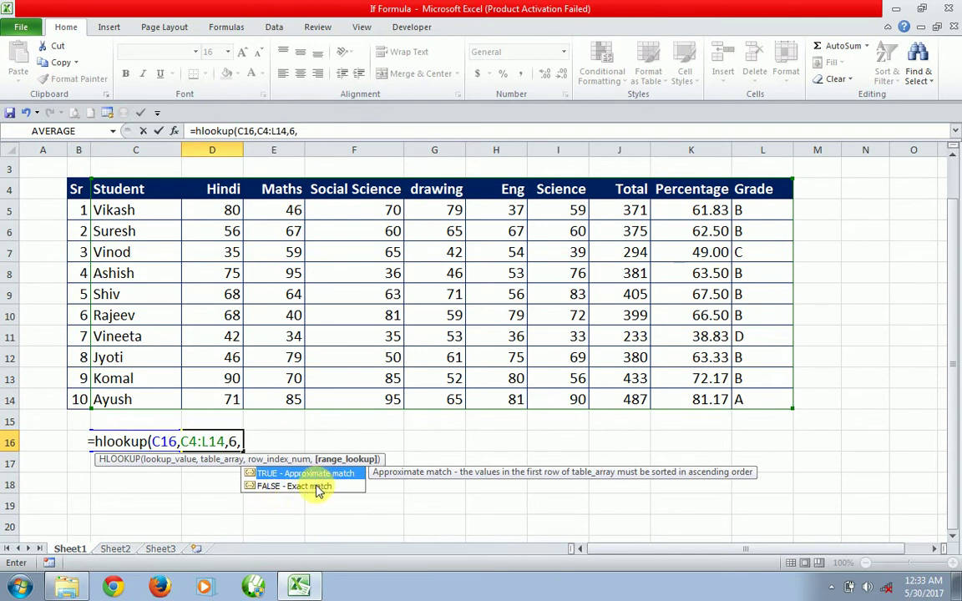
left_click(313, 491)
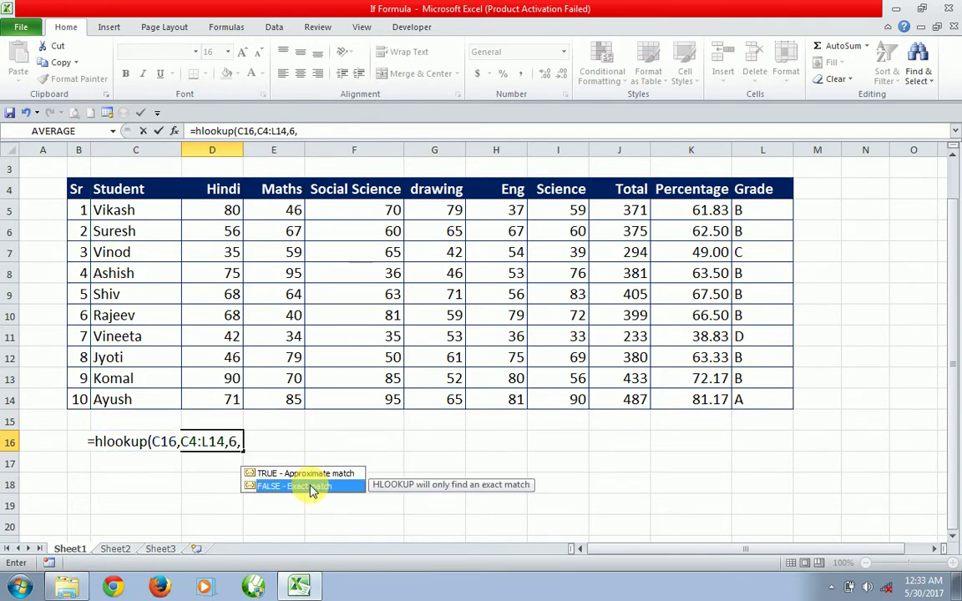
double_click(311, 488)
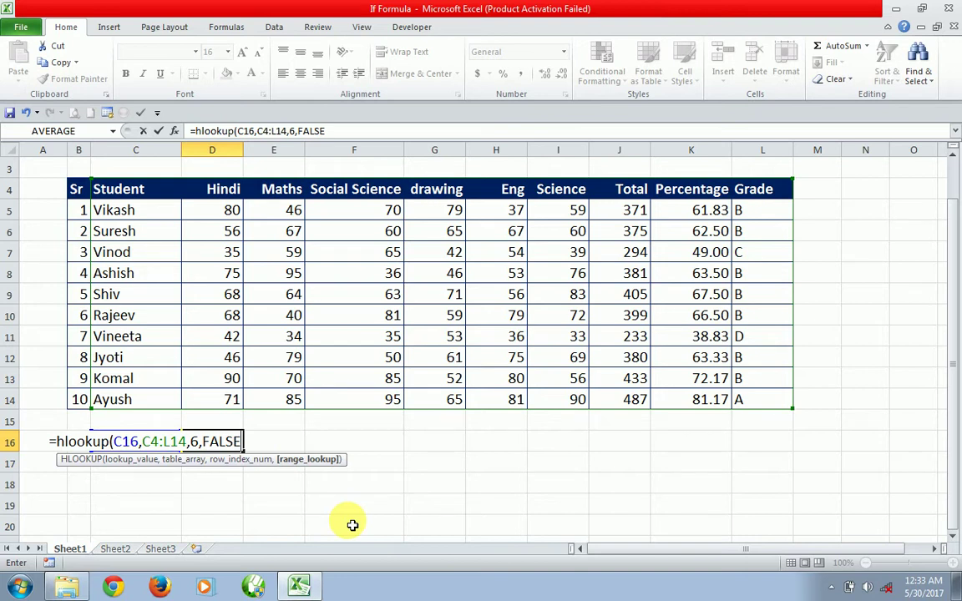
Step: Close the HLOOKUP so D16 shows 68, then check its formula against the table
type(")")
key("Return")
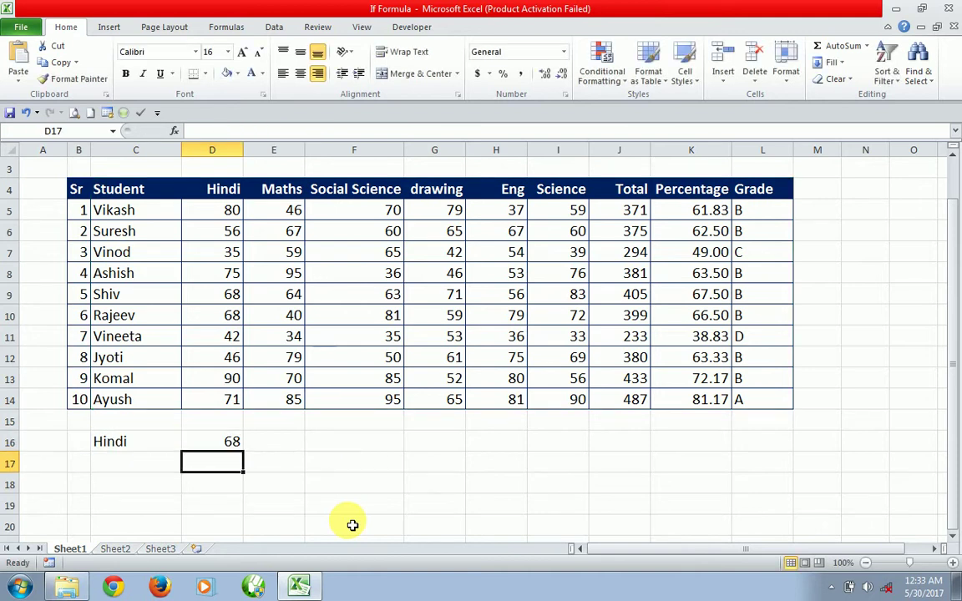
key("Up")
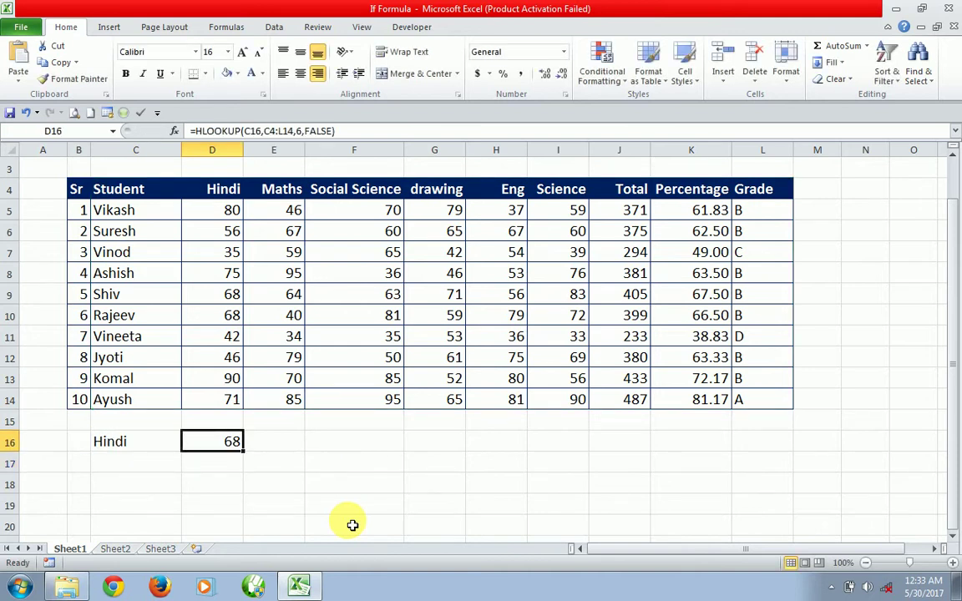
key("Up")
key("Down")
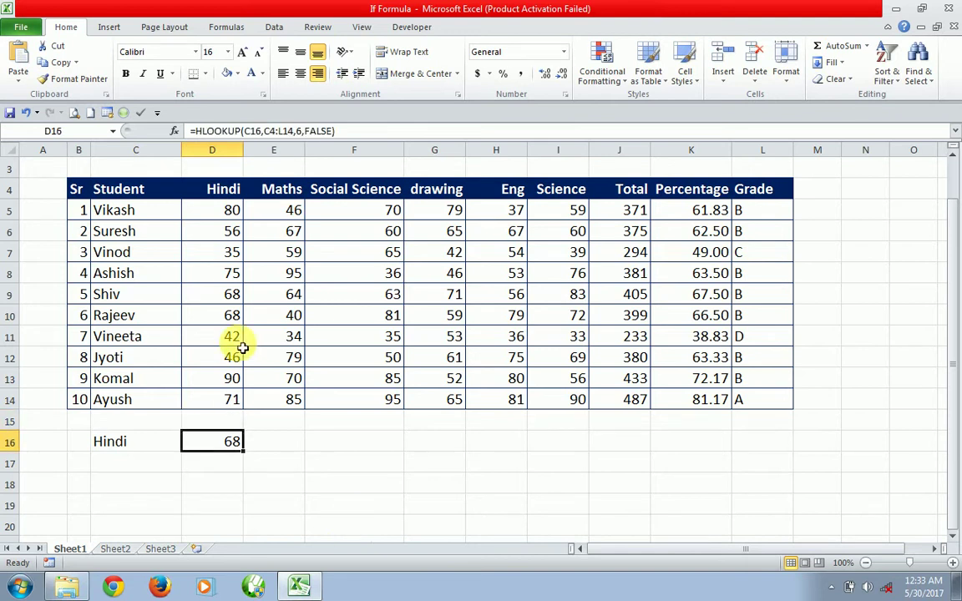
left_click(227, 295)
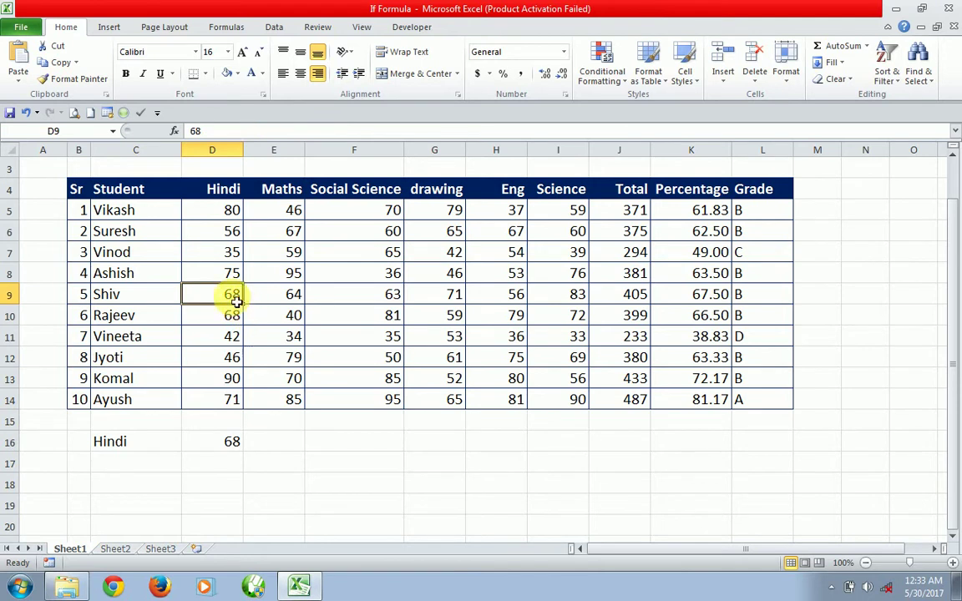
left_click(154, 474)
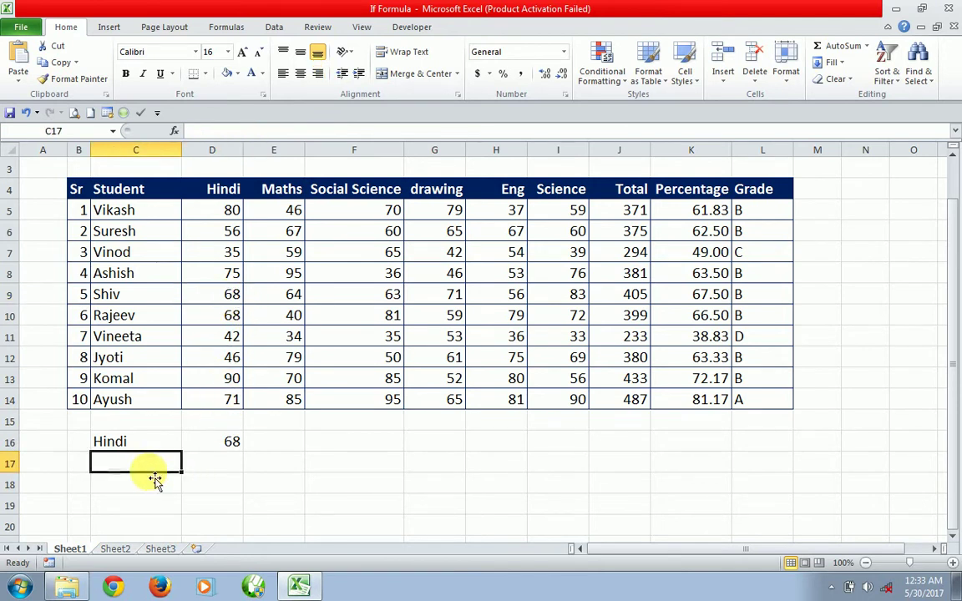
left_click(233, 446)
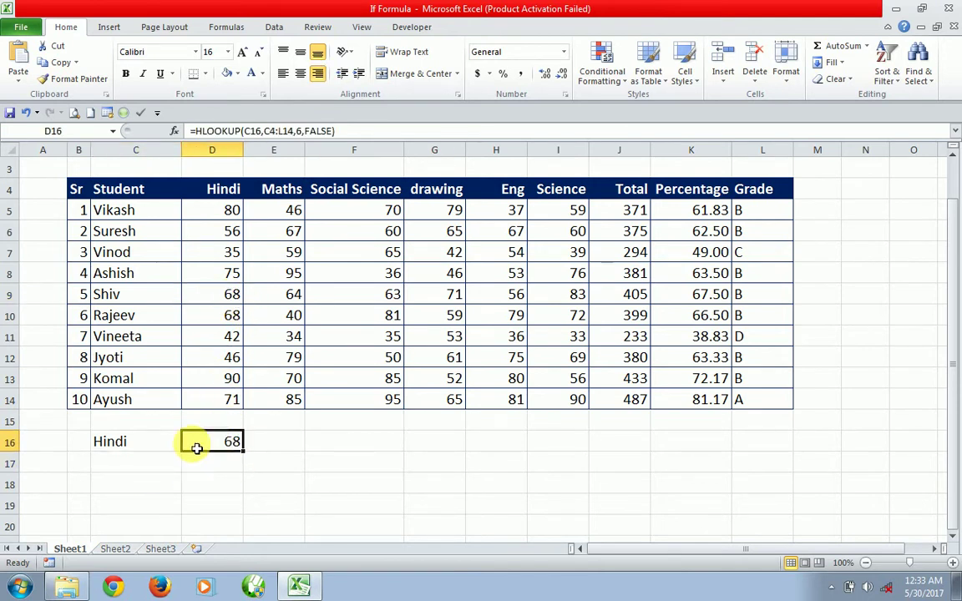
Step: Change the subject in C16 to maths and check the D16 result
left_click(138, 442)
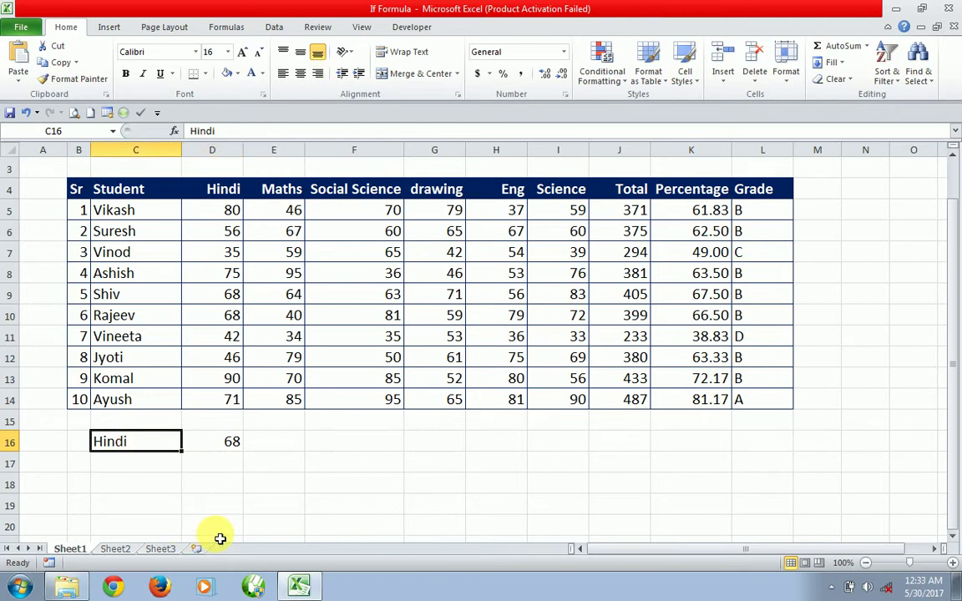
type("maths")
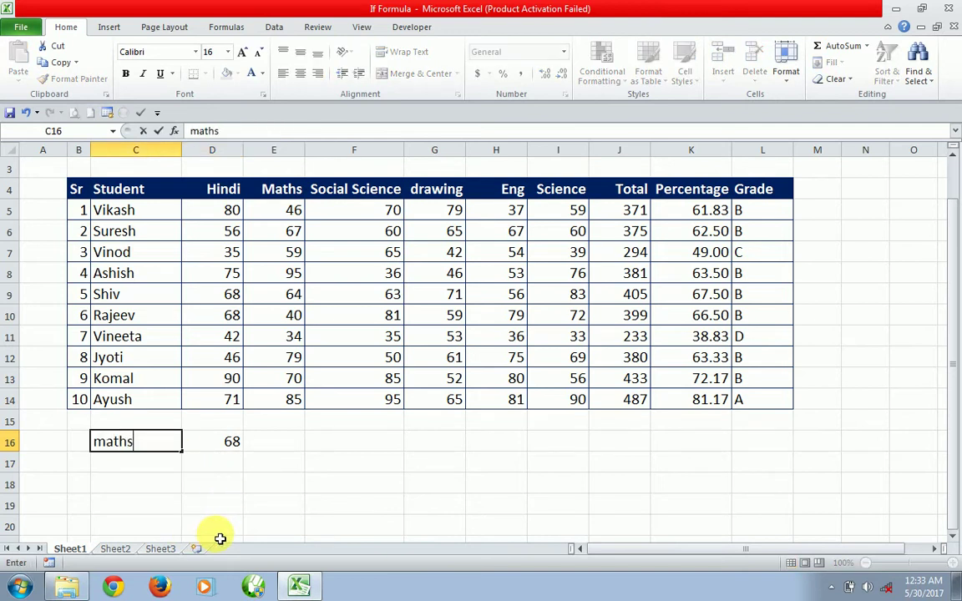
key("Return")
key("Up")
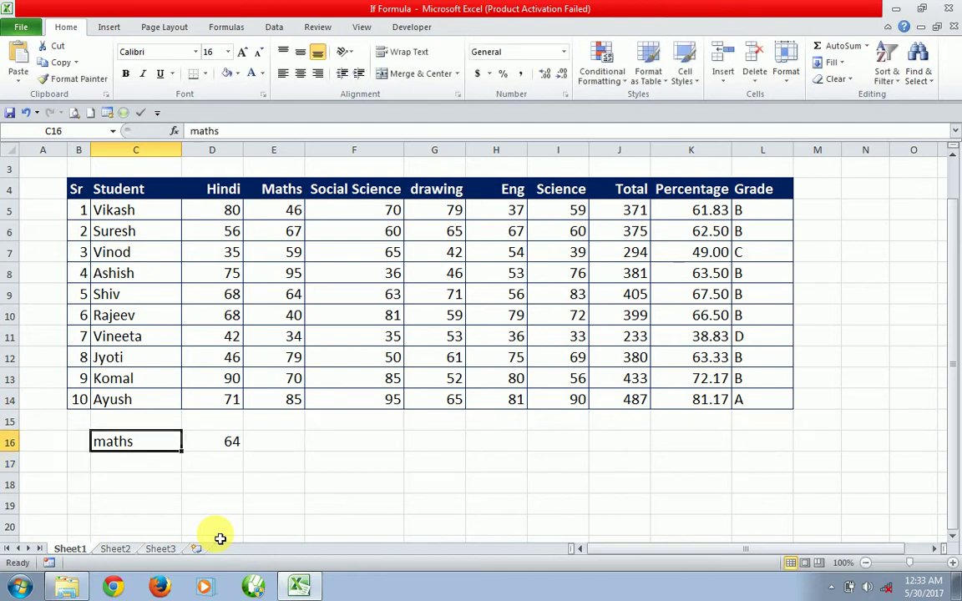
key("Right")
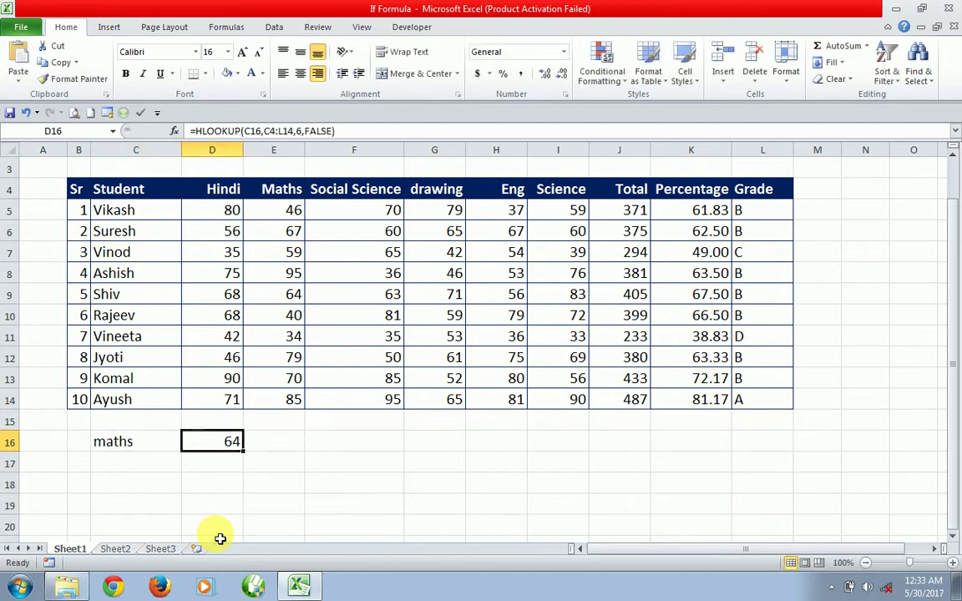
key("Left")
Step: Change C16 to drawing and confirm D16 updates to 71
type("d")
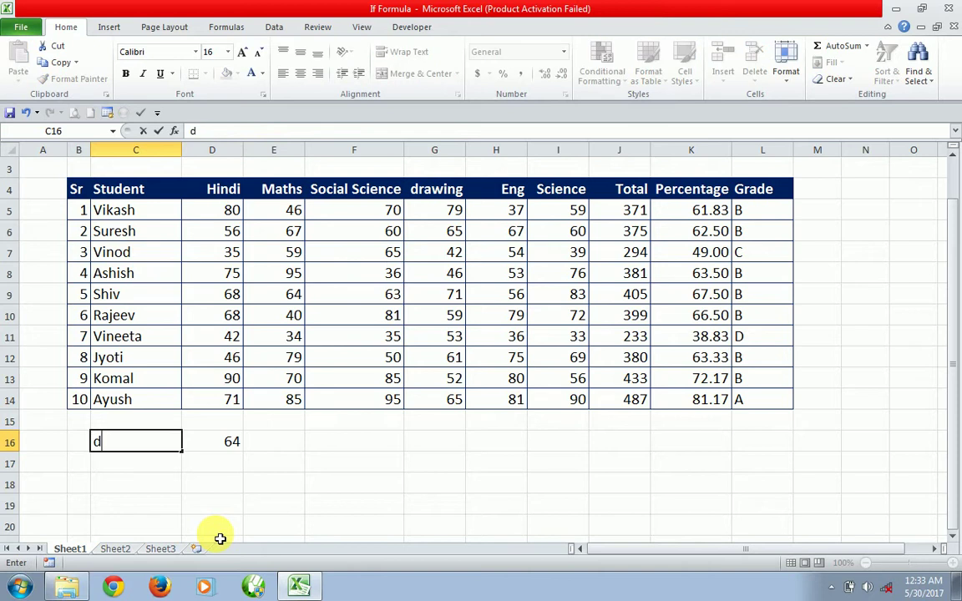
type("rawing")
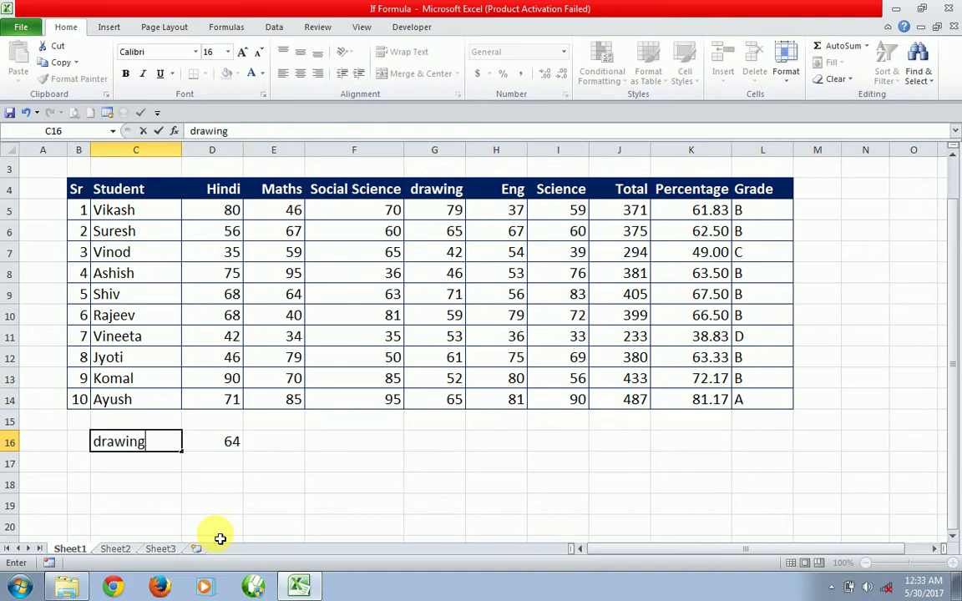
key("Return")
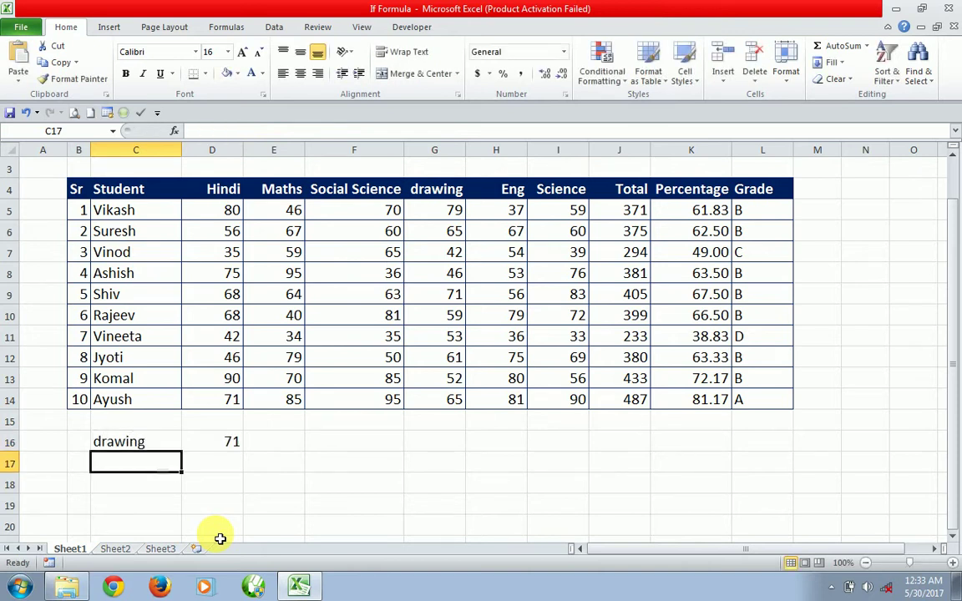
key("Up")
key("Right")
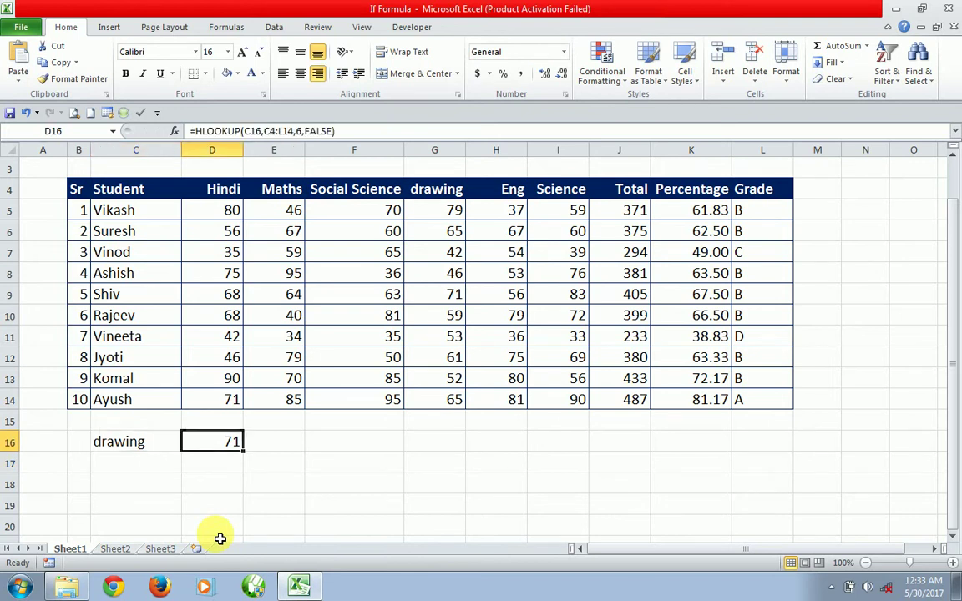
key("Left")
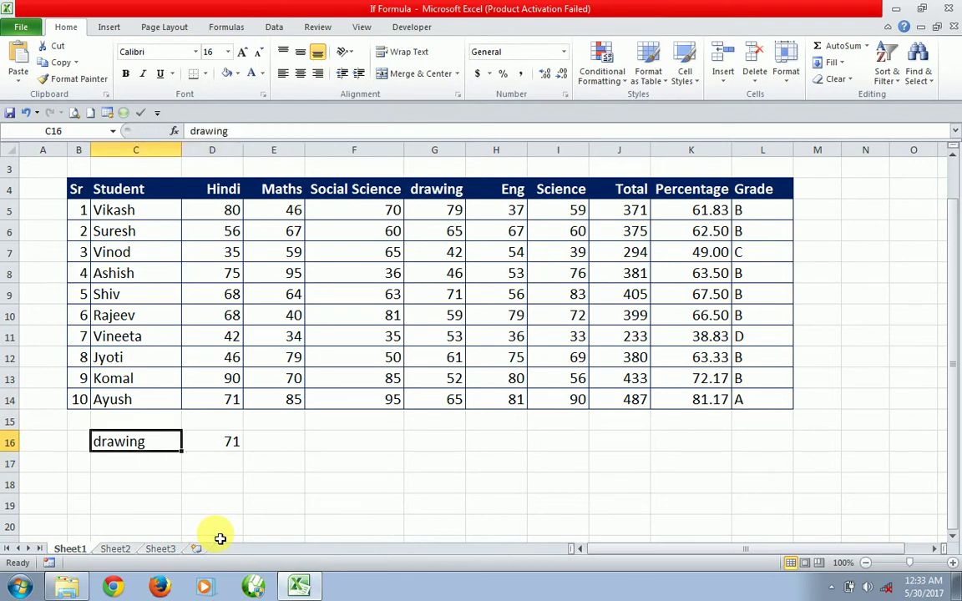
Step: Clear C16 and the HLOOKUP formula in D16, then begin typing Subject in C16
key("Delete")
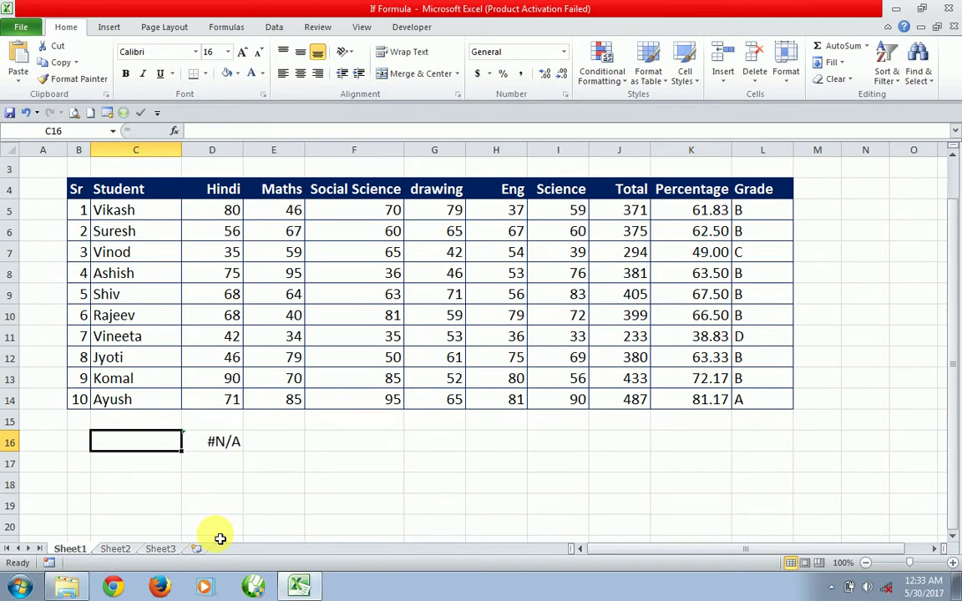
key("Right")
key("Left")
key("Right")
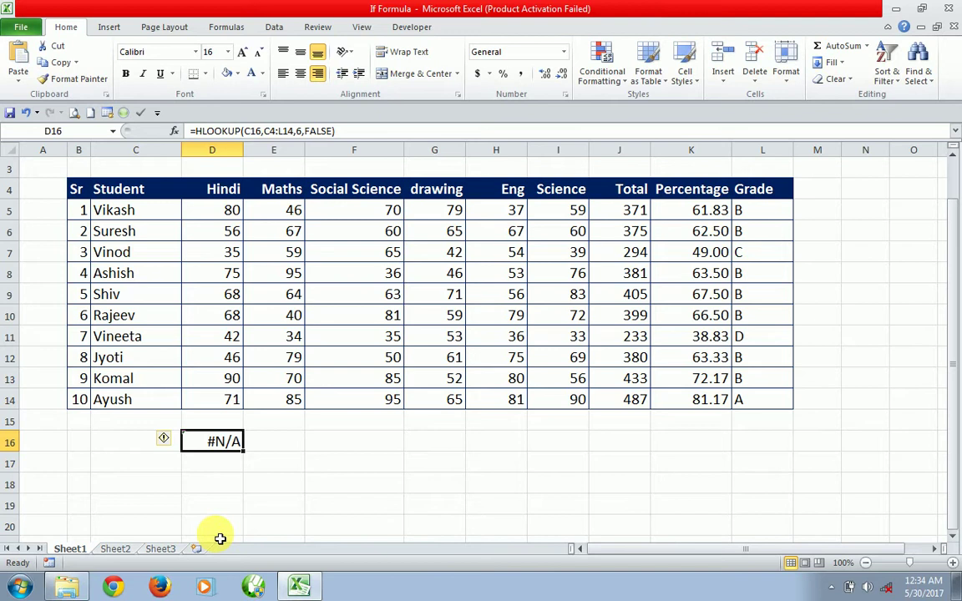
key("Delete")
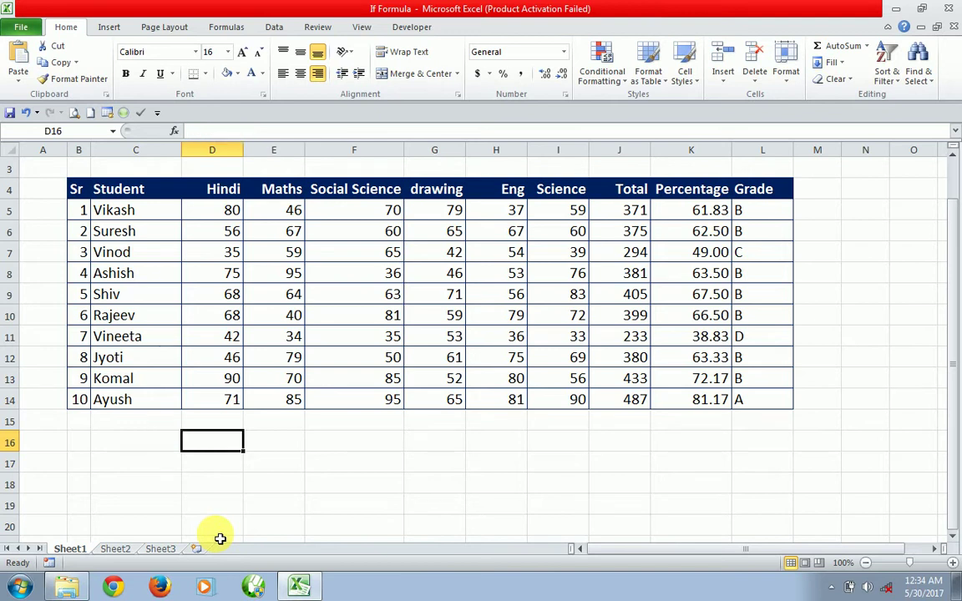
key("Left")
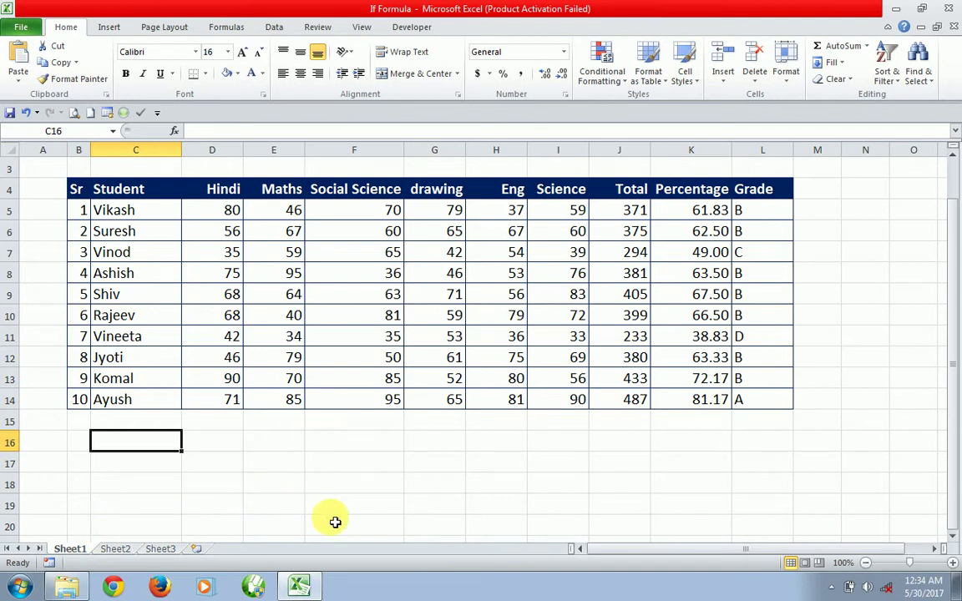
type("Su")
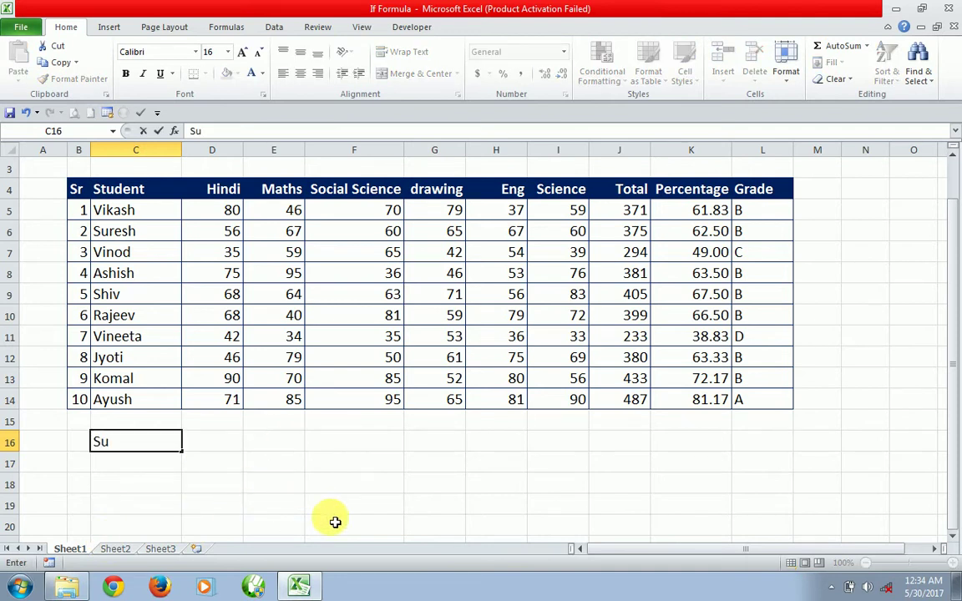
type("bject")
Step: Commit the Subject label in C16 and make it bold
key("Return")
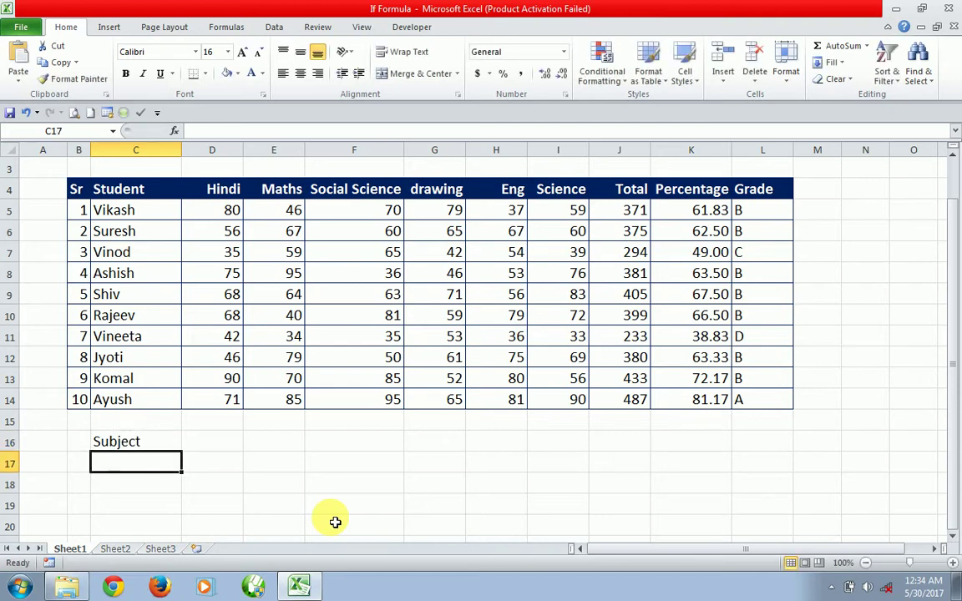
key("Up")
key("ctrl+b")
key("Tab")
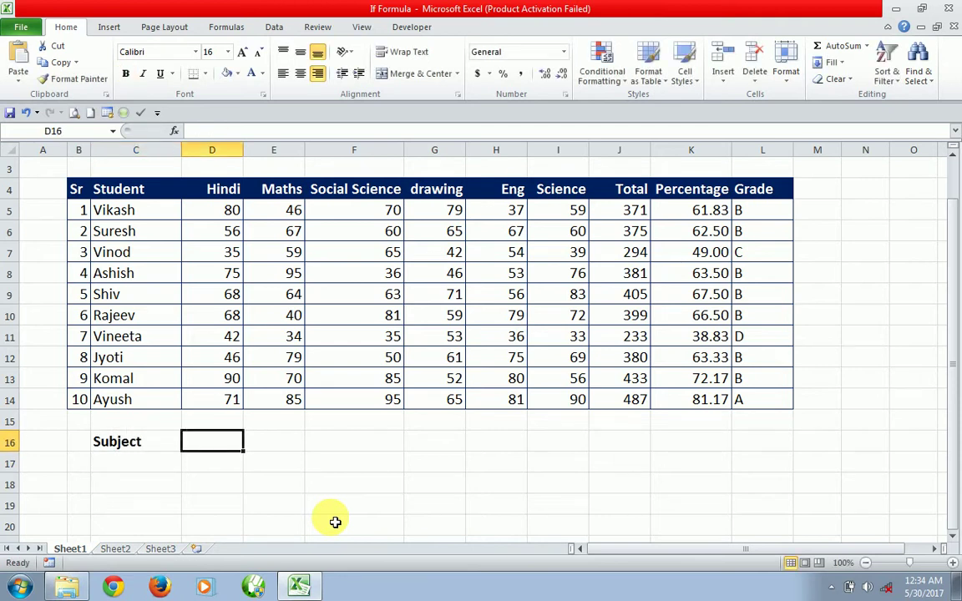
key("Return")
key("Down")
key("Up")
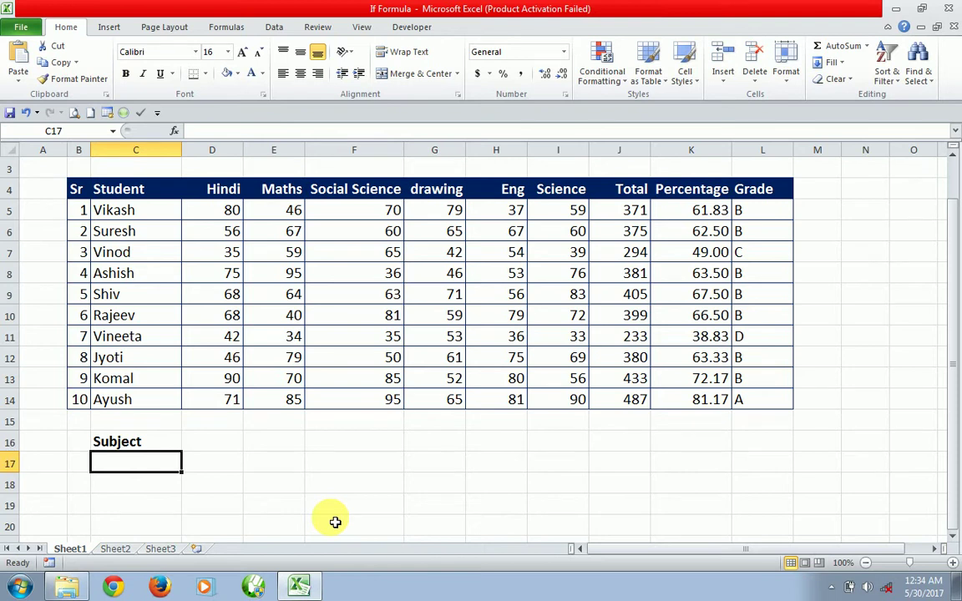
Step: Enter a bold Row Number label in C17
type("Row")
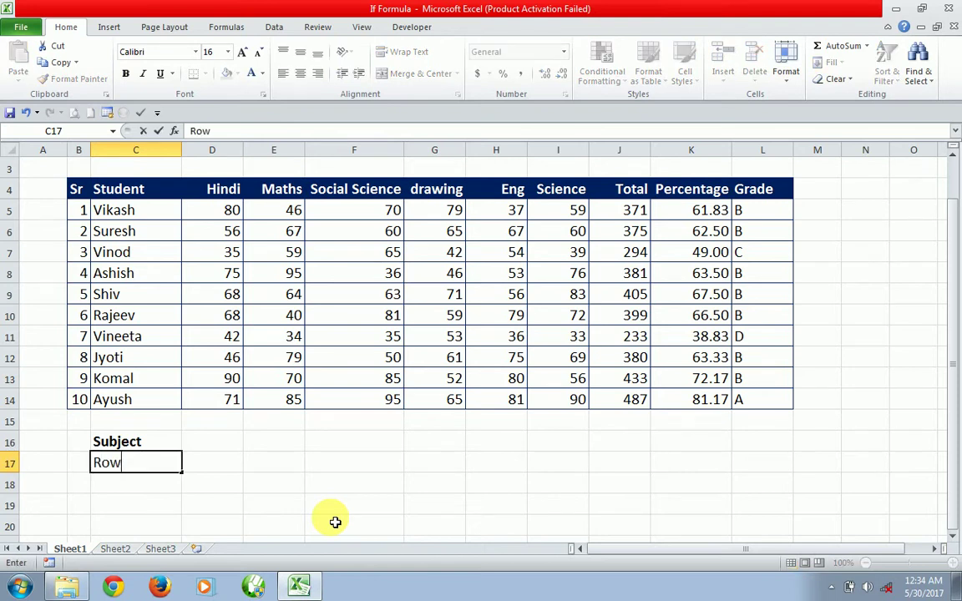
type(" Number")
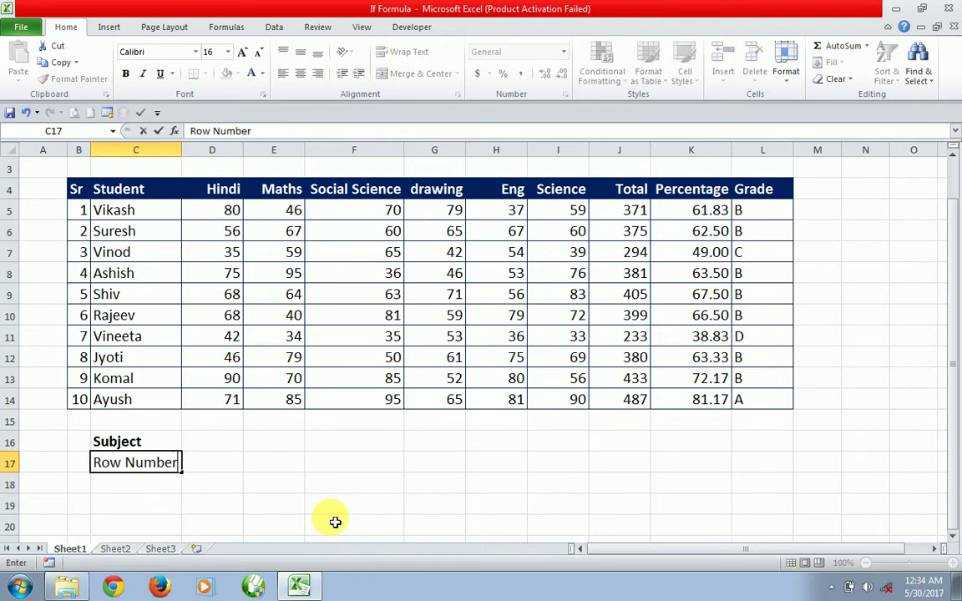
key("Return")
key("Up")
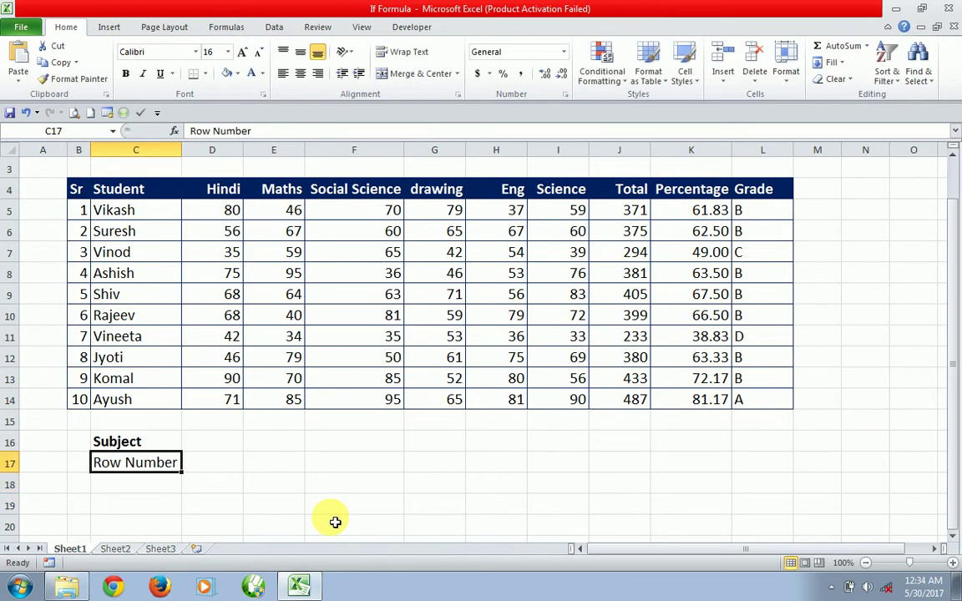
key("ctrl+b")
key("Right")
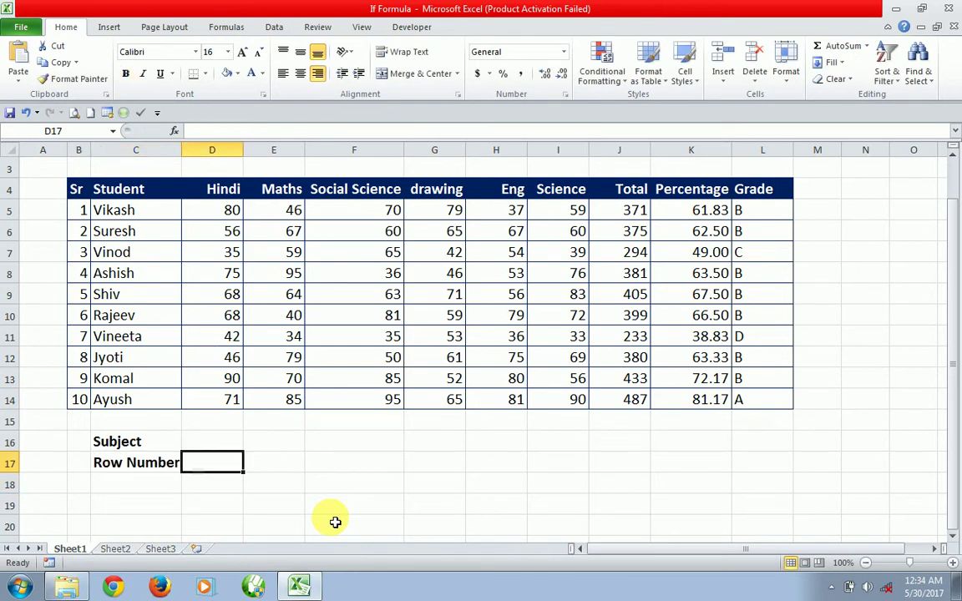
key("Up")
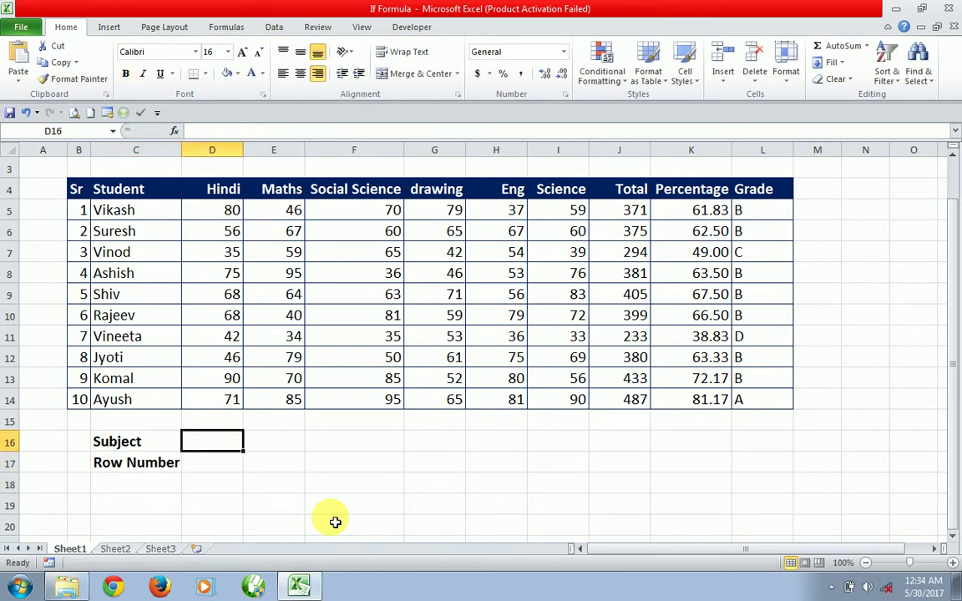
key("Right")
key("Down")
key("Down")
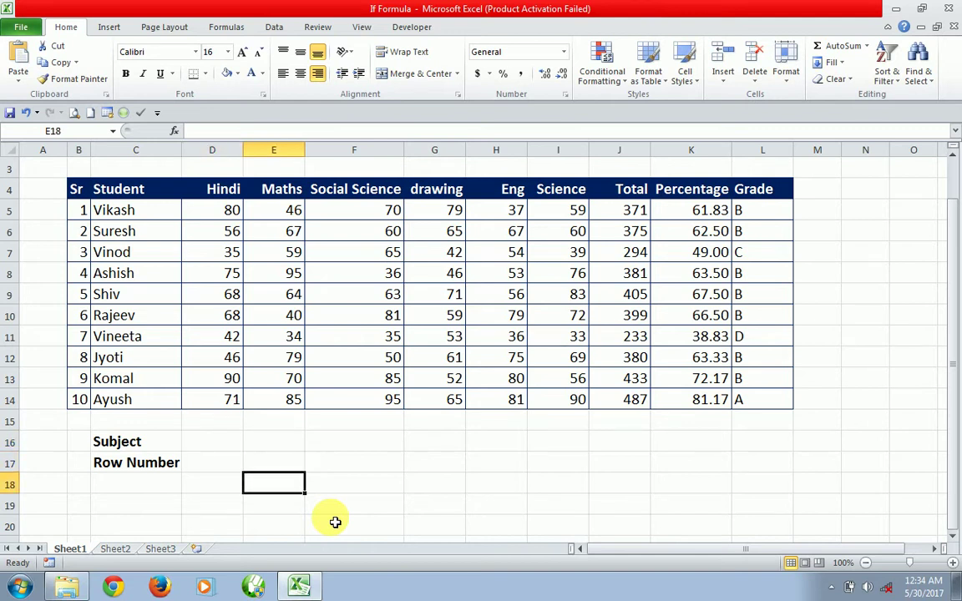
key("Up")
key("Up")
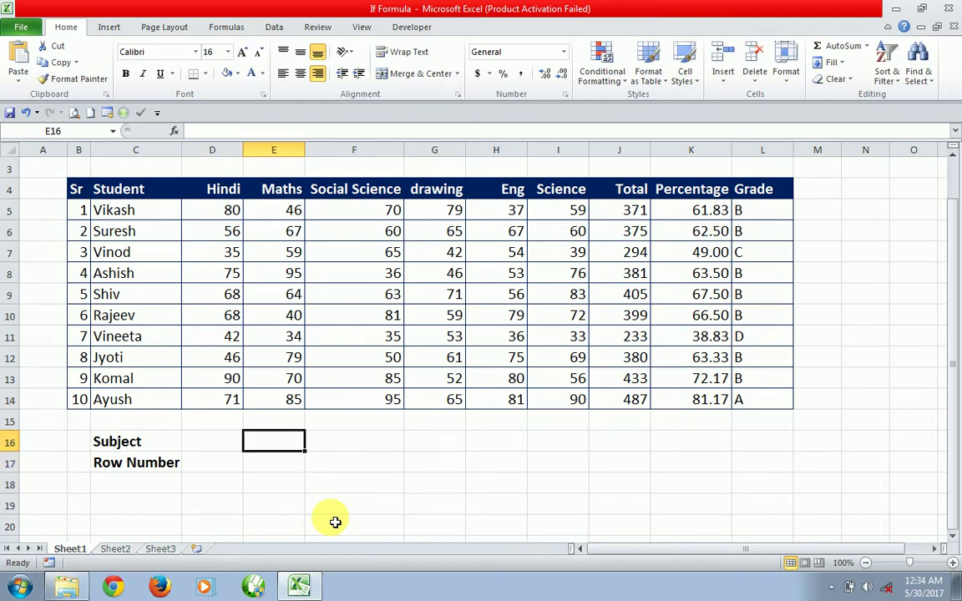
Step: Merge E16 and E17 into one centred result cell
key("shift+Down")
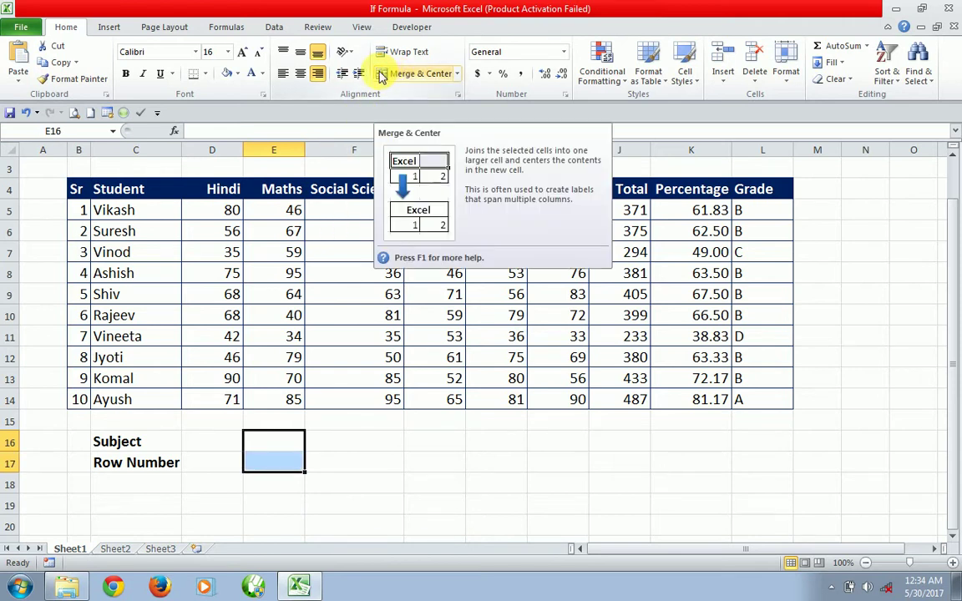
left_click(381, 75)
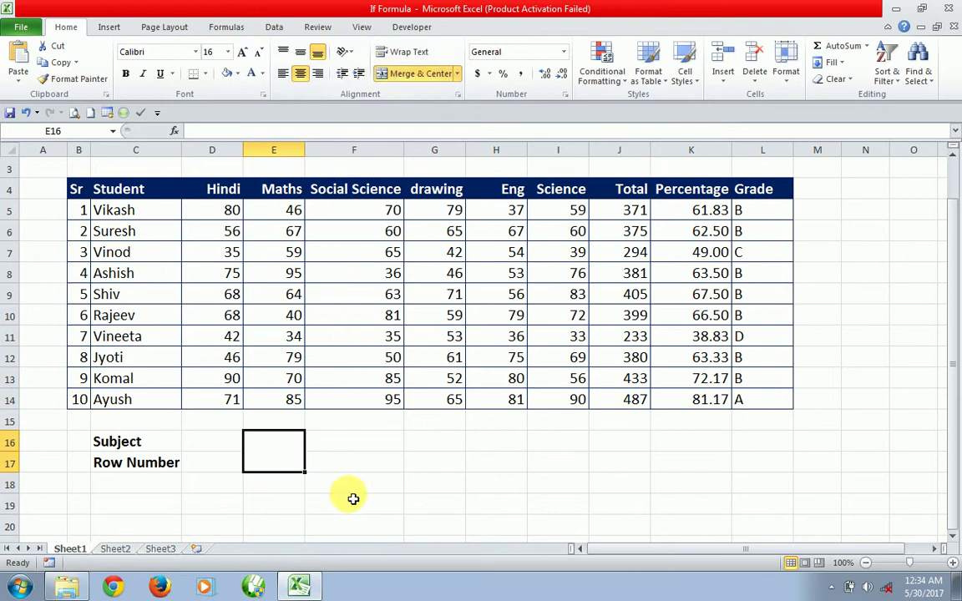
left_click(360, 469)
key("Left")
key("Left")
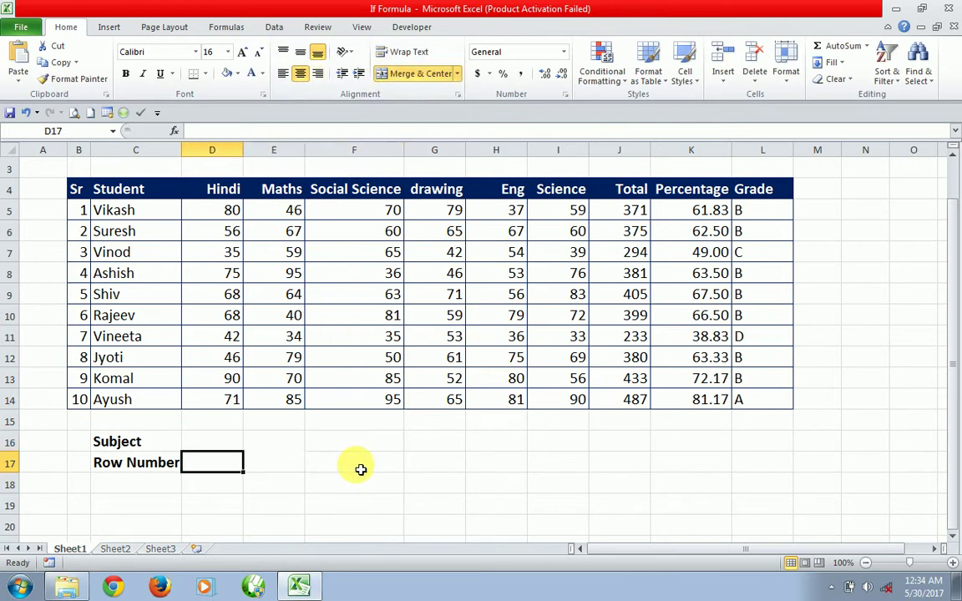
key("Right")
key("Up")
key("Down")
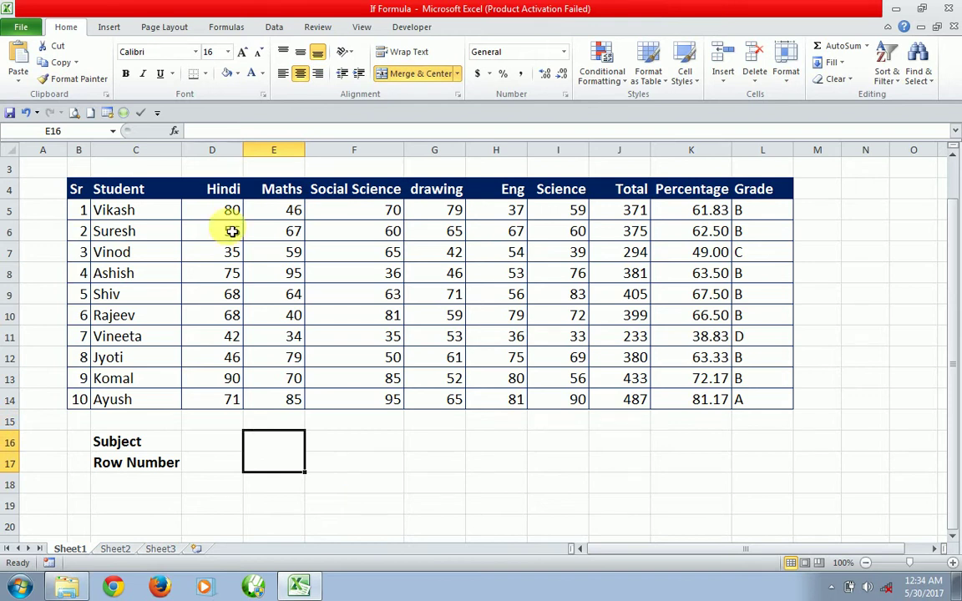
Step: Apply a thick box border around the merged E16:E17 cell
left_click(202, 74)
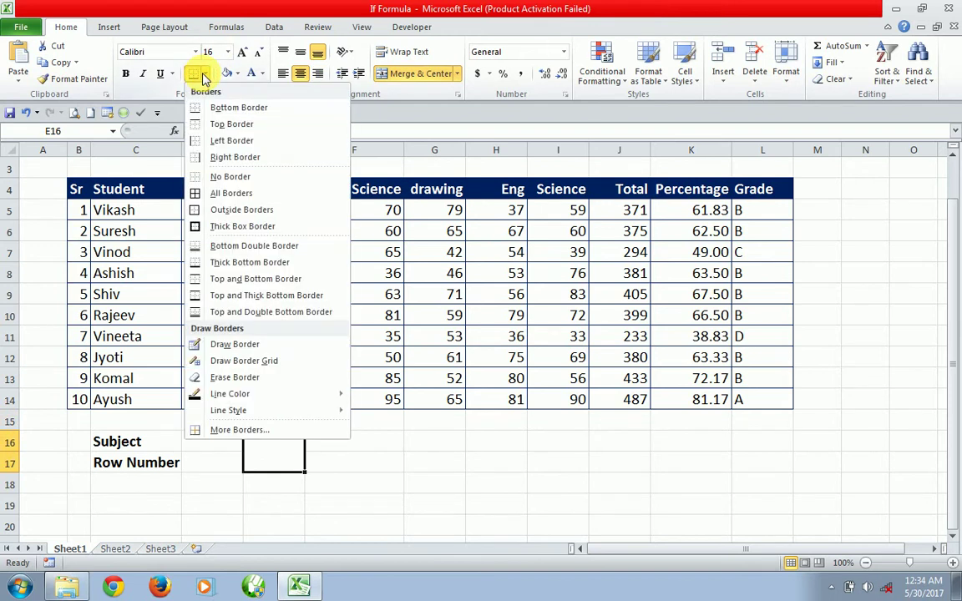
left_click(202, 227)
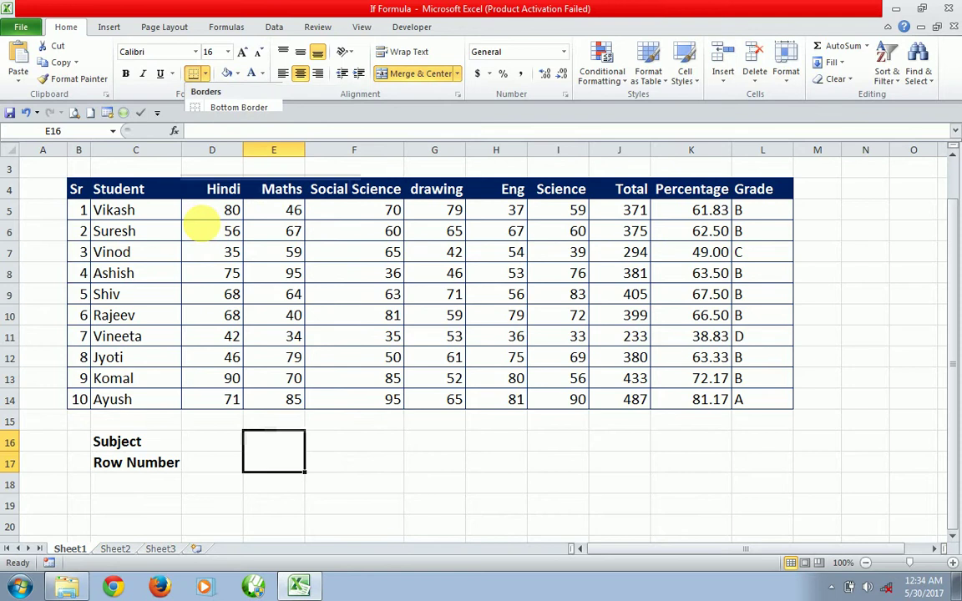
left_click(325, 464)
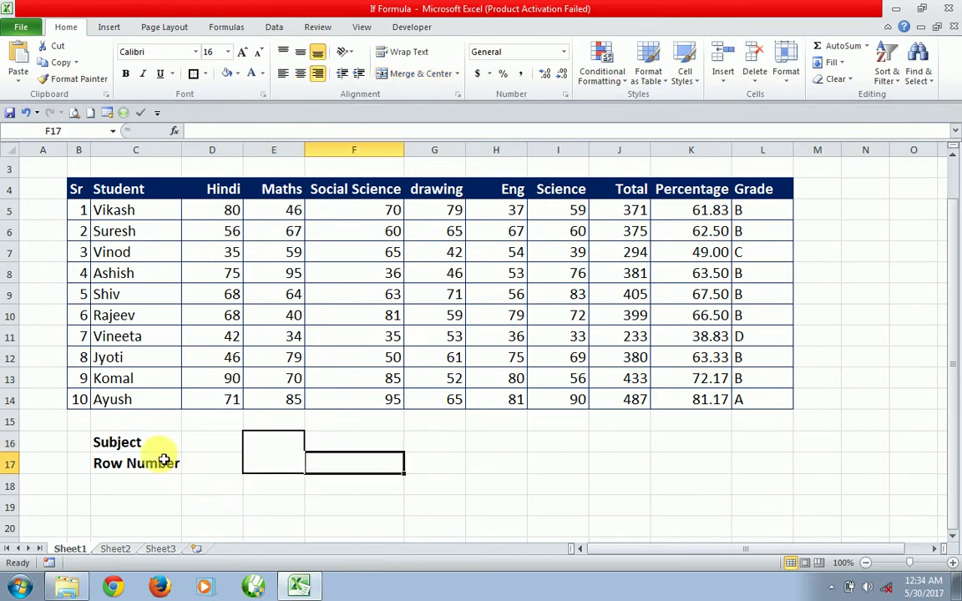
left_click_drag(153, 451, 156, 469)
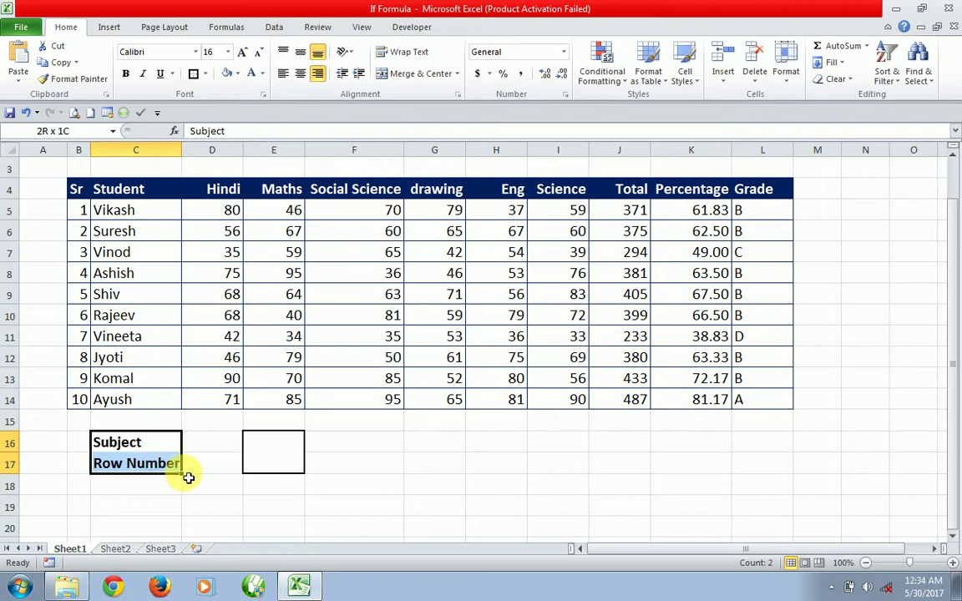
left_click(197, 483)
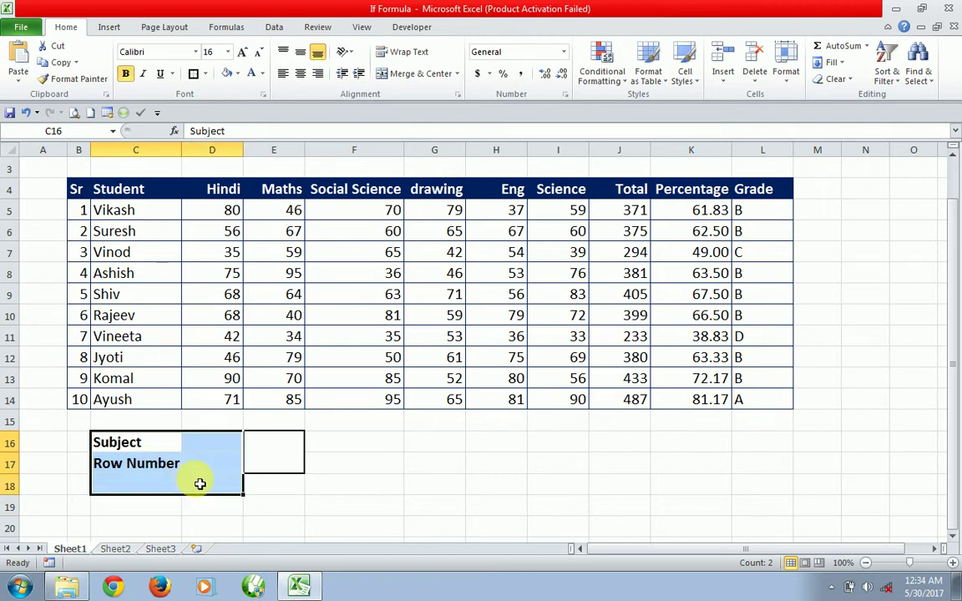
left_click(291, 503)
Step: Add List data validation to D16 sourced from the student names in C5:C14
left_click(217, 452)
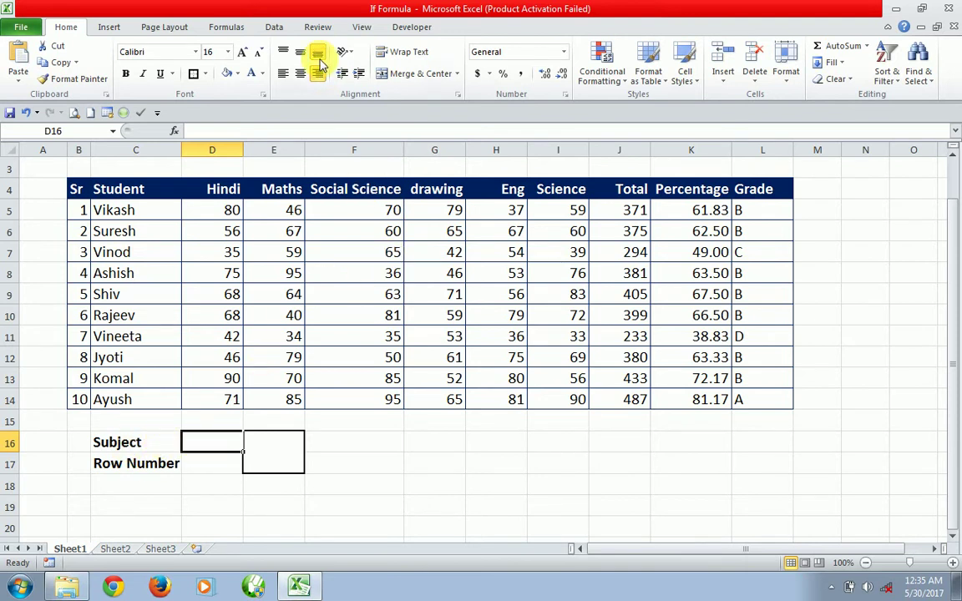
left_click(273, 28)
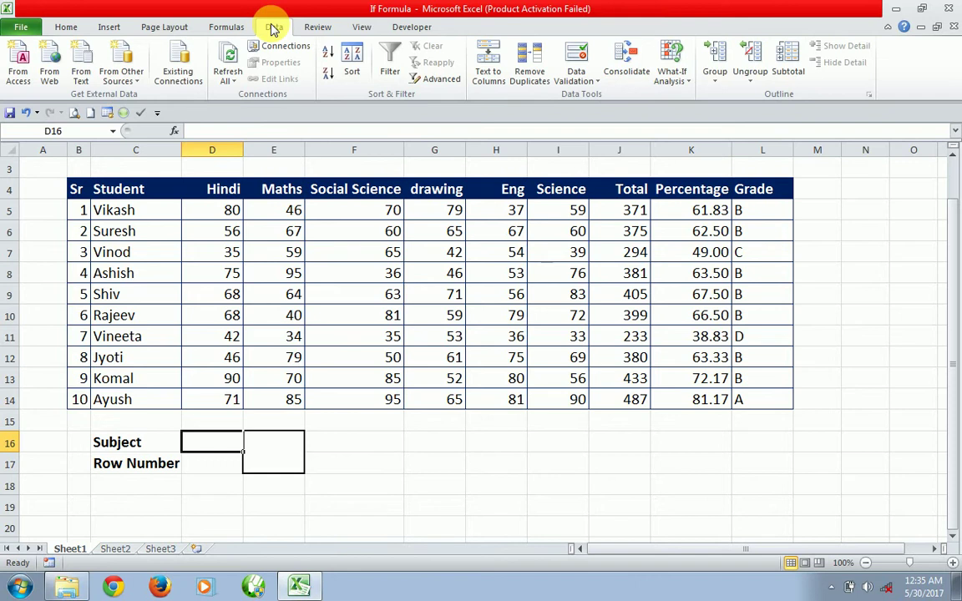
left_click(595, 84)
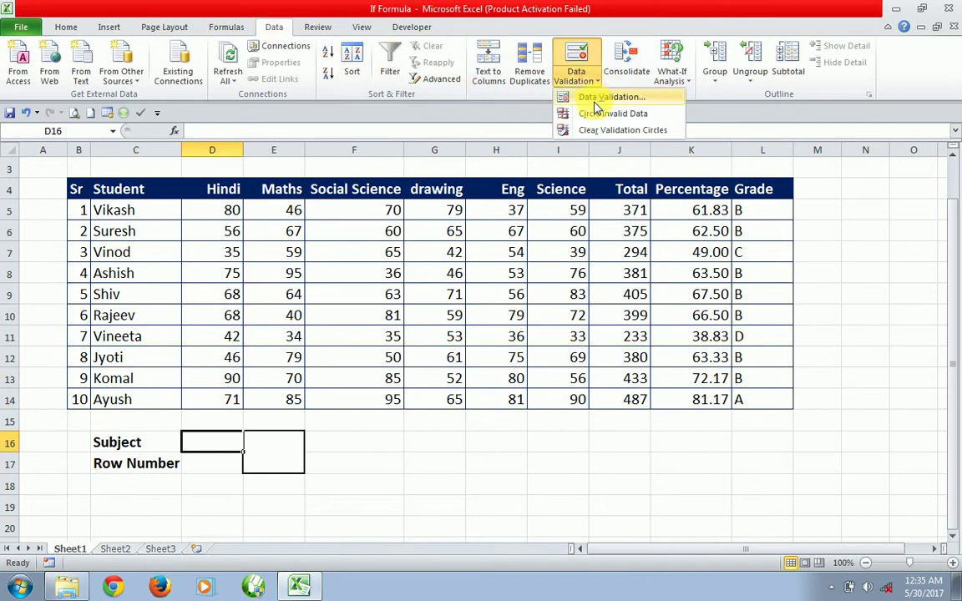
left_click(612, 97)
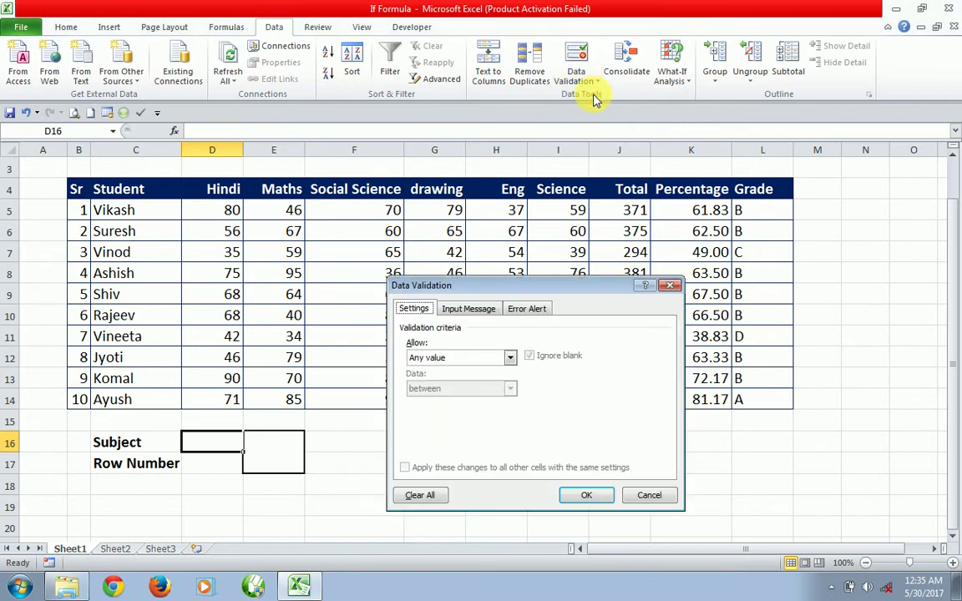
left_click(512, 357)
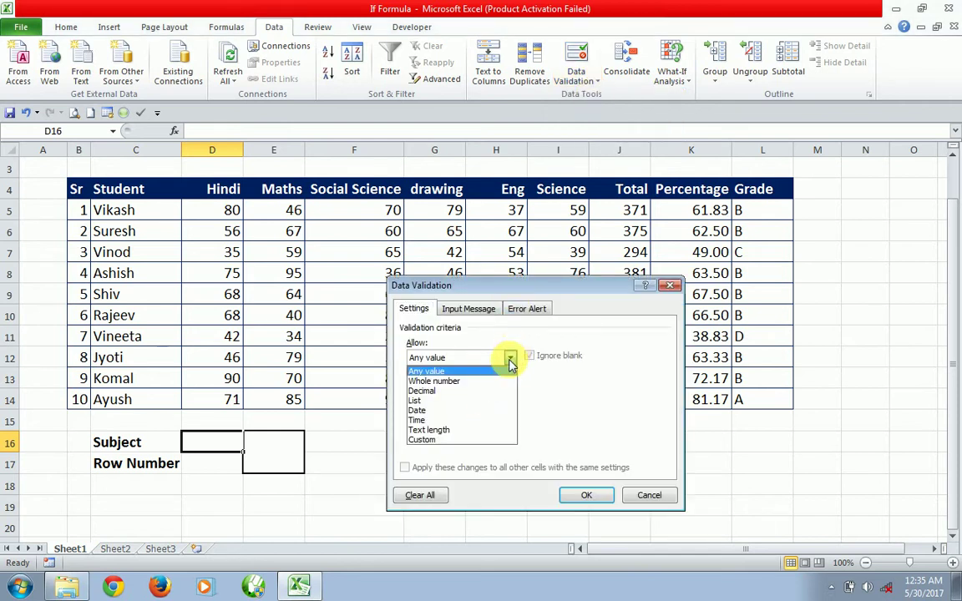
left_click(468, 404)
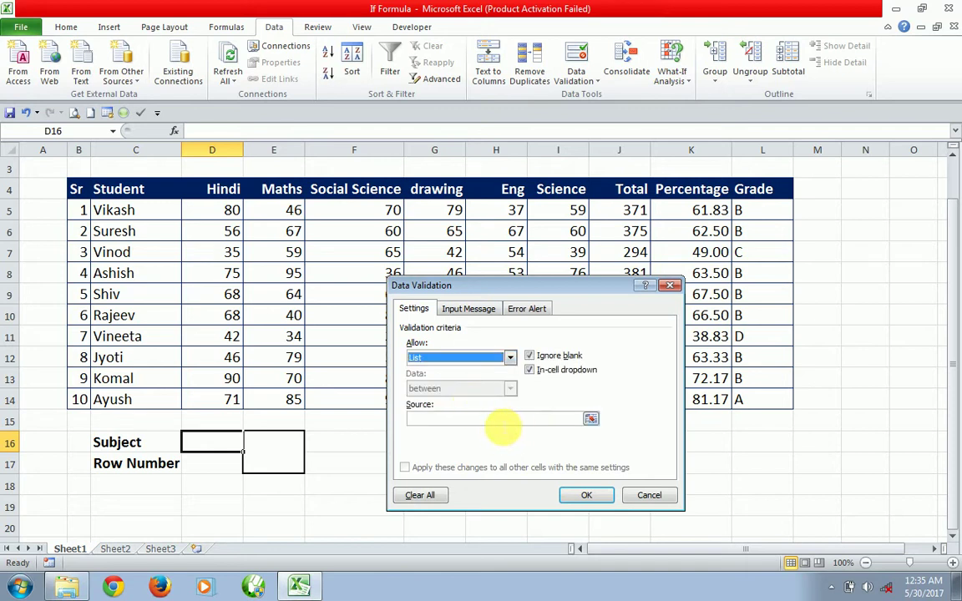
left_click(500, 419)
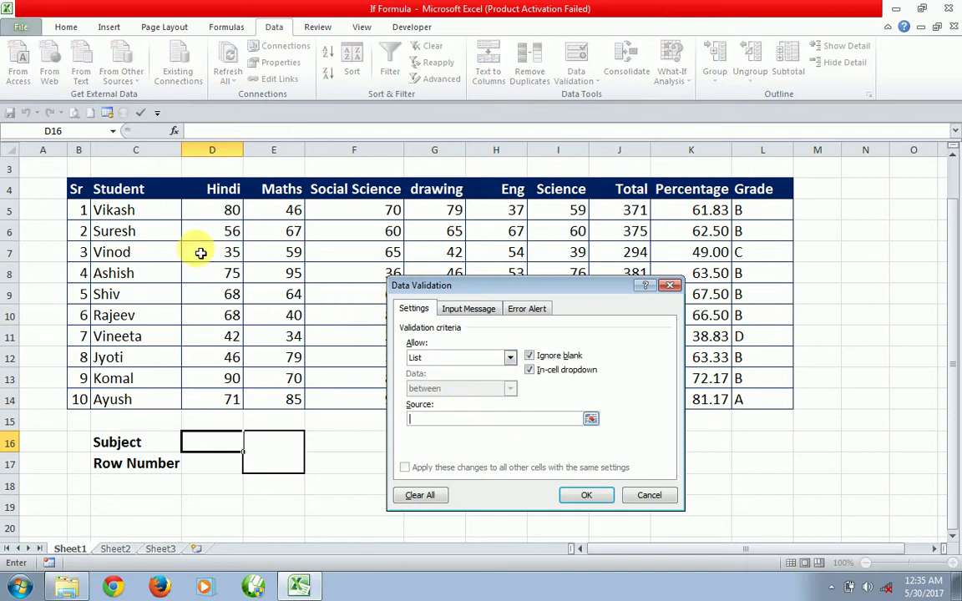
left_click_drag(153, 213, 156, 394)
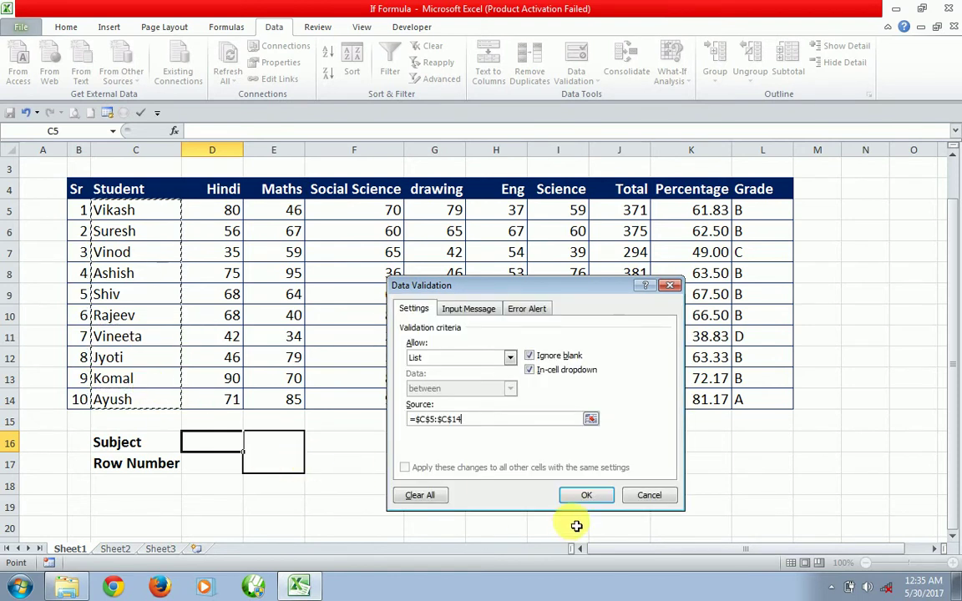
left_click(588, 496)
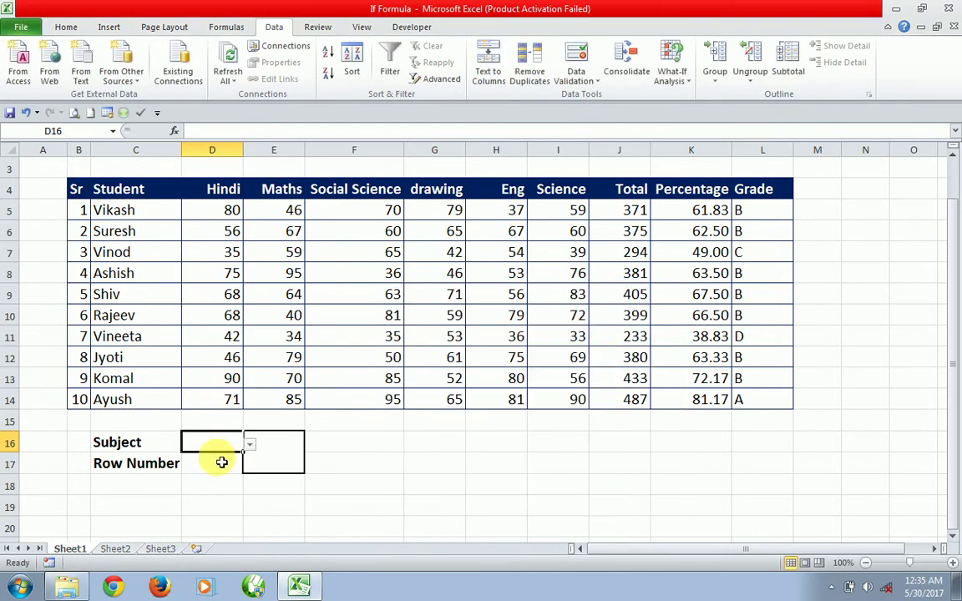
Step: Open the D16 dropdown to review all ten student names without choosing one
left_click(220, 482)
left_click(224, 442)
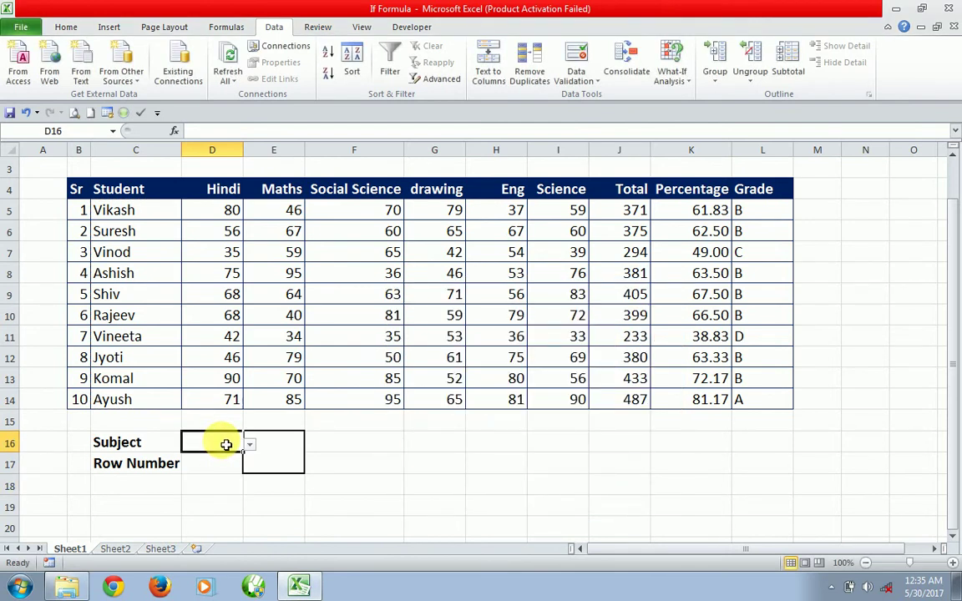
left_click(250, 445)
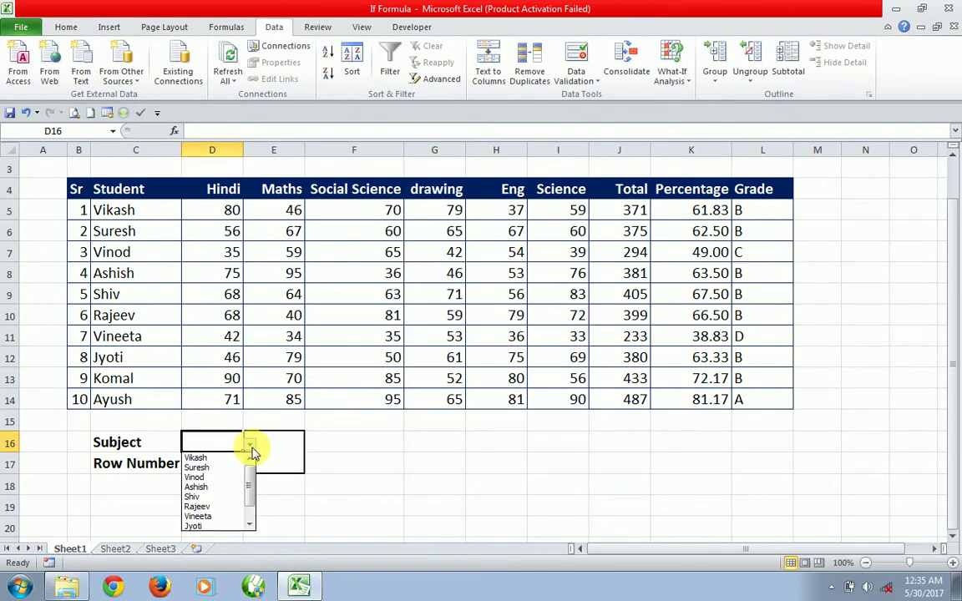
left_click(251, 527)
left_click(250, 527)
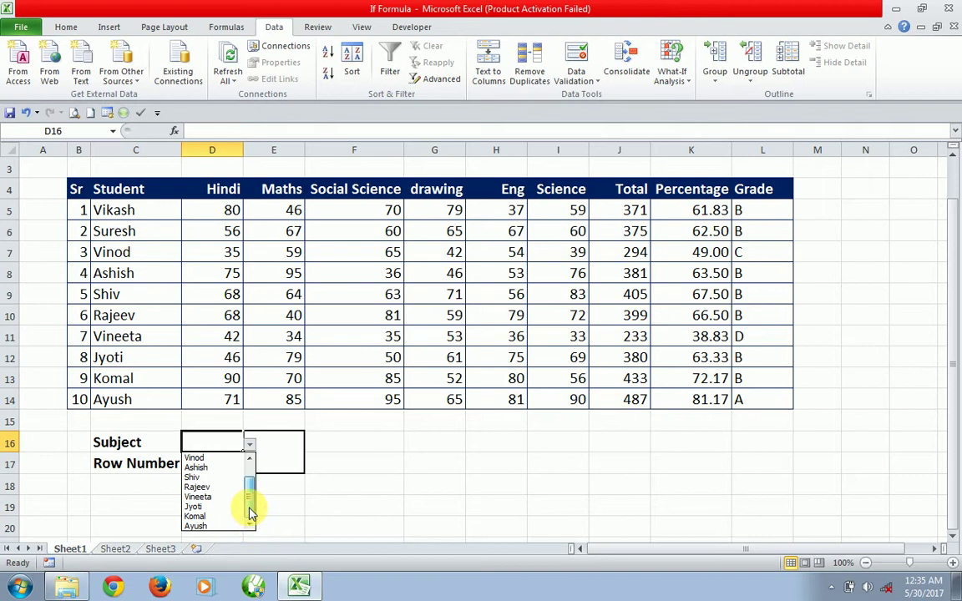
left_click_drag(249, 501, 253, 474)
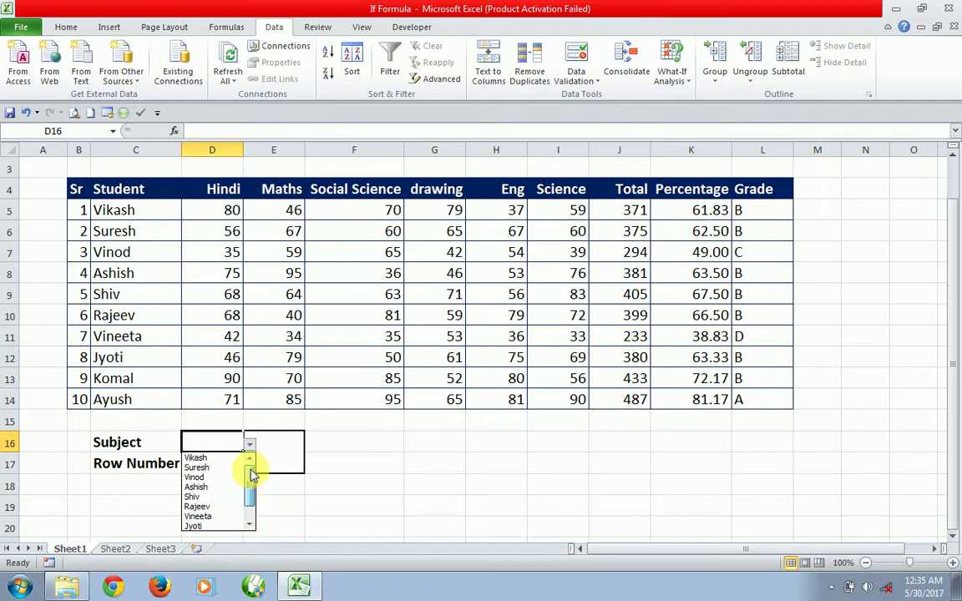
left_click(251, 526)
left_click(250, 526)
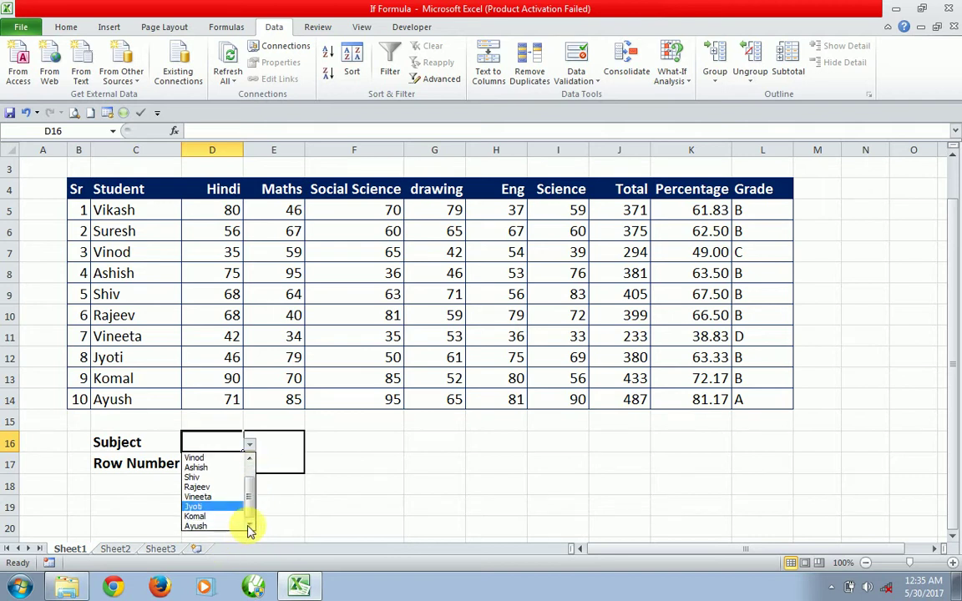
left_click(314, 507)
left_click(209, 468)
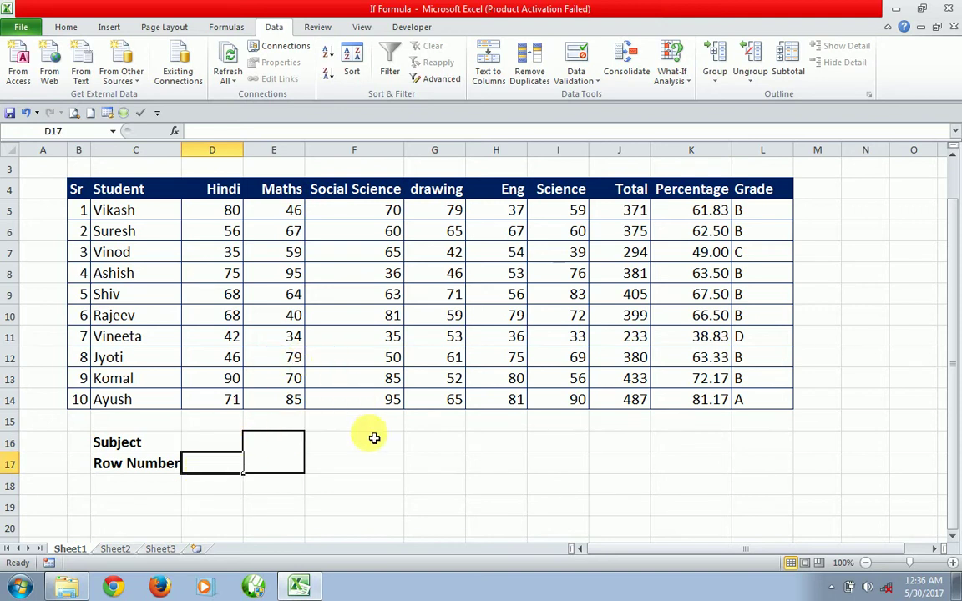
Step: Add List data validation to D17 sourced from the serial numbers in B5:B14
left_click(598, 86)
left_click(597, 98)
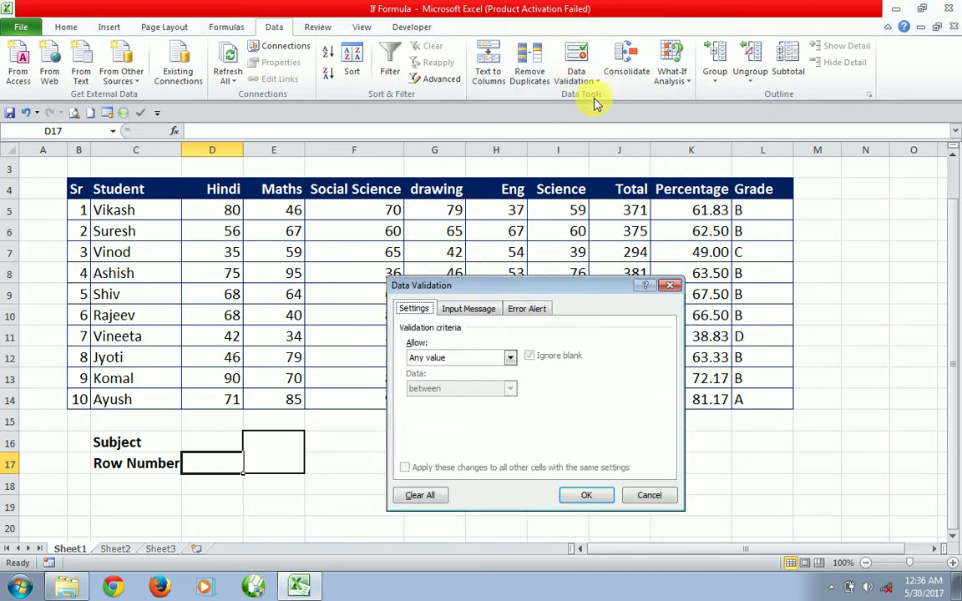
left_click(510, 359)
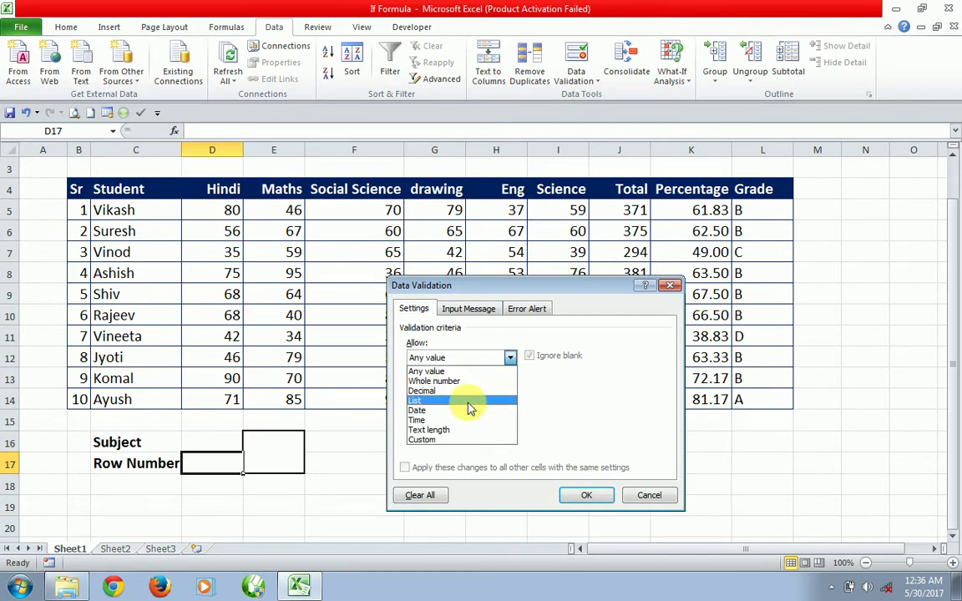
left_click(468, 402)
left_click(480, 419)
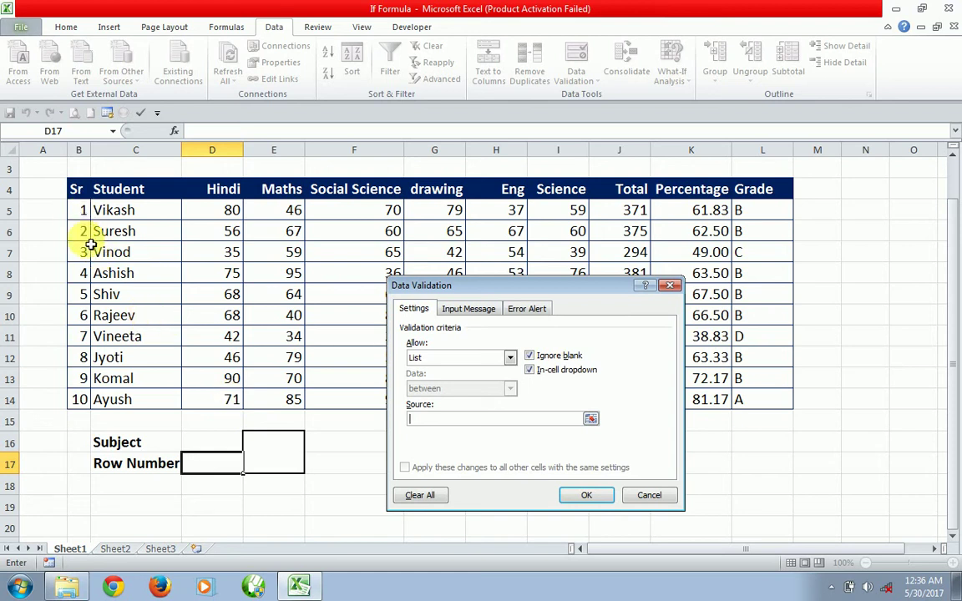
left_click(83, 212)
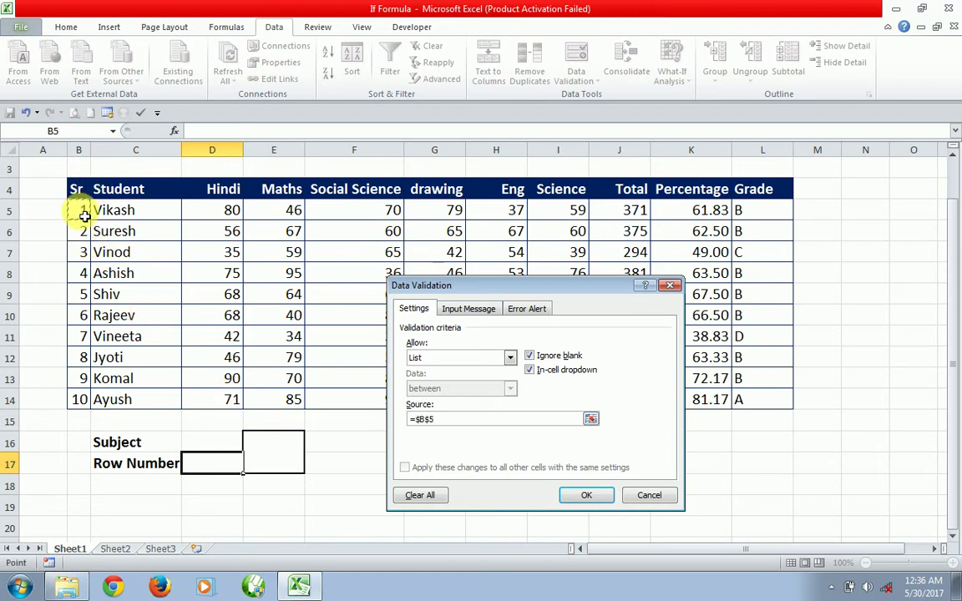
left_click_drag(82, 213, 80, 399)
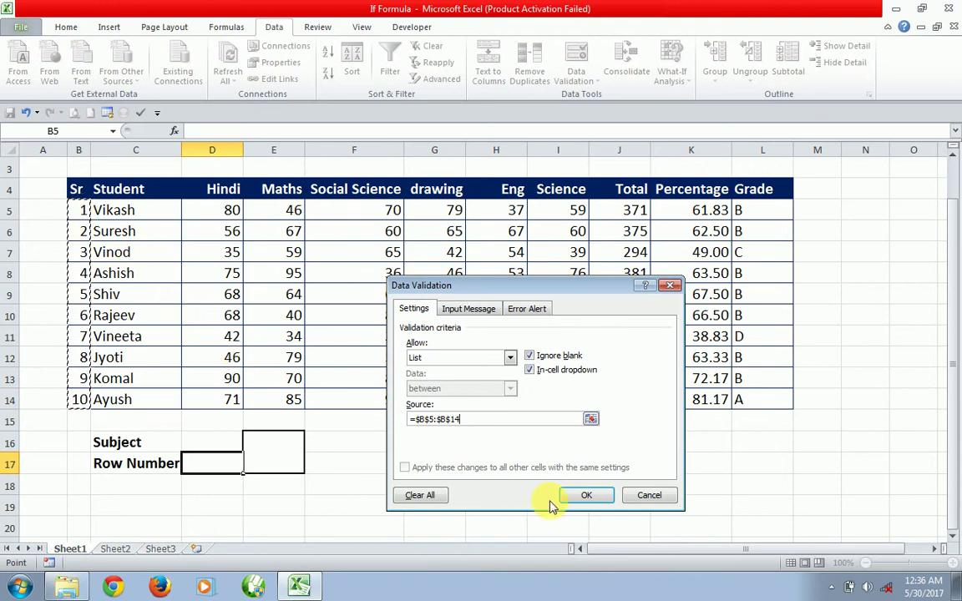
left_click(576, 496)
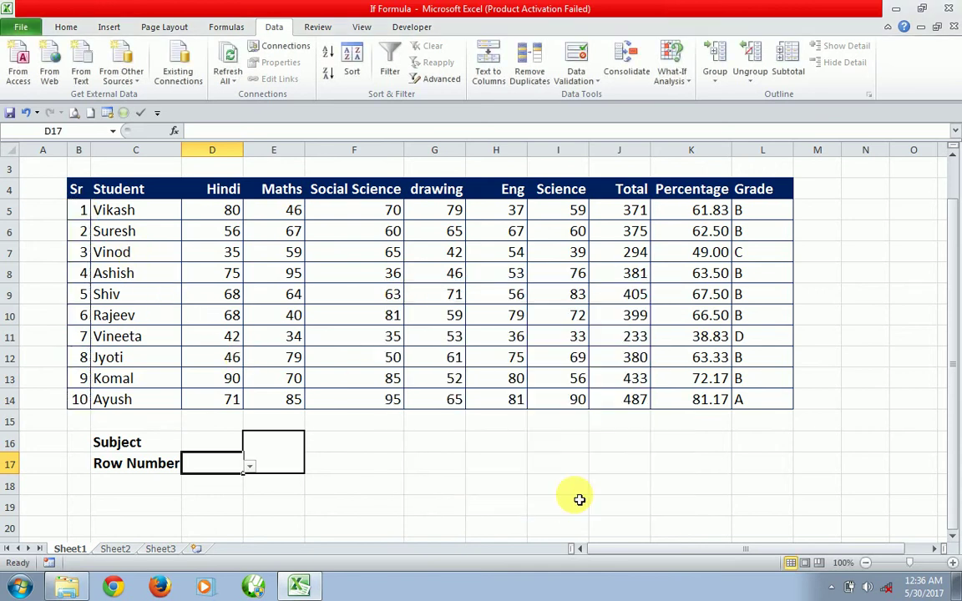
Step: Check the D17 dropdown lists numbers 1–10, then select merged cell E16
left_click(249, 467)
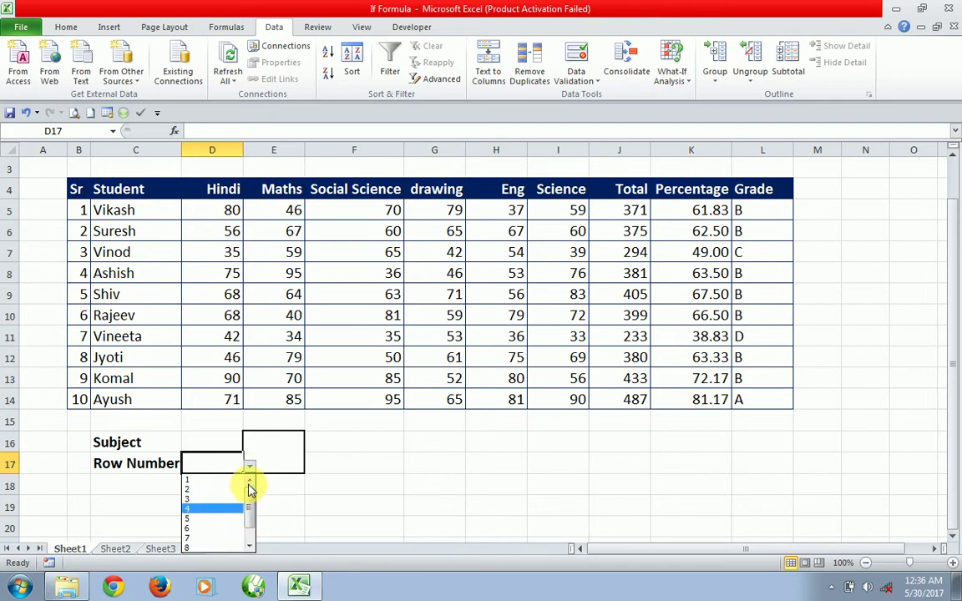
left_click(250, 548)
left_click(250, 548)
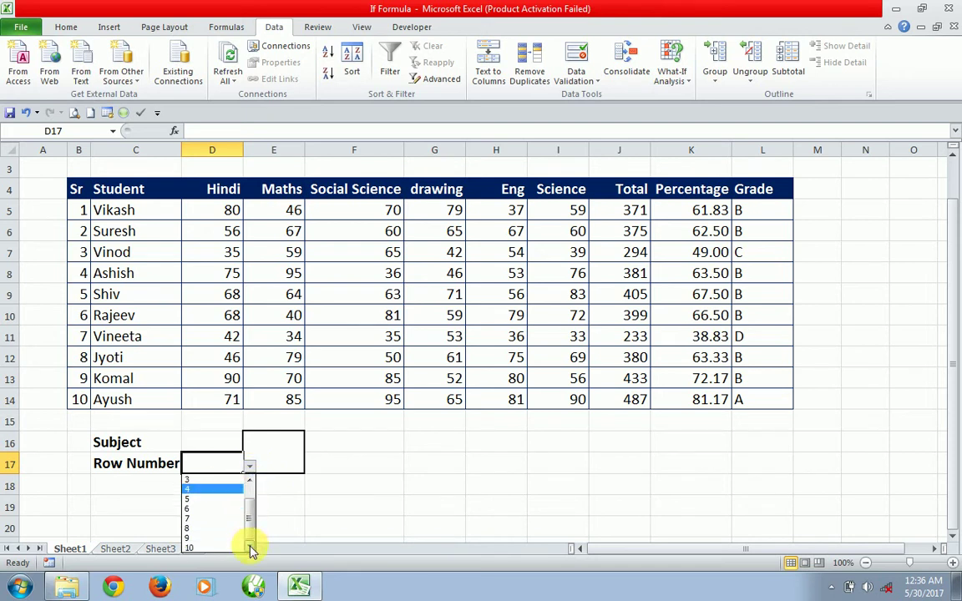
left_click(297, 492)
left_click(287, 441)
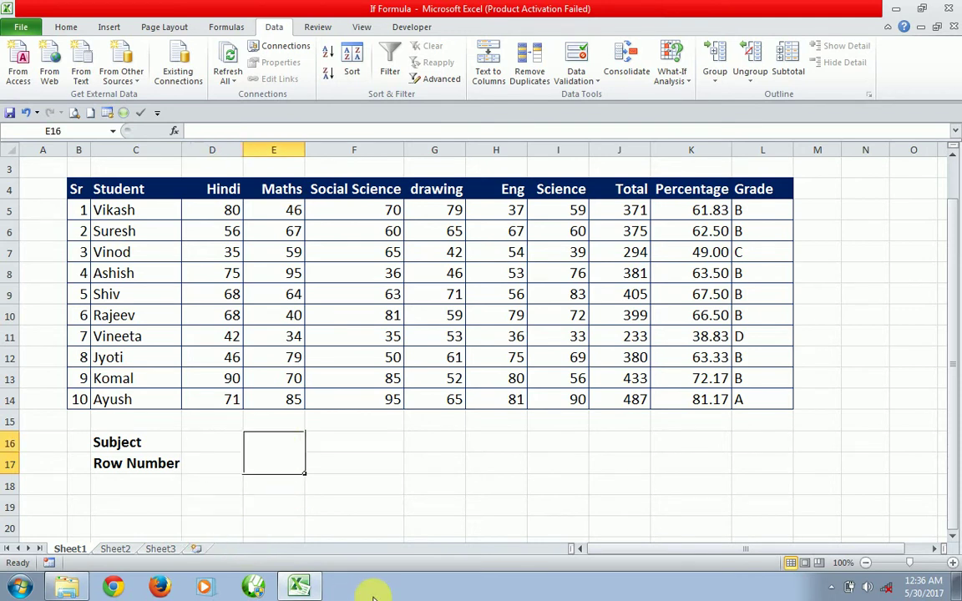
Step: Try an =hlookup( formula in E16 referencing C16, then dismiss the too-few-arguments warning and cancel it
type("=h")
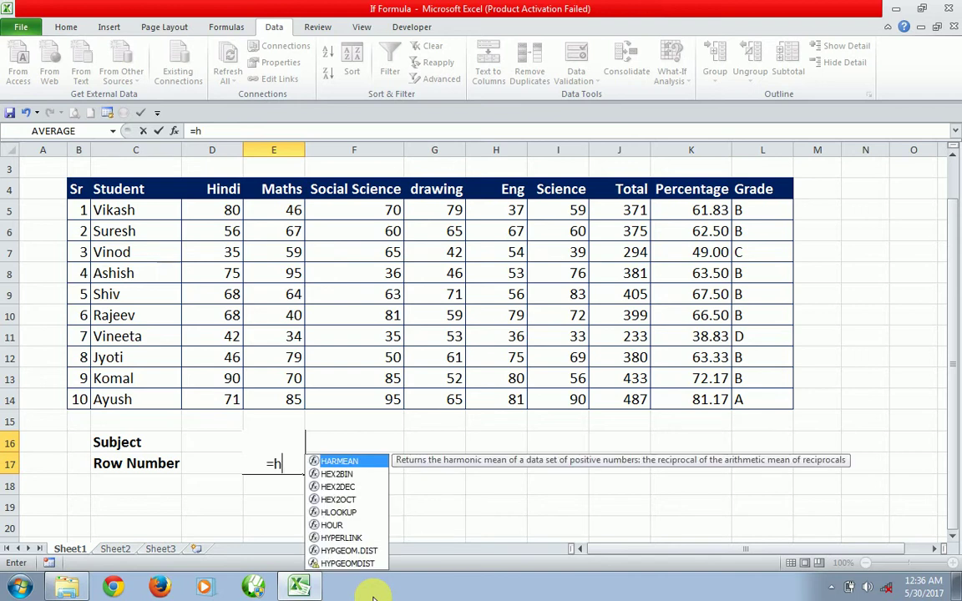
type("look")
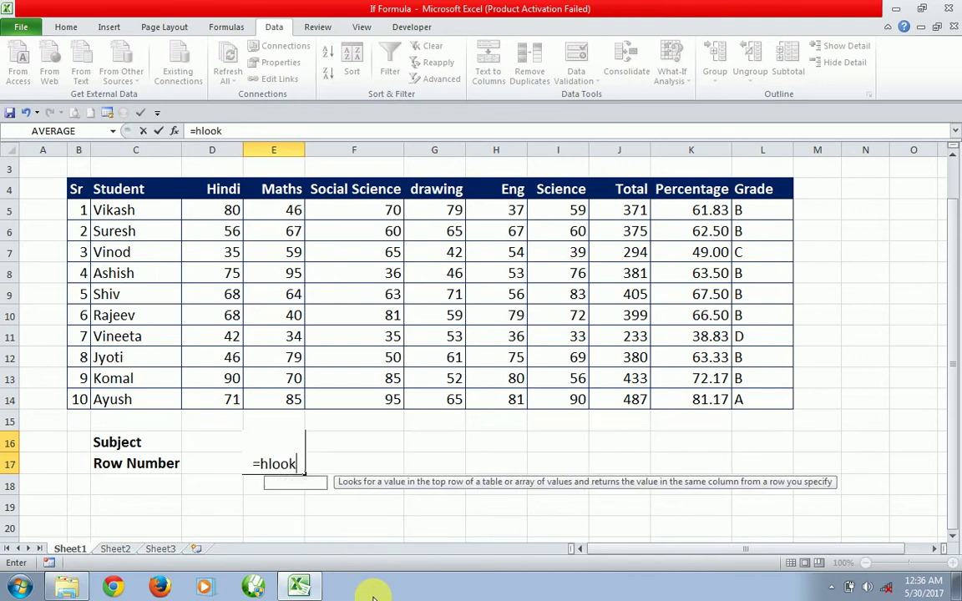
type("up(")
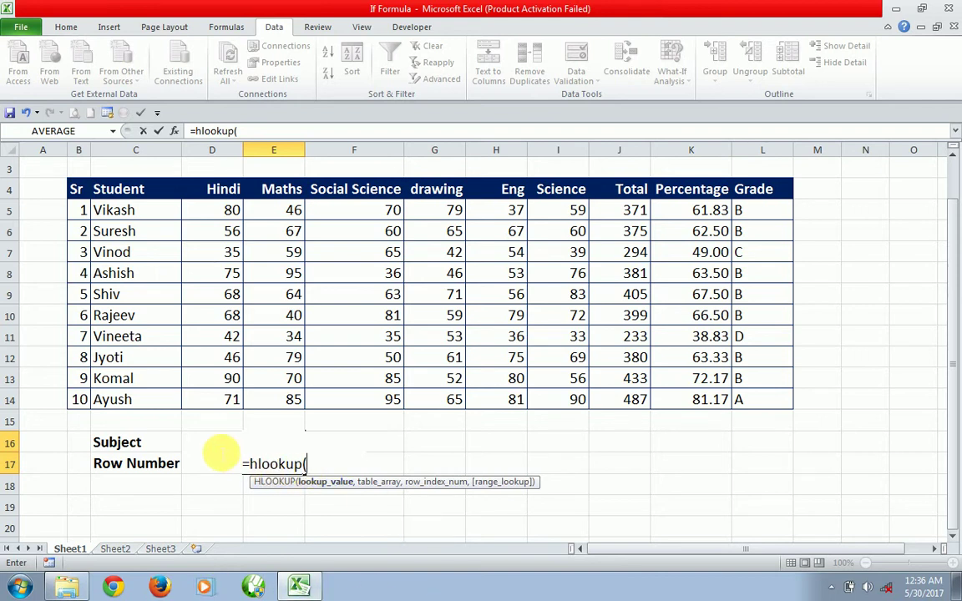
left_click(171, 439)
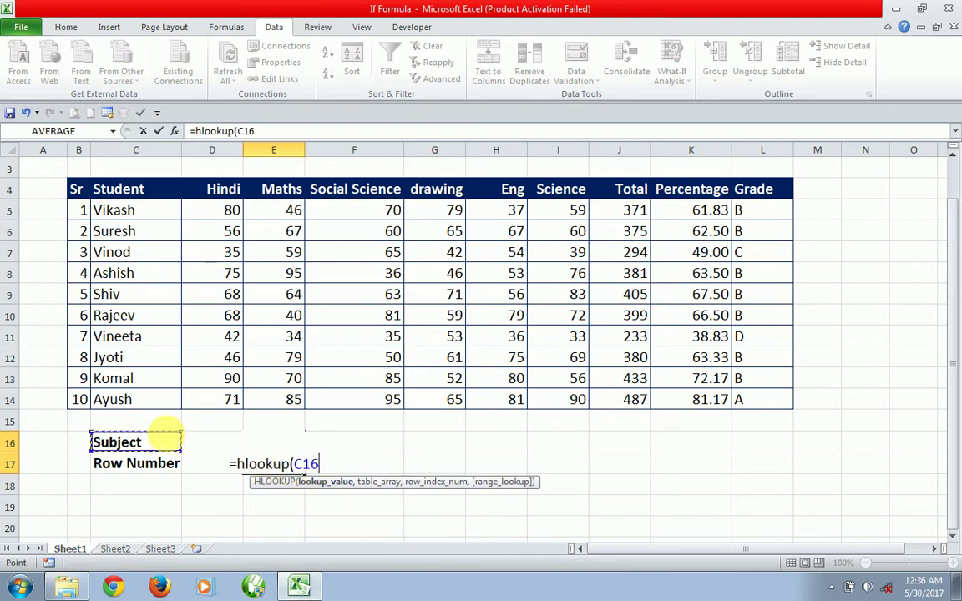
key("F2")
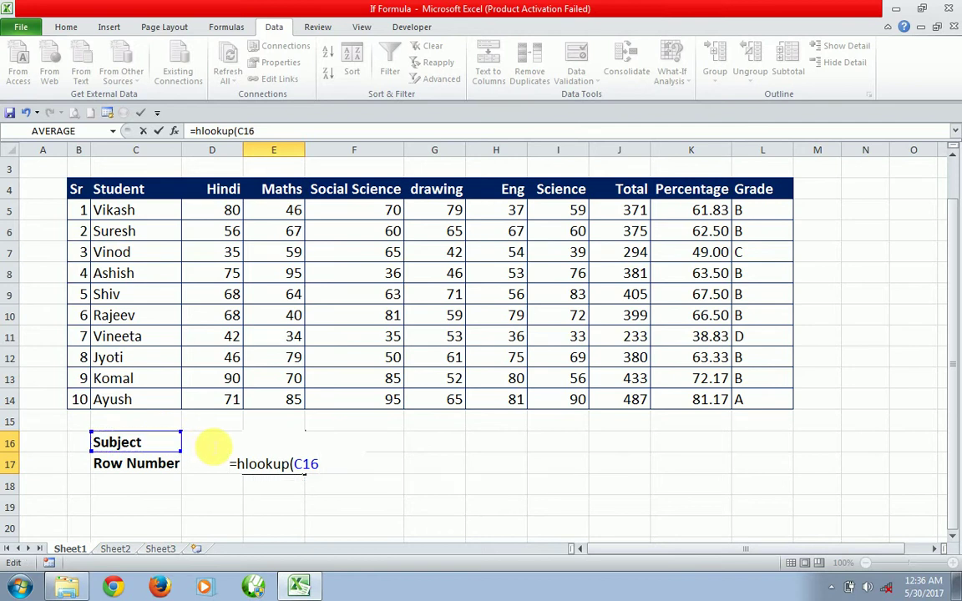
left_click(320, 465)
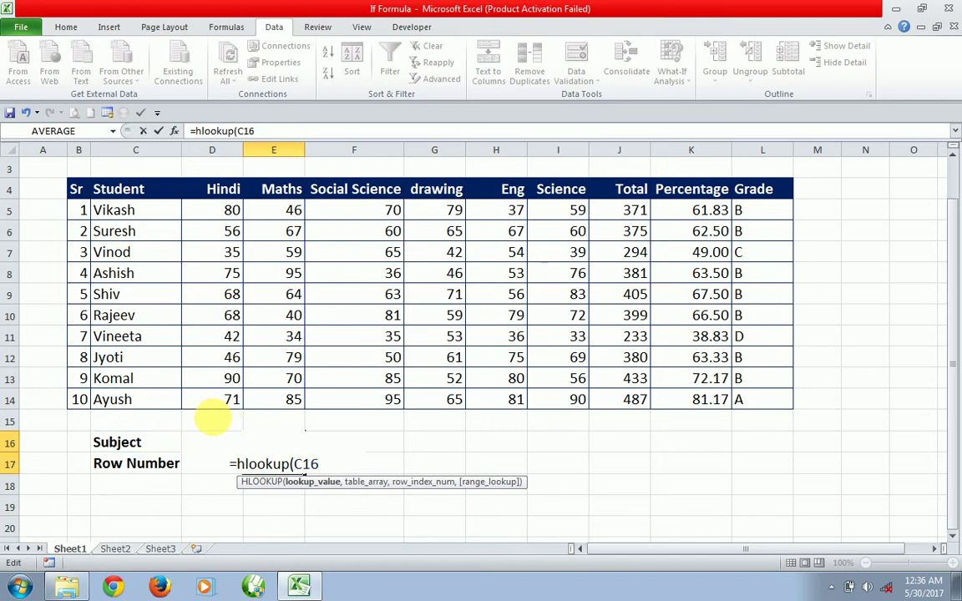
key("Return")
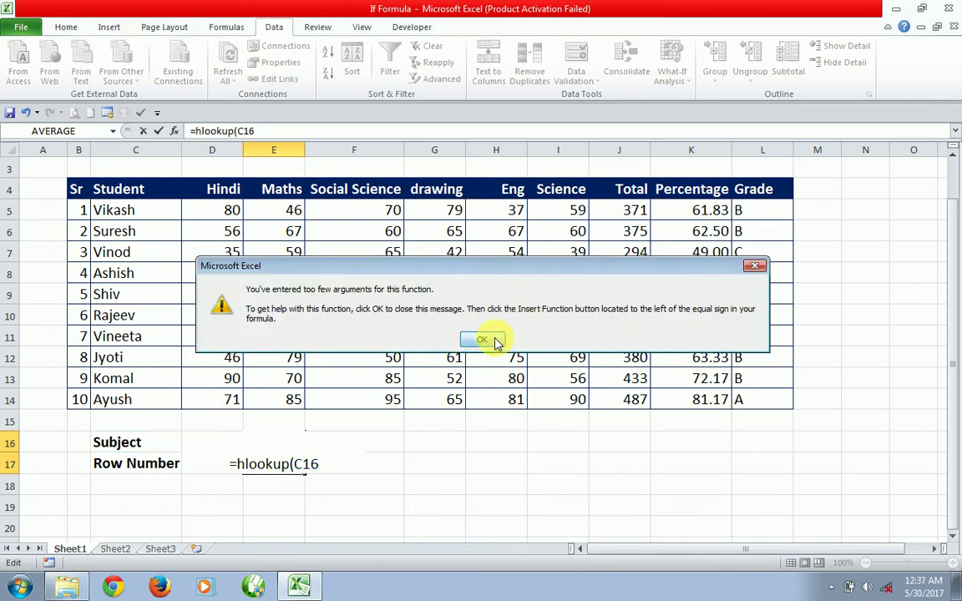
left_click(493, 340)
key("Escape")
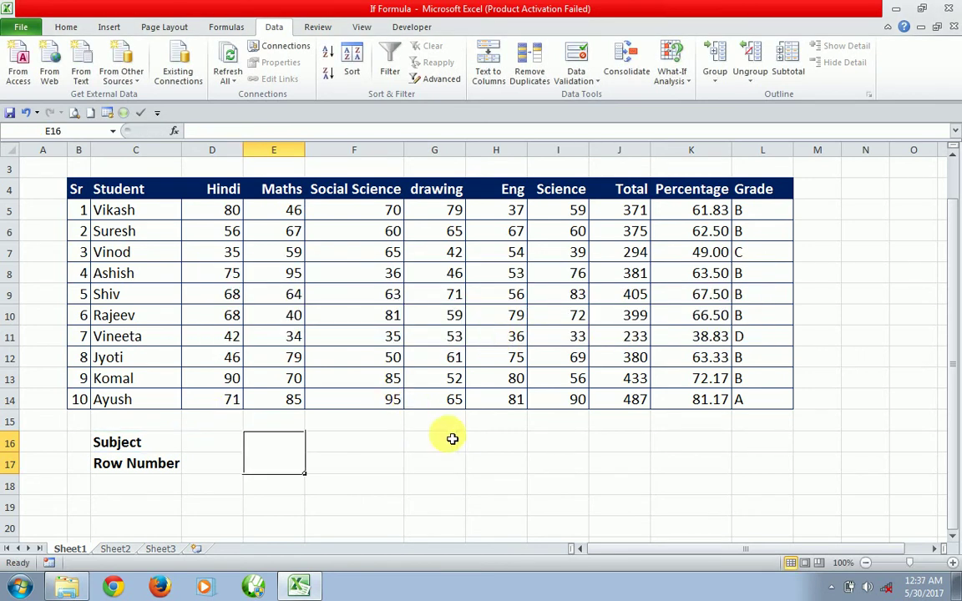
Step: Copy the merged E16:E17 box into F16:F17 and begin a new =hlookup( formula there
key("ctrl+c")
key("Right")
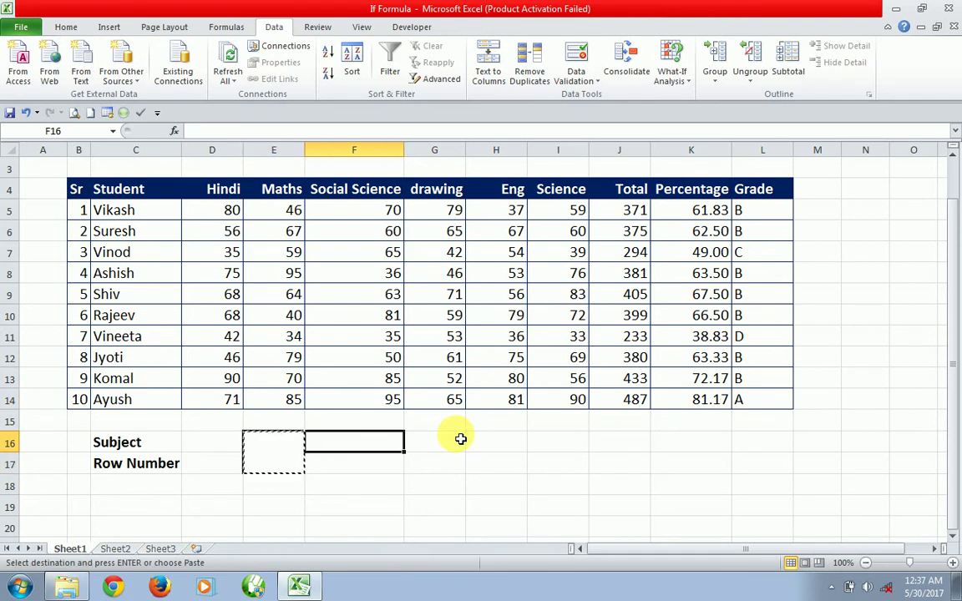
key("Return")
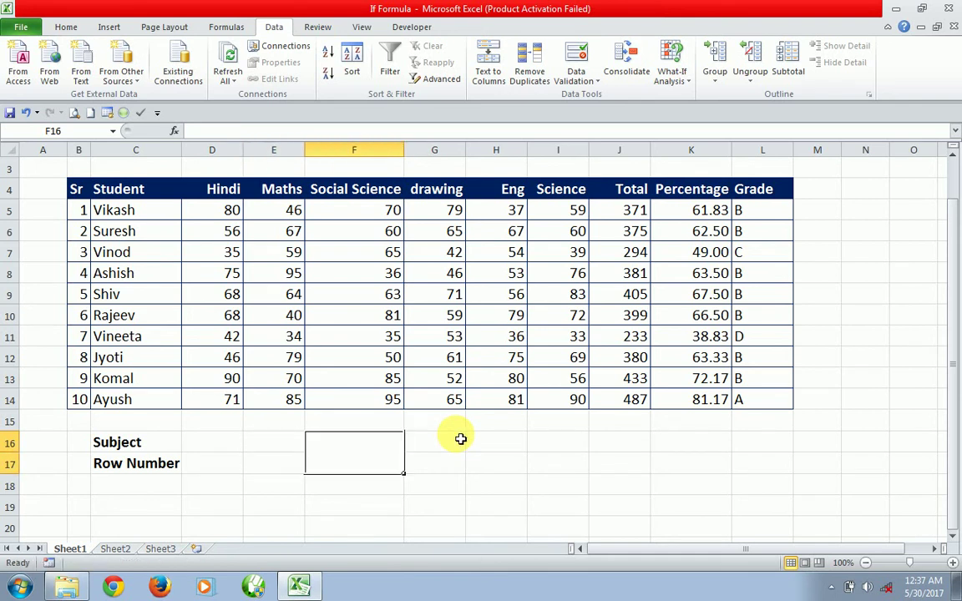
type("=")
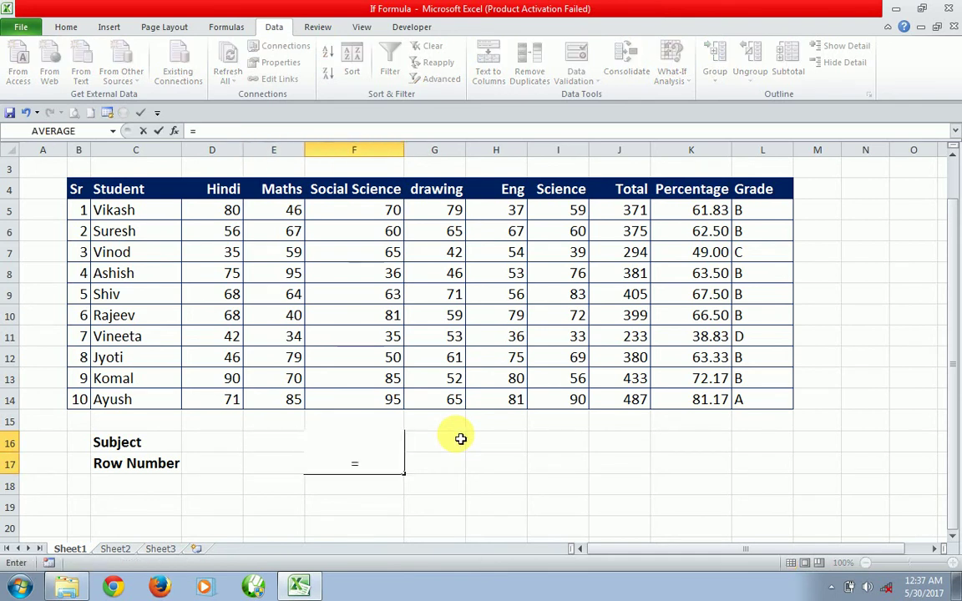
type("hlook")
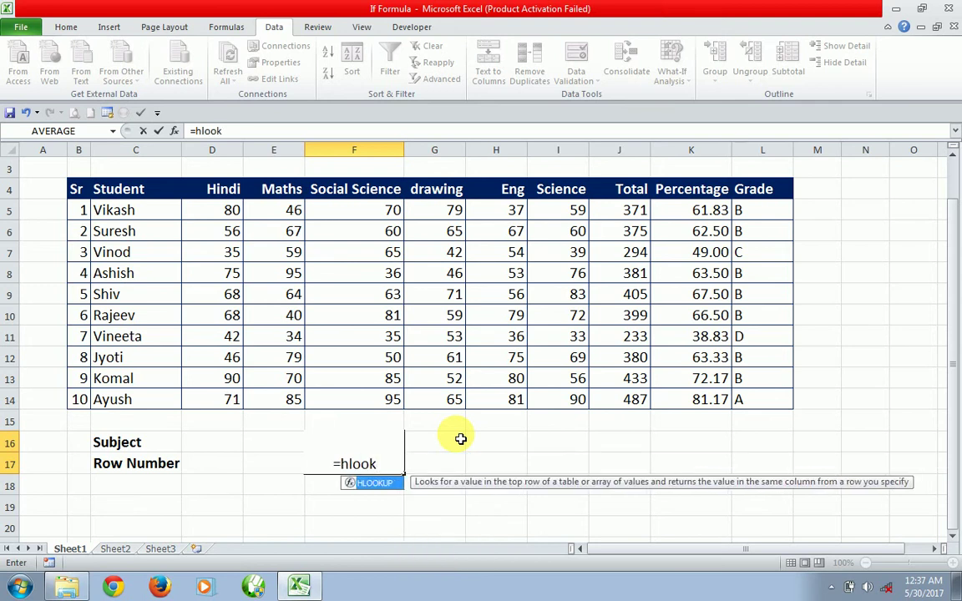
type("up")
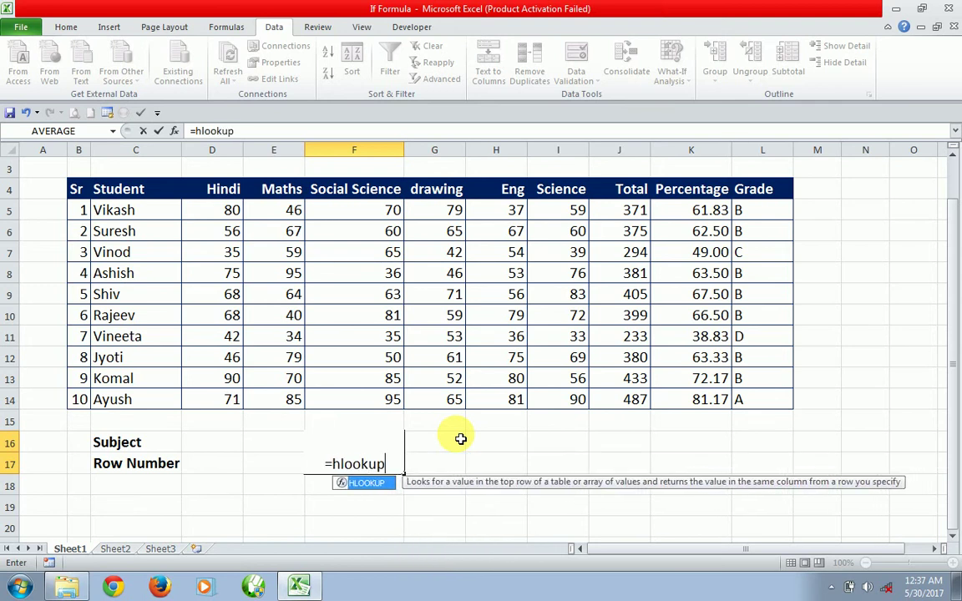
type("(")
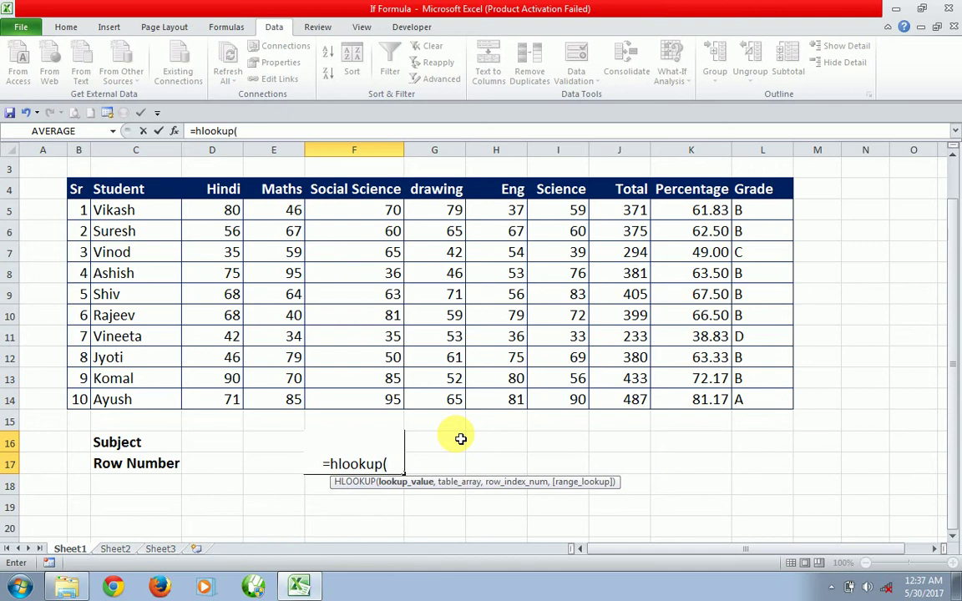
Step: Give the HLOOKUP lookup value D16 and table range C4:L14
key("Up")
key("Left")
key("Left")
key("Left")
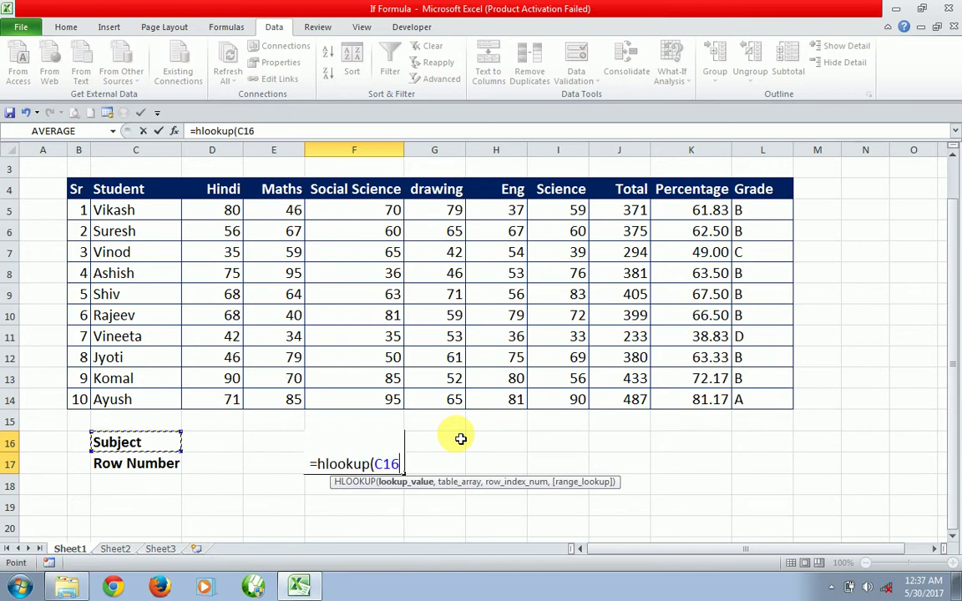
key("Right")
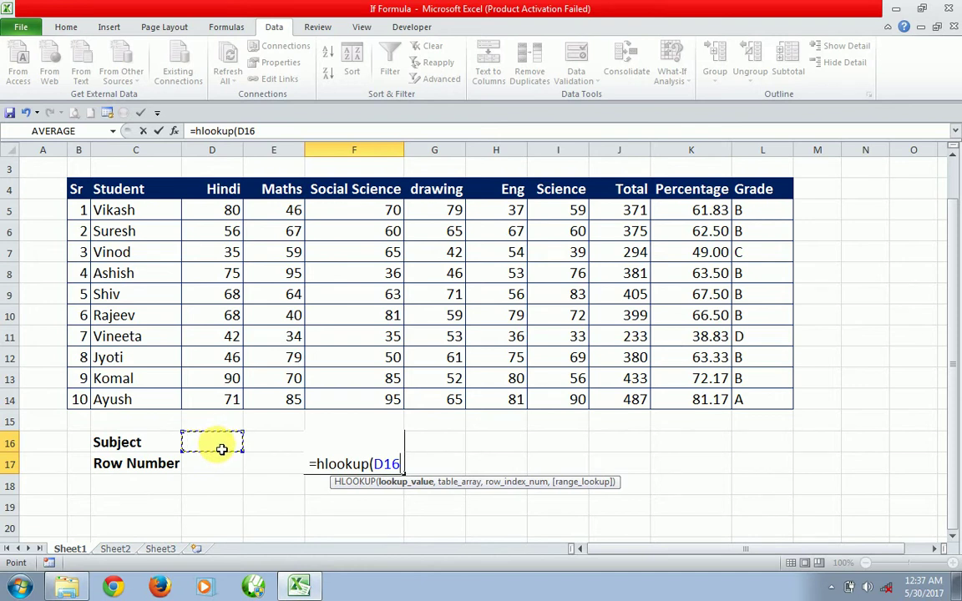
type(",")
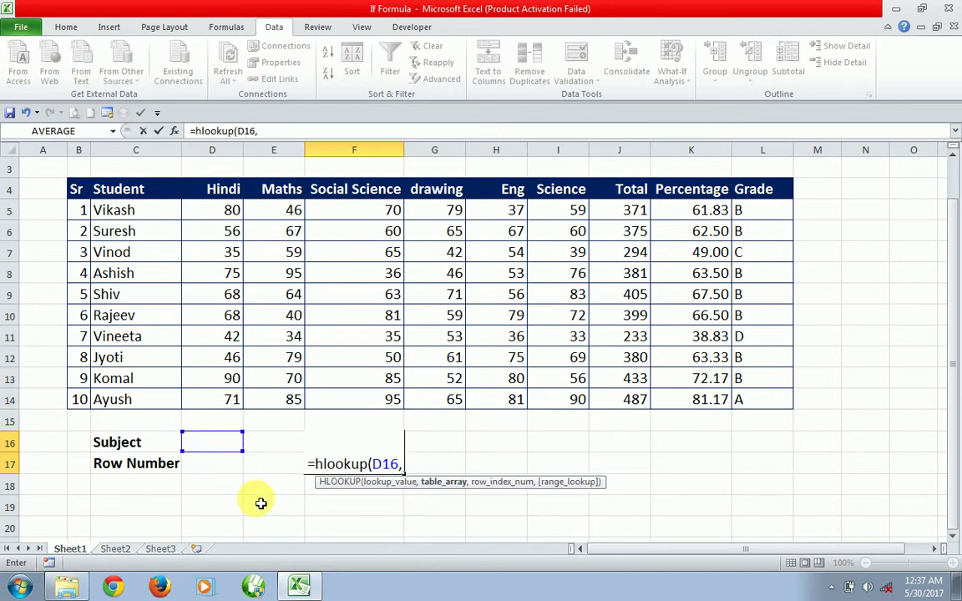
left_click(125, 191)
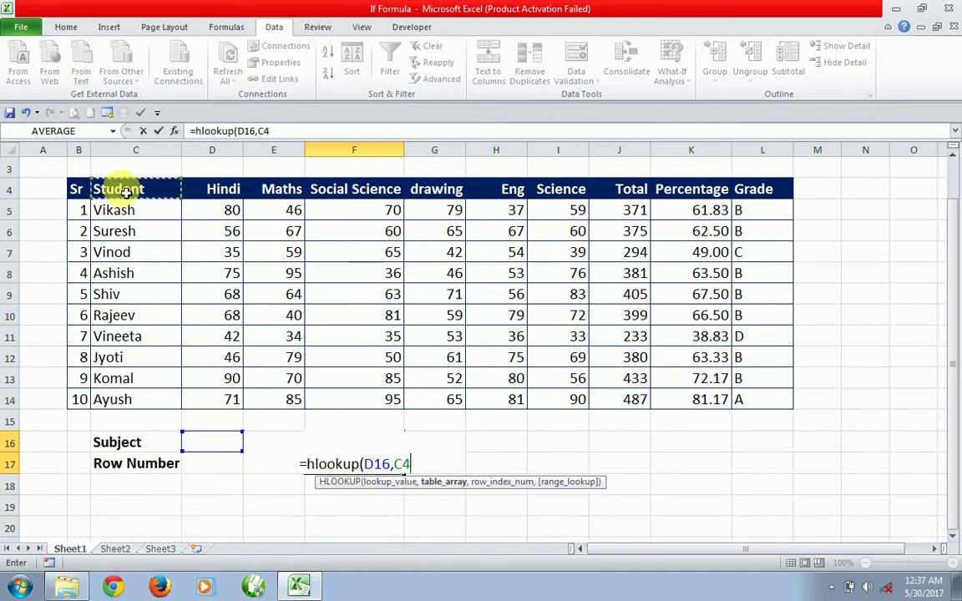
key("shift+Right")
key("shift+Right")
key("shift+Right")
key("shift+Right")
key("shift+Right")
key("shift+Right")
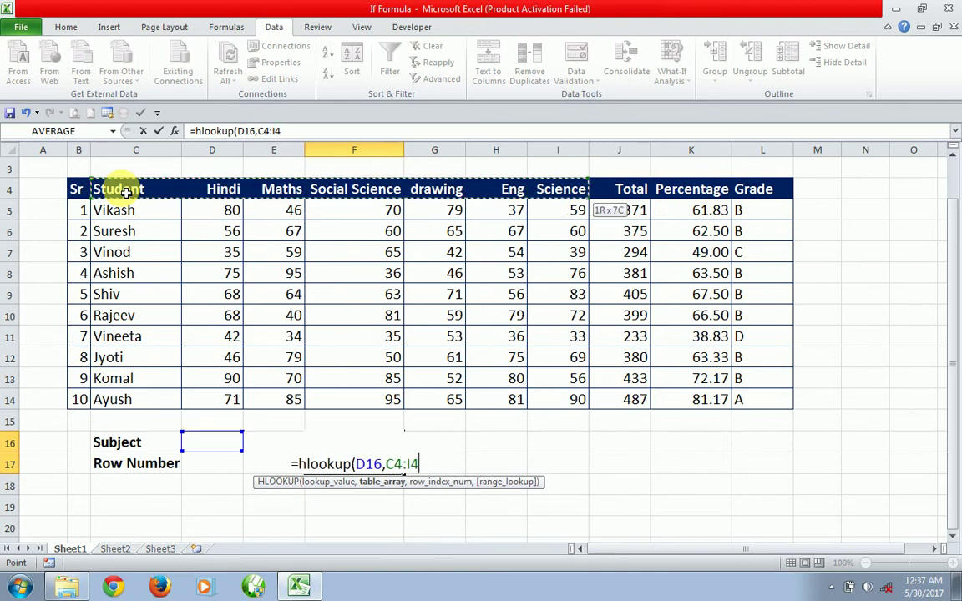
key("shift+Right")
key("shift+Right")
key("shift+Right")
key("shift+Down")
key("shift+Down")
key("shift+Down")
key("shift+Down")
key("shift+Down")
key("shift+Down")
key("shift+Down")
key("shift+Down")
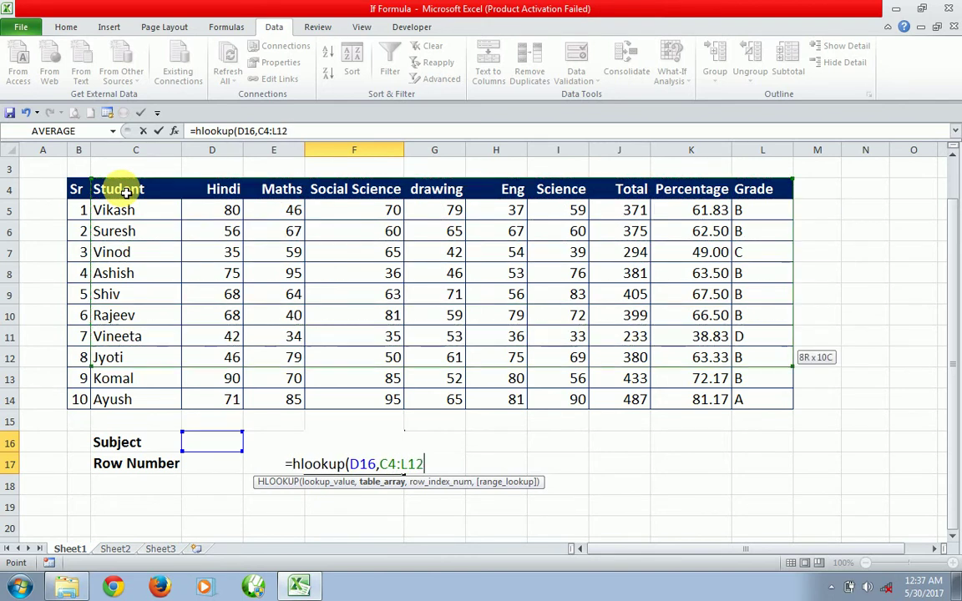
key("shift+Down")
key("shift+Down")
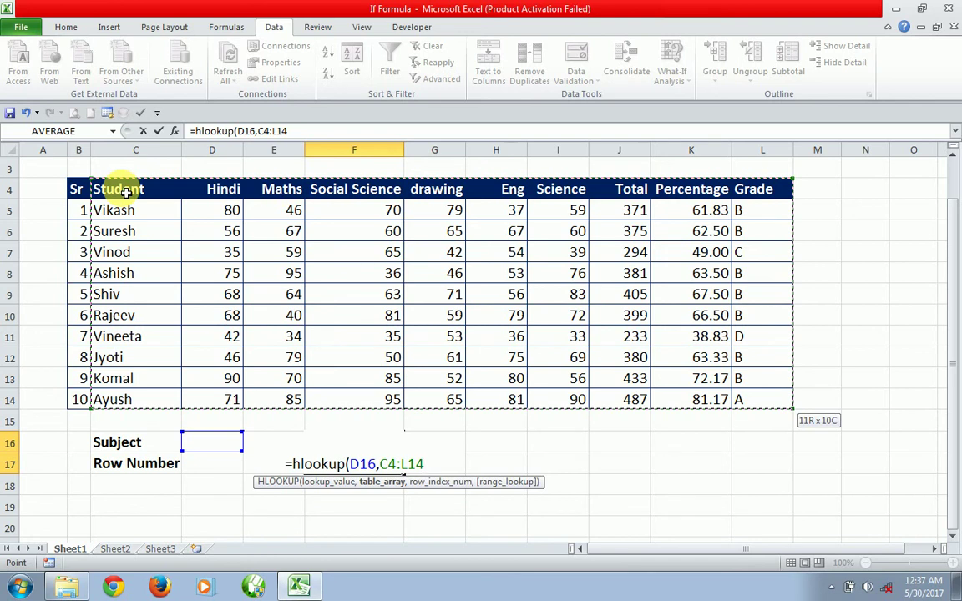
type(",")
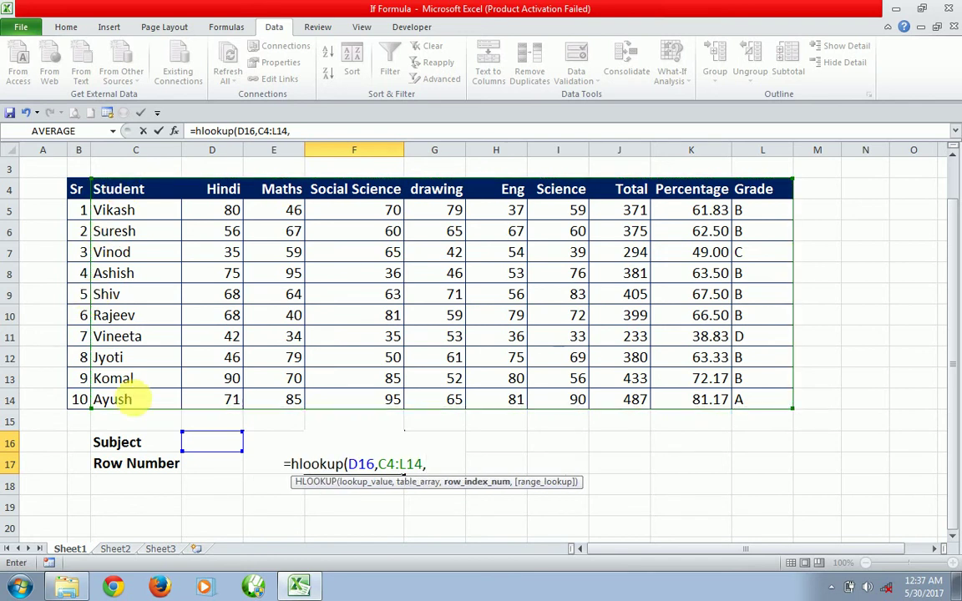
Step: Finish the formula with row number D17 and exact match 0, then commit it
left_click(200, 468)
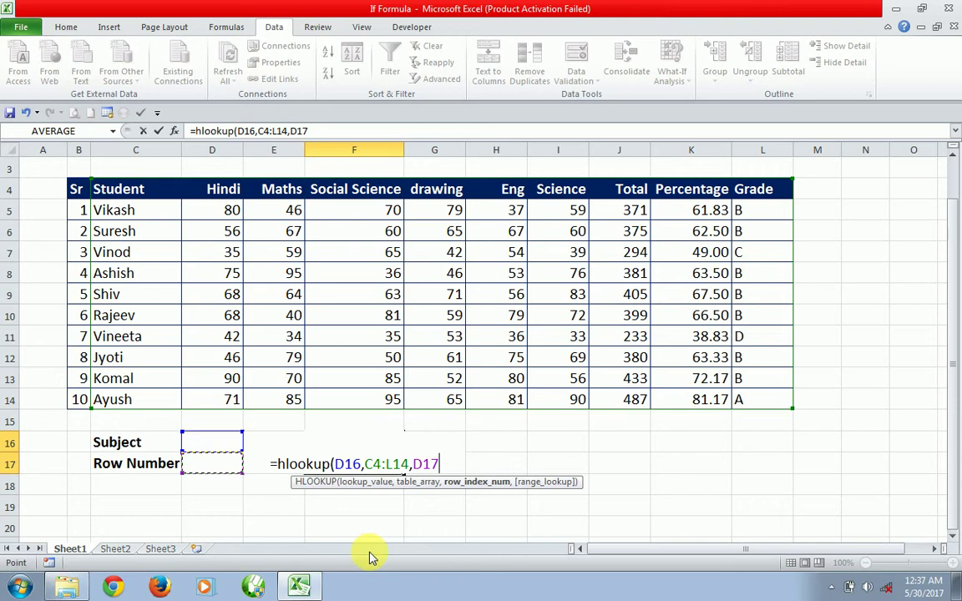
type(",")
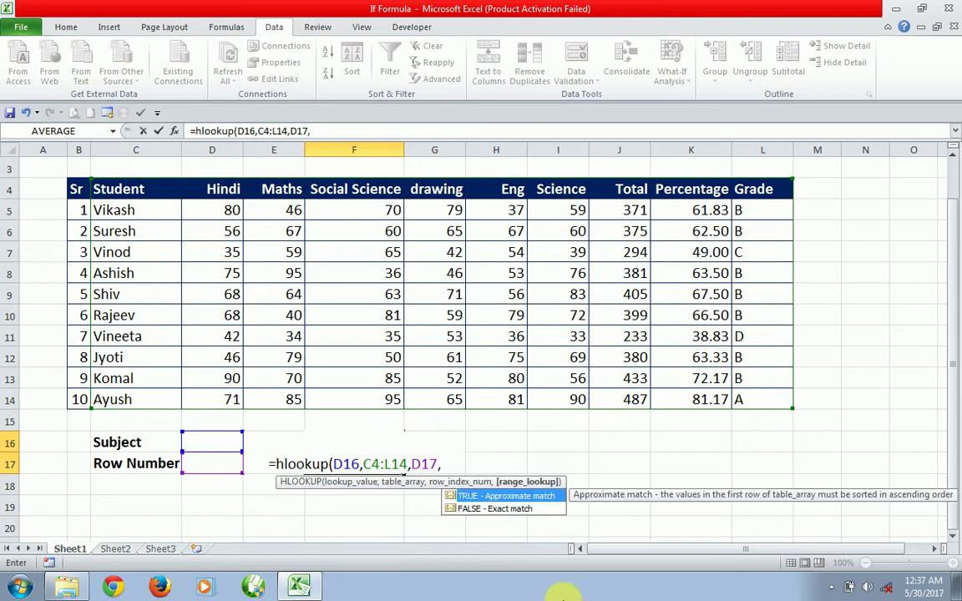
left_click(517, 510)
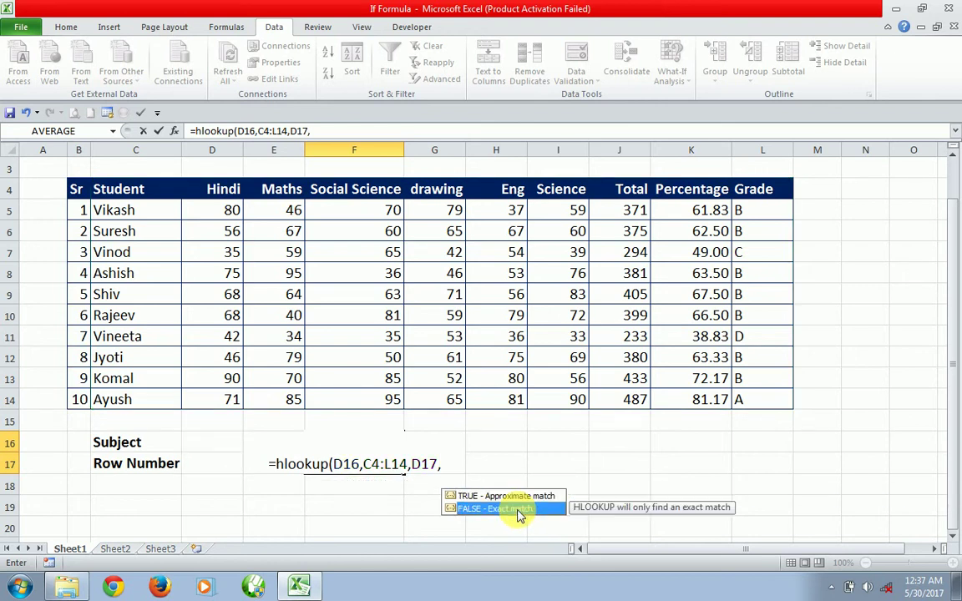
left_click(455, 465)
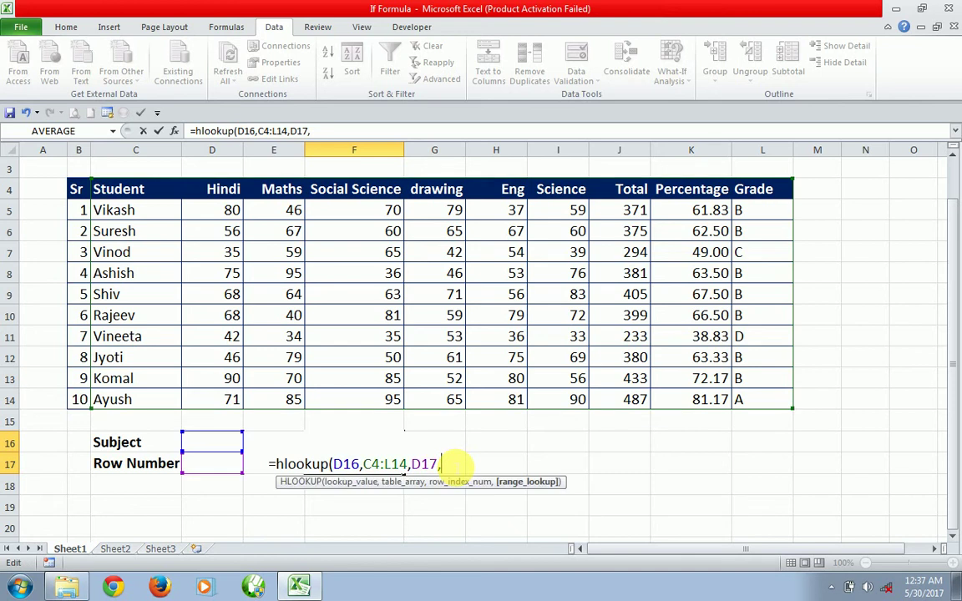
type("0")
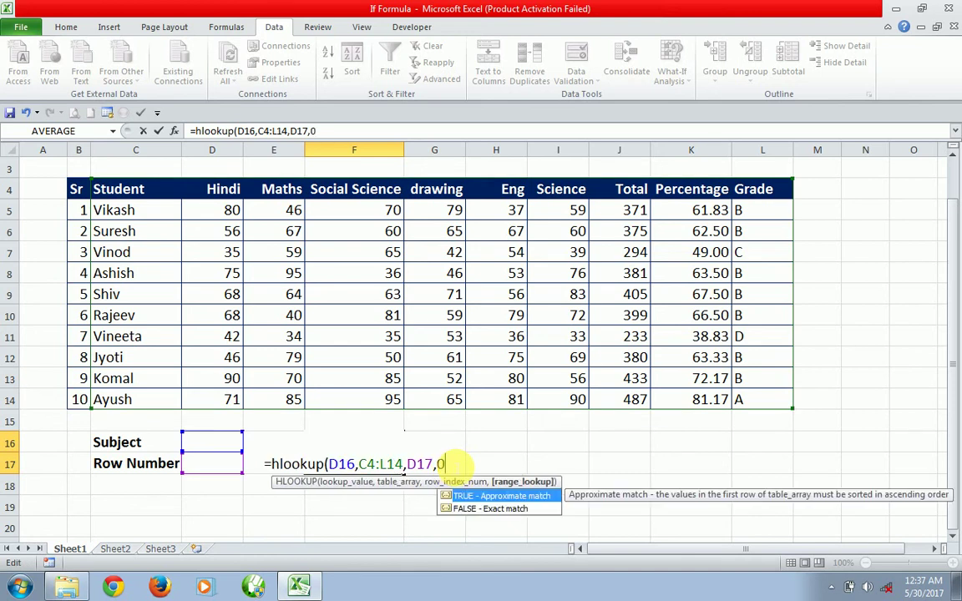
type(")")
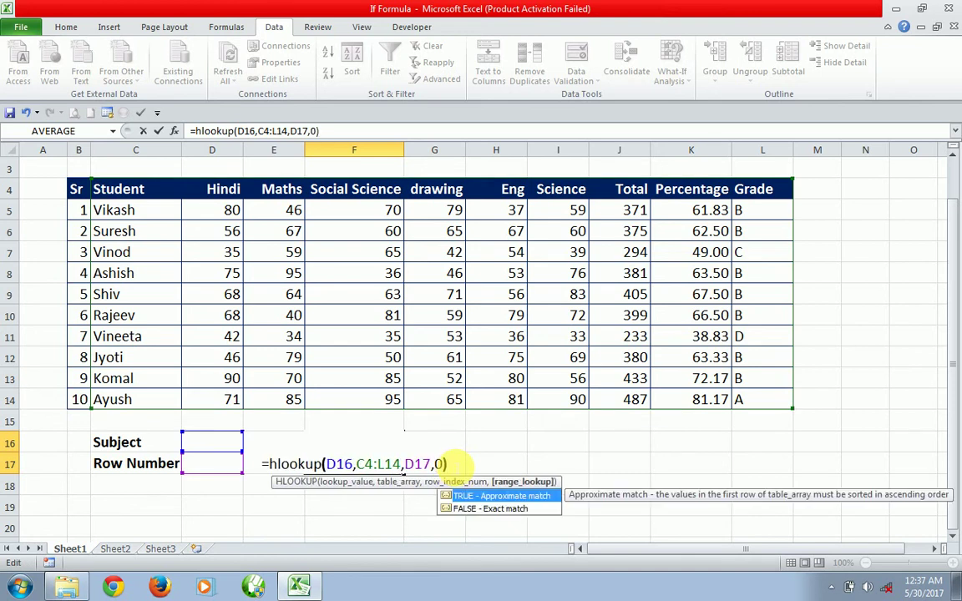
key("Return")
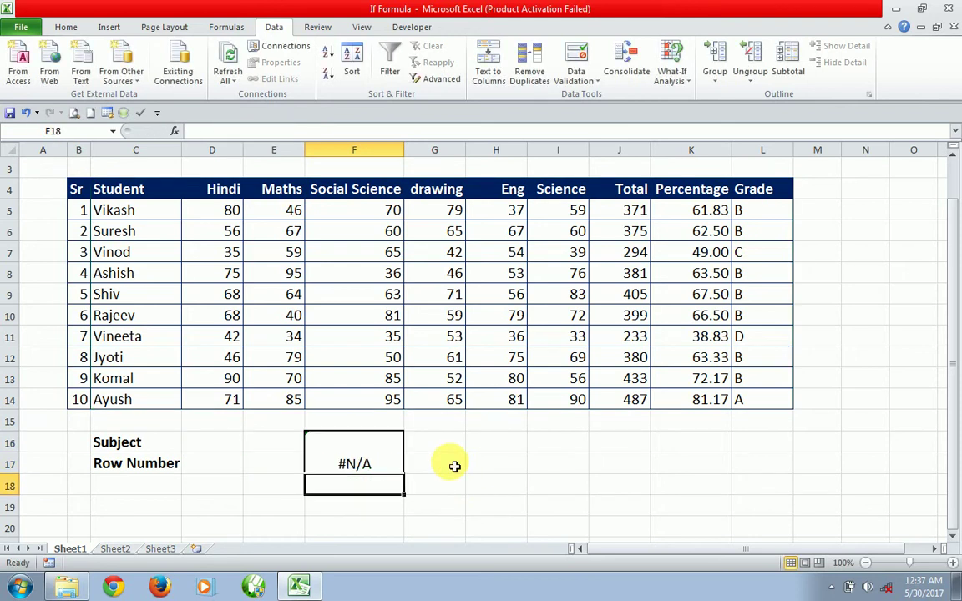
Step: Confirm D16's dropdown still lists student names, then bring up the Data Validation menu
left_click(280, 496)
left_click(230, 509)
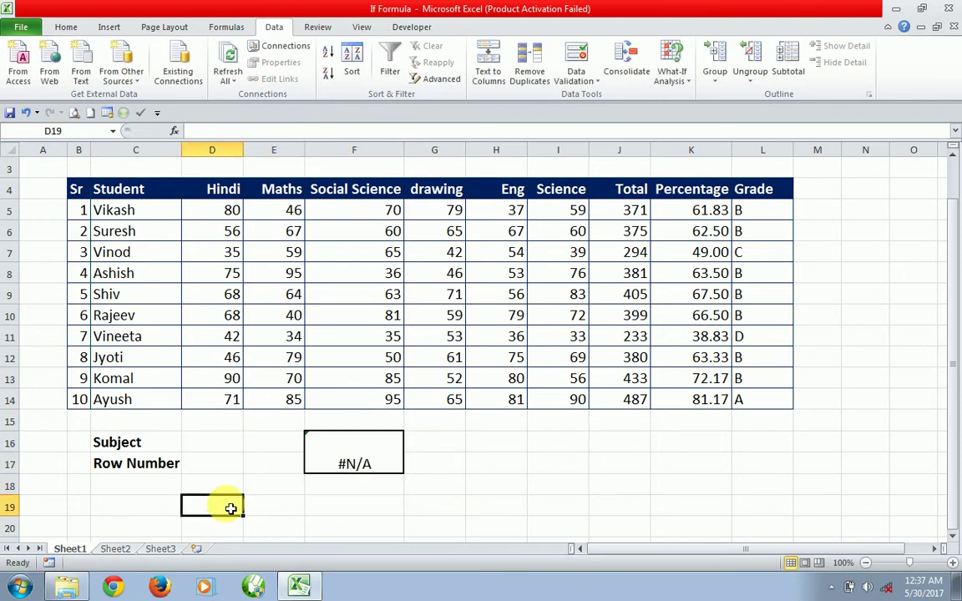
left_click(222, 450)
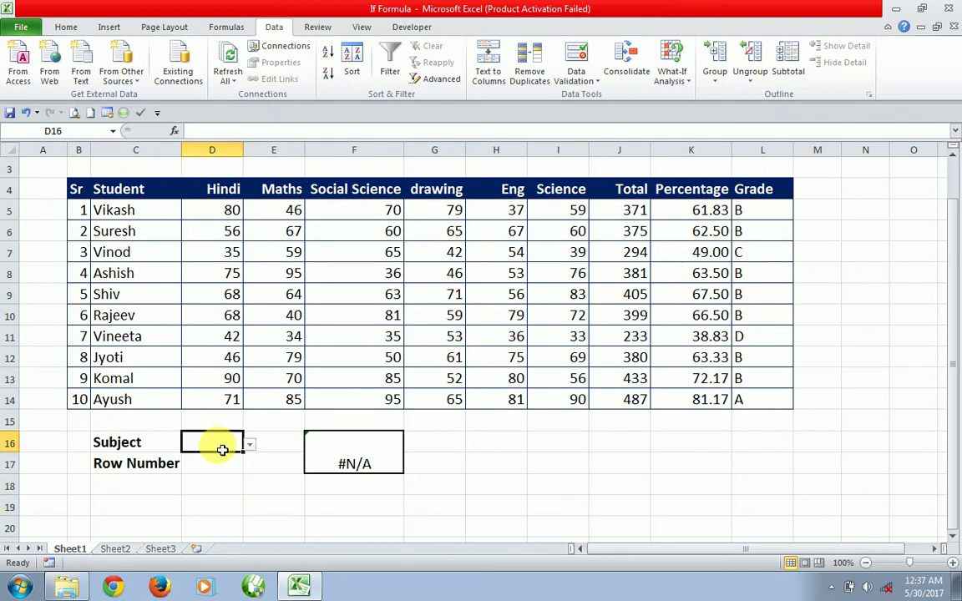
left_click(249, 448)
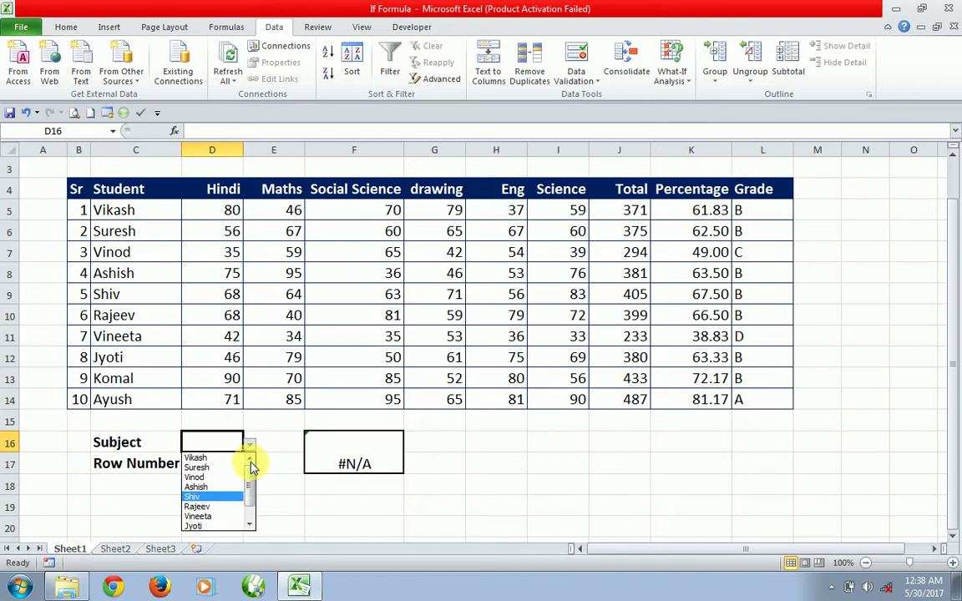
key("Escape")
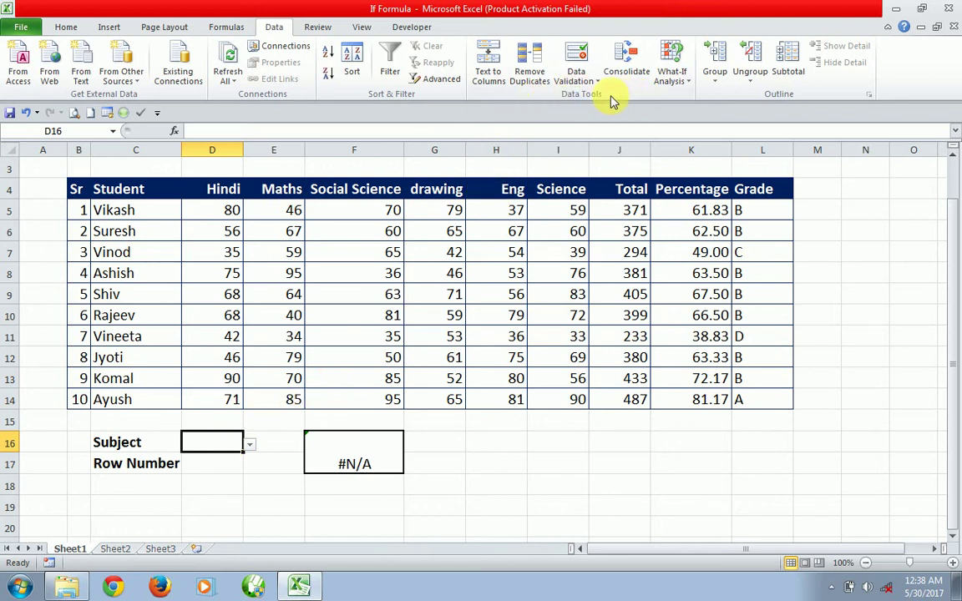
left_click(590, 84)
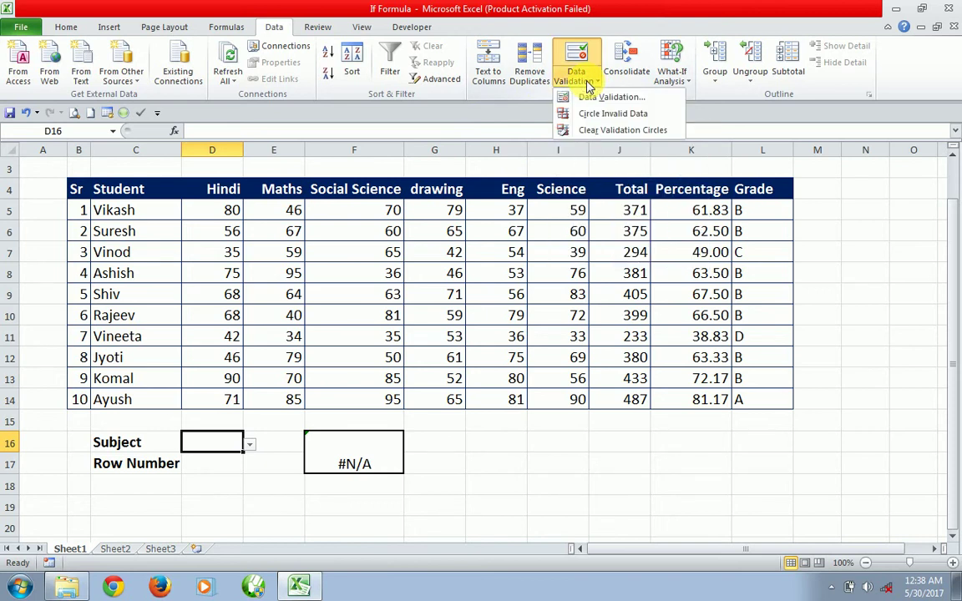
Step: Reselect D16 and open its Data Validation settings dialog
left_click(598, 130)
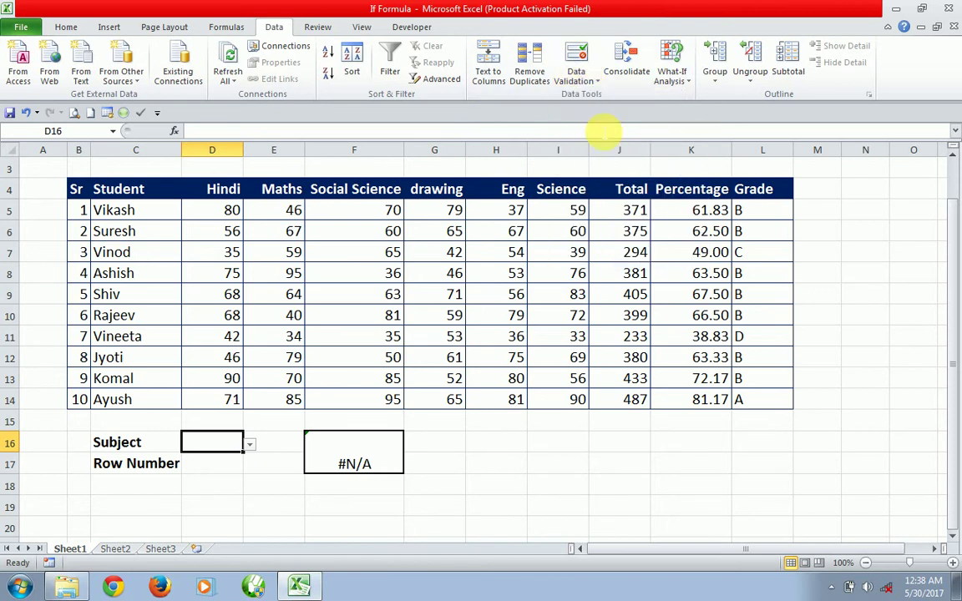
left_click(277, 445)
left_click(222, 446)
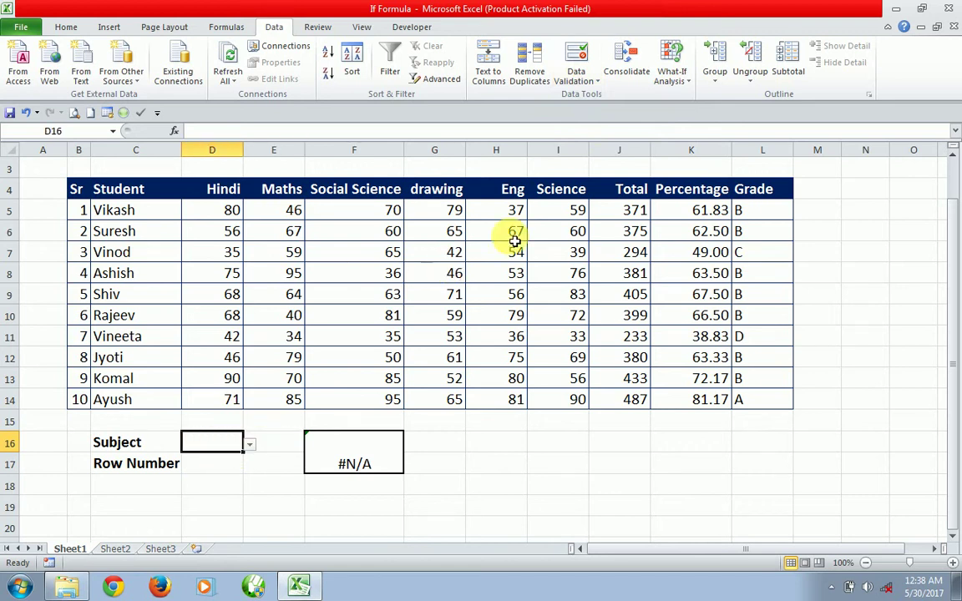
left_click(585, 81)
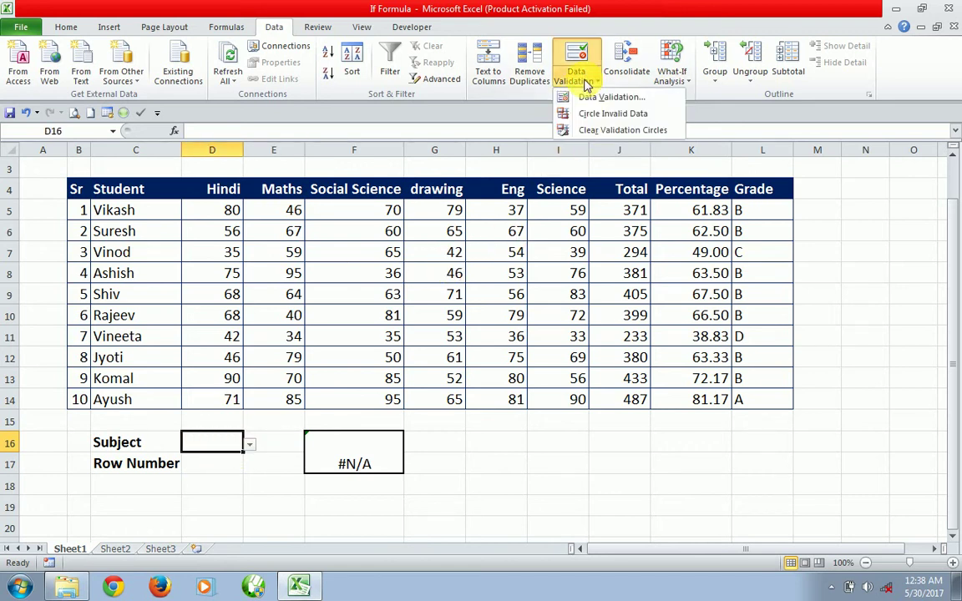
left_click(596, 131)
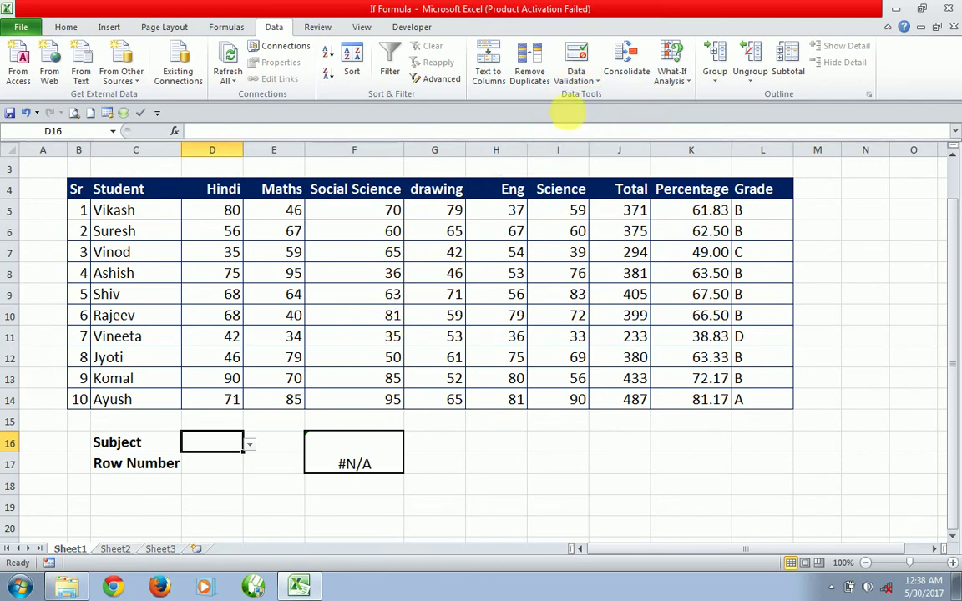
left_click(591, 87)
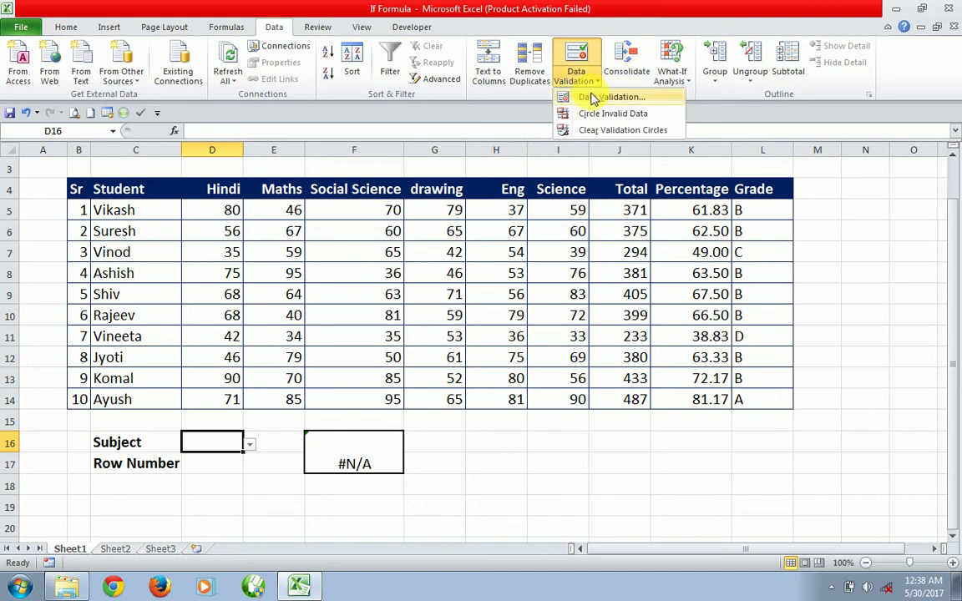
left_click(593, 98)
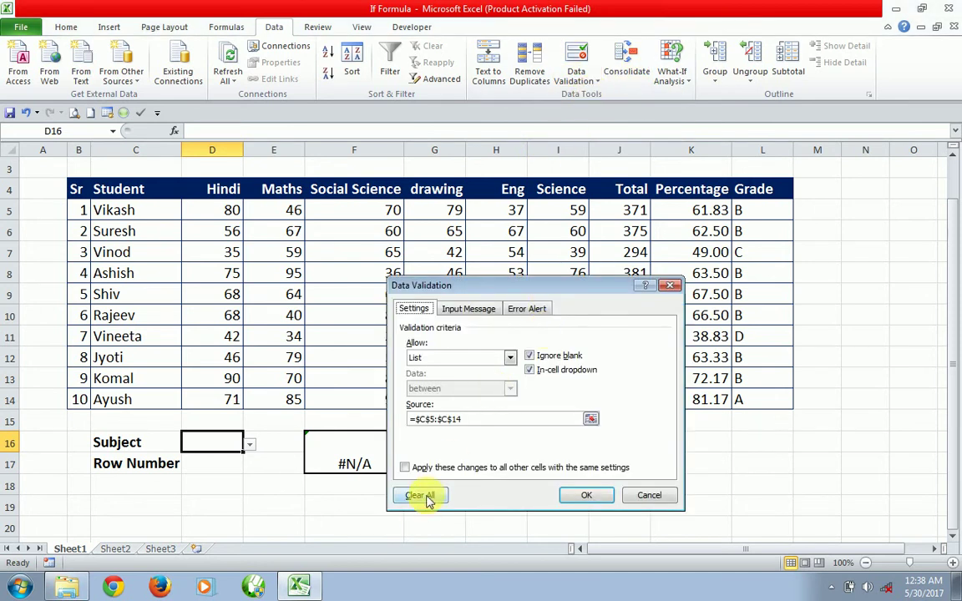
Step: Clear the old rule and allow a List sourced from headings D4:I4, Hindi through Science
left_click(430, 496)
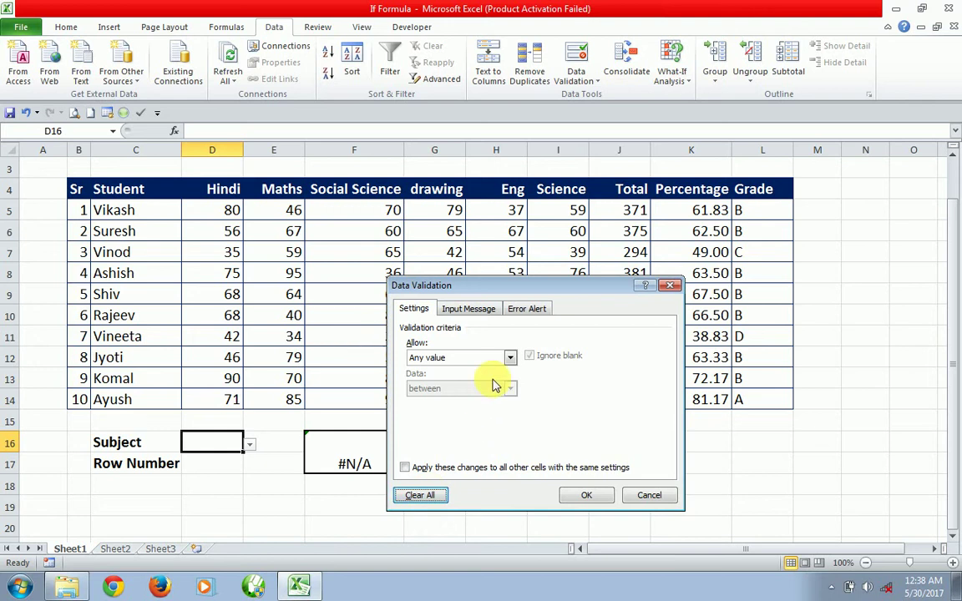
left_click(510, 359)
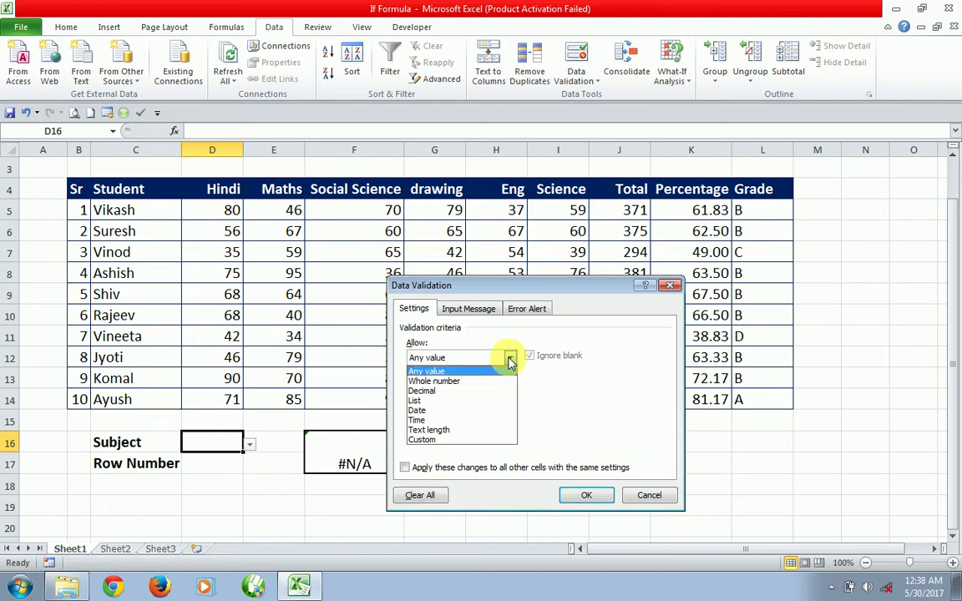
left_click(461, 403)
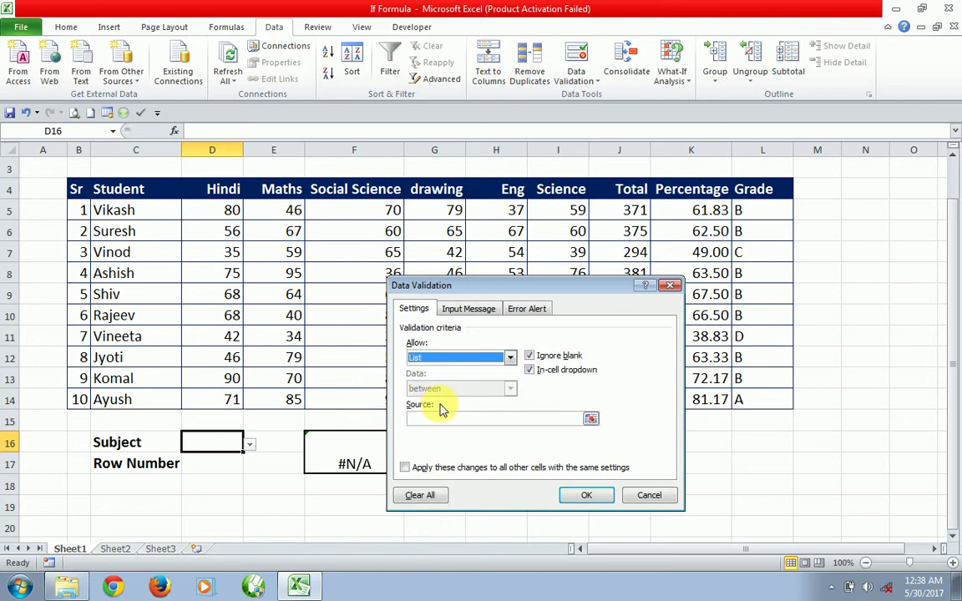
left_click(438, 419)
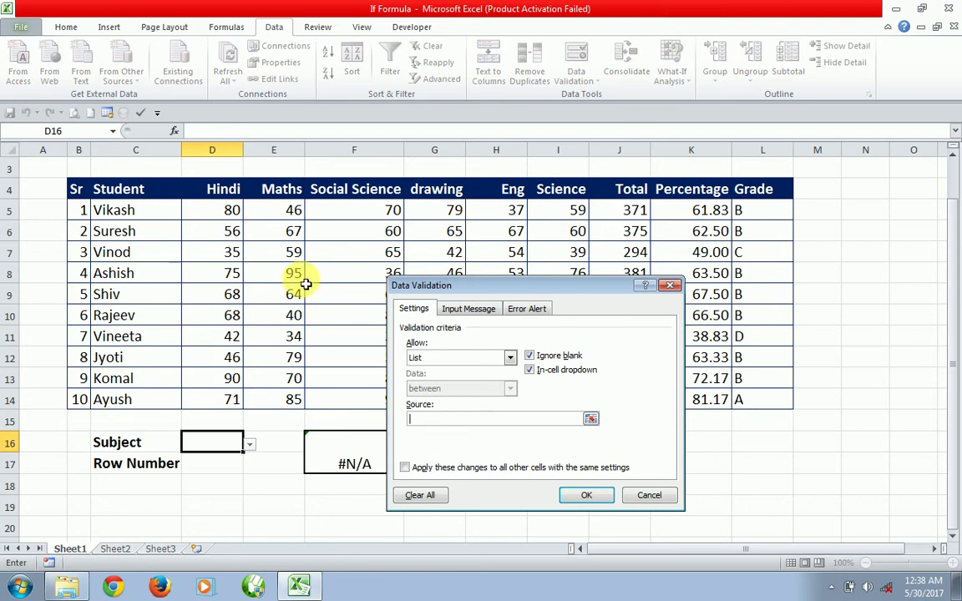
left_click(212, 194)
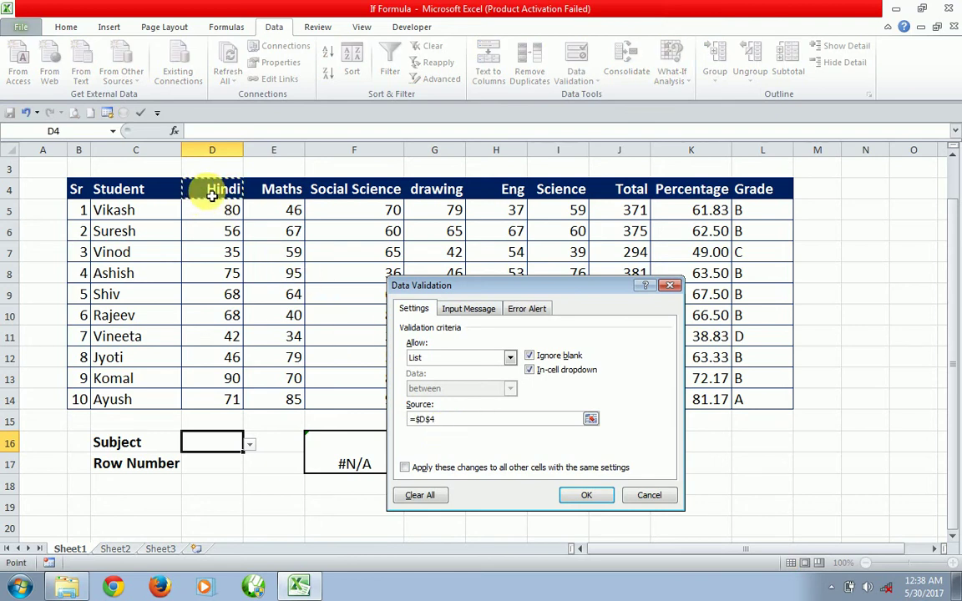
key("shift+Right")
key("shift+Right")
key("shift+Right")
key("shift+Right")
key("shift+Right")
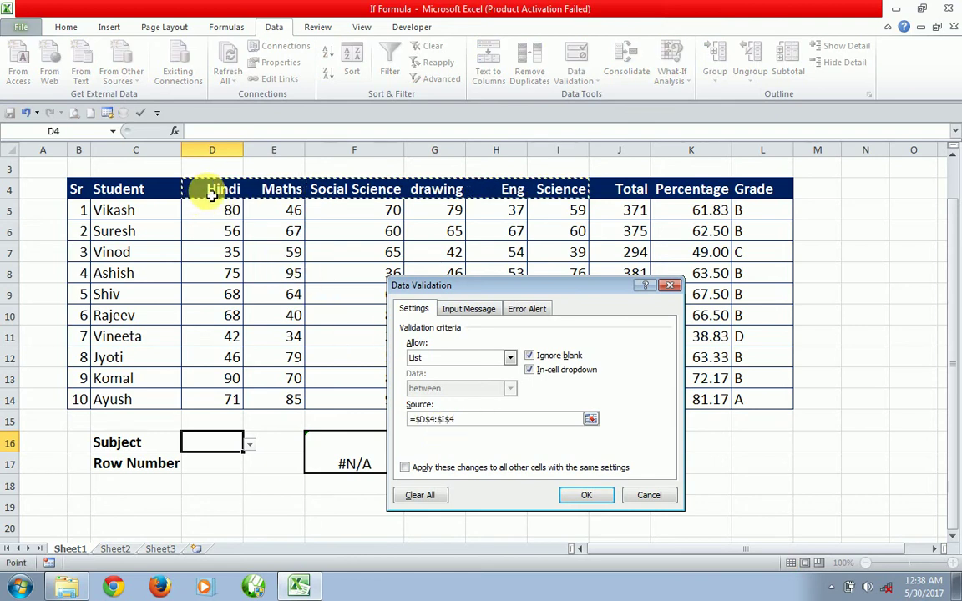
left_click(588, 497)
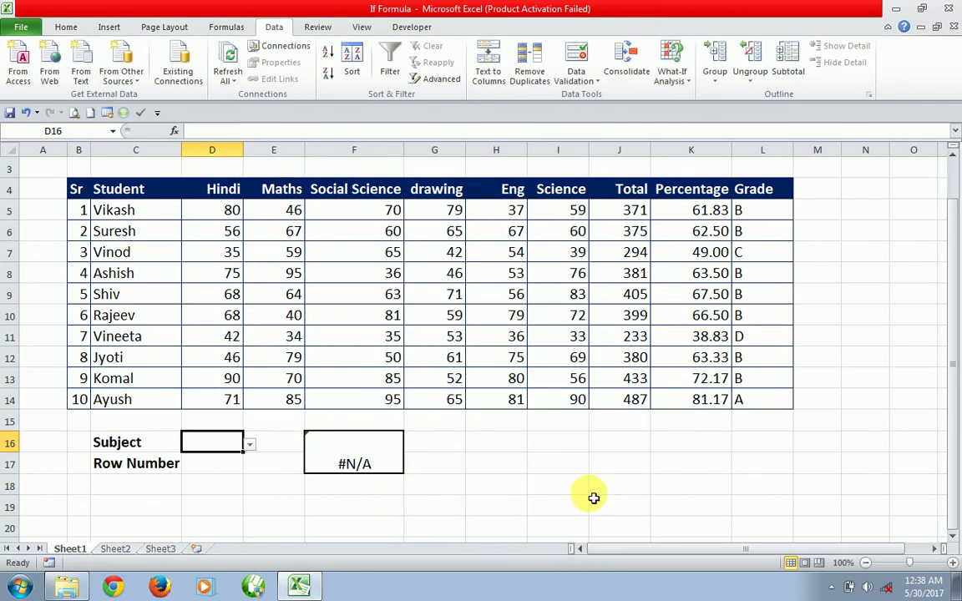
Step: Inspect the D16 subject list and D17 row-number list without choosing, ending with D16's list shown
left_click(249, 445)
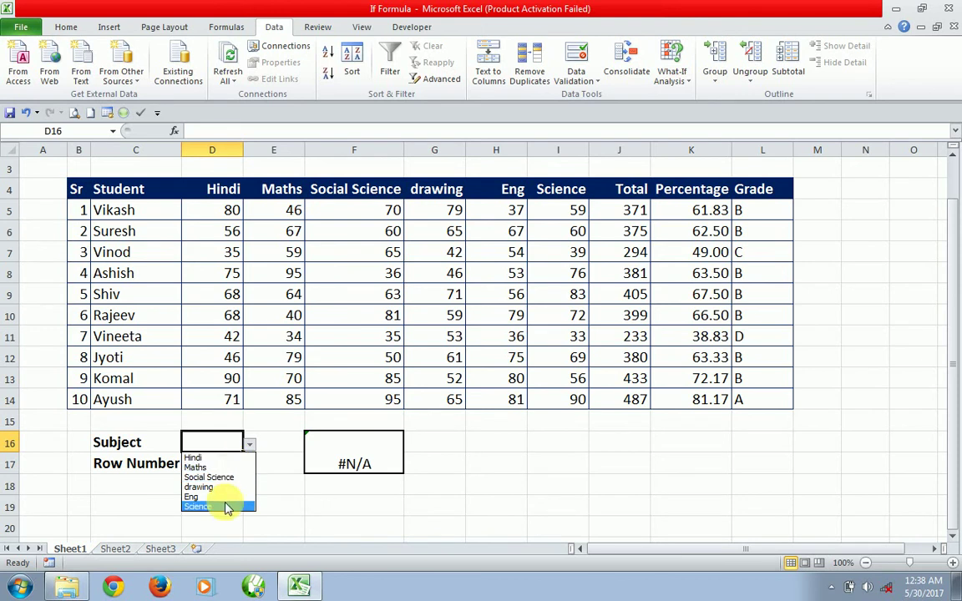
left_click(223, 441)
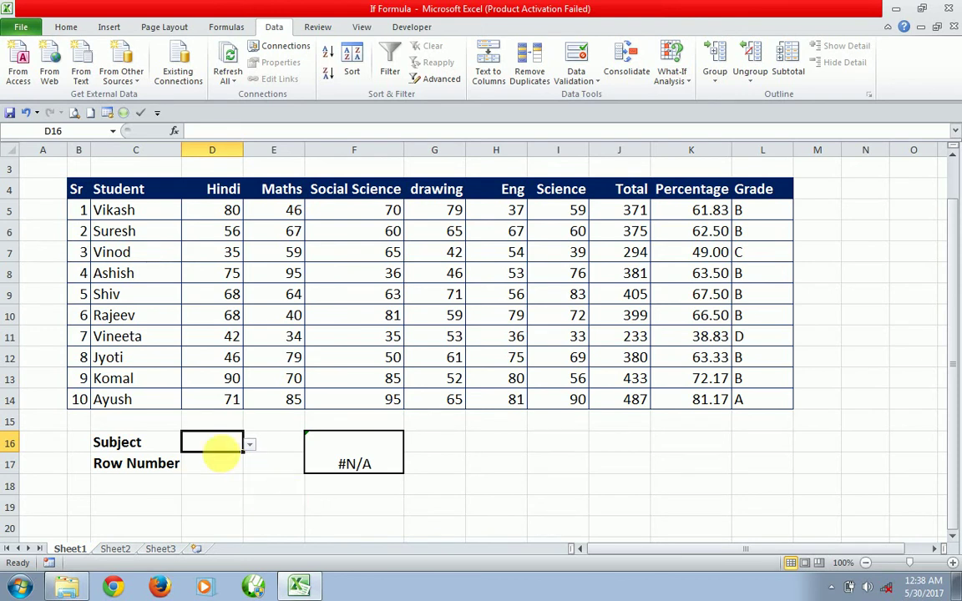
left_click(223, 469)
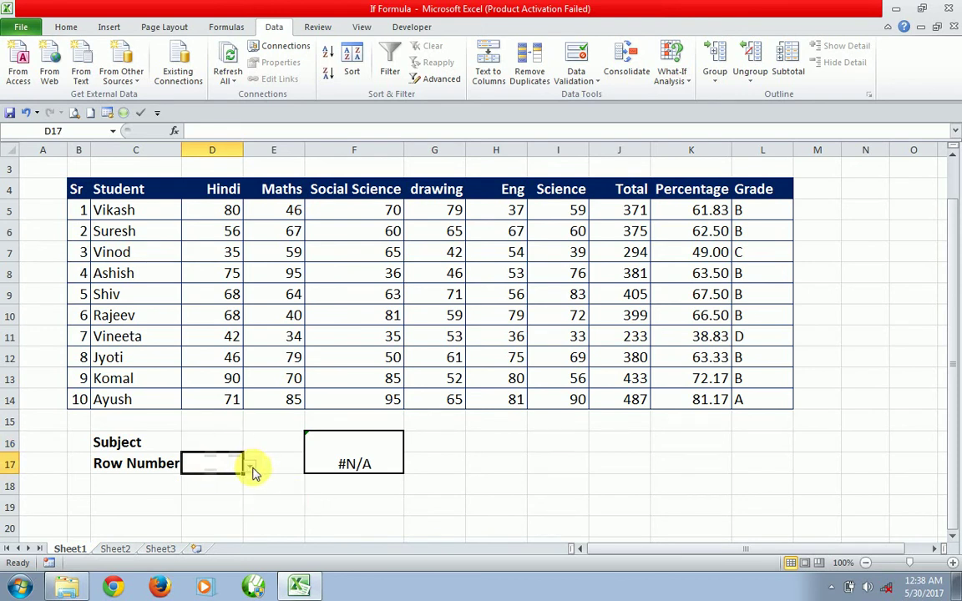
left_click(250, 466)
key("Escape")
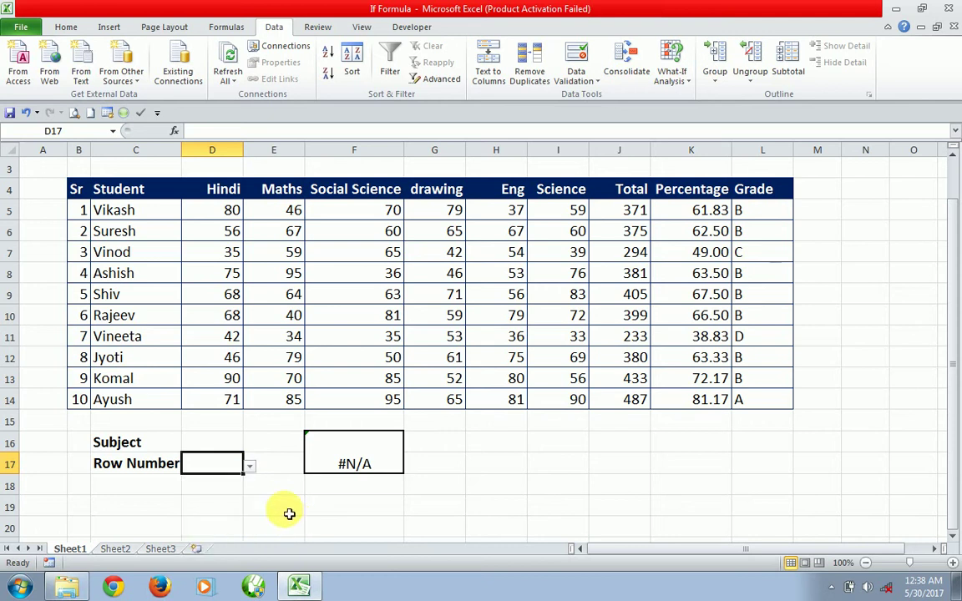
left_click(226, 443)
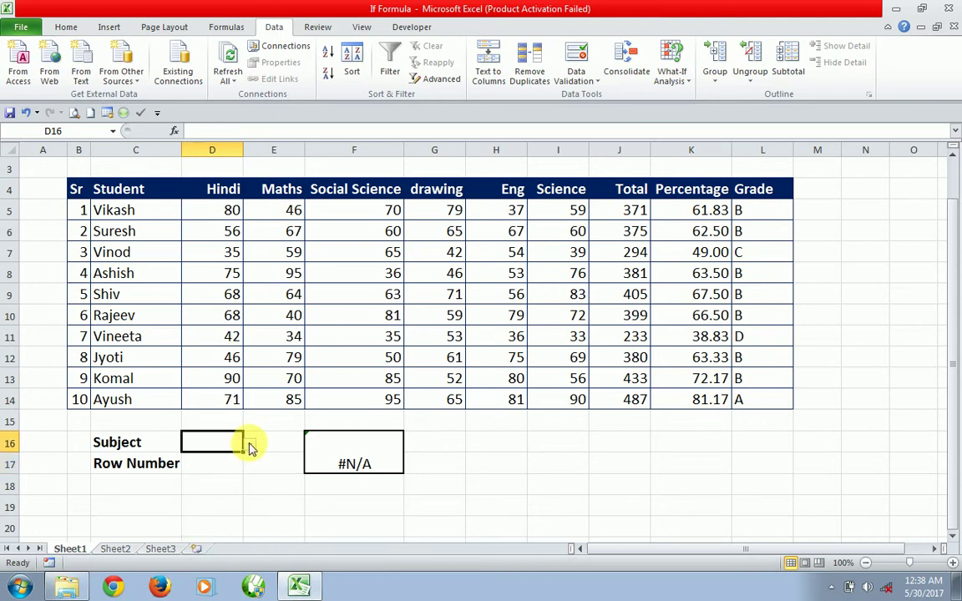
left_click(249, 445)
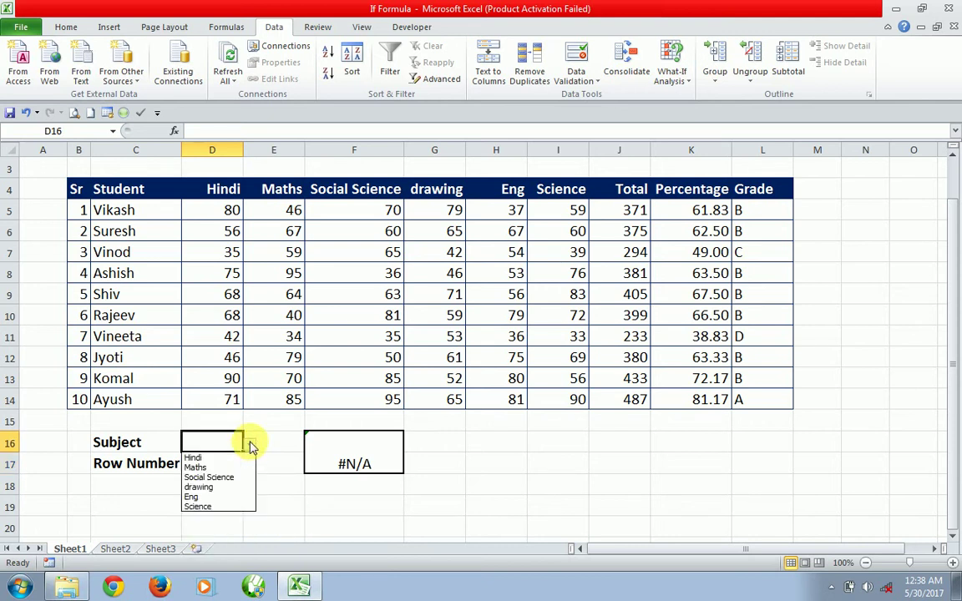
Step: Choose Eng in D16 and 7 in D17, then select the F16 result showing 79
left_click(218, 498)
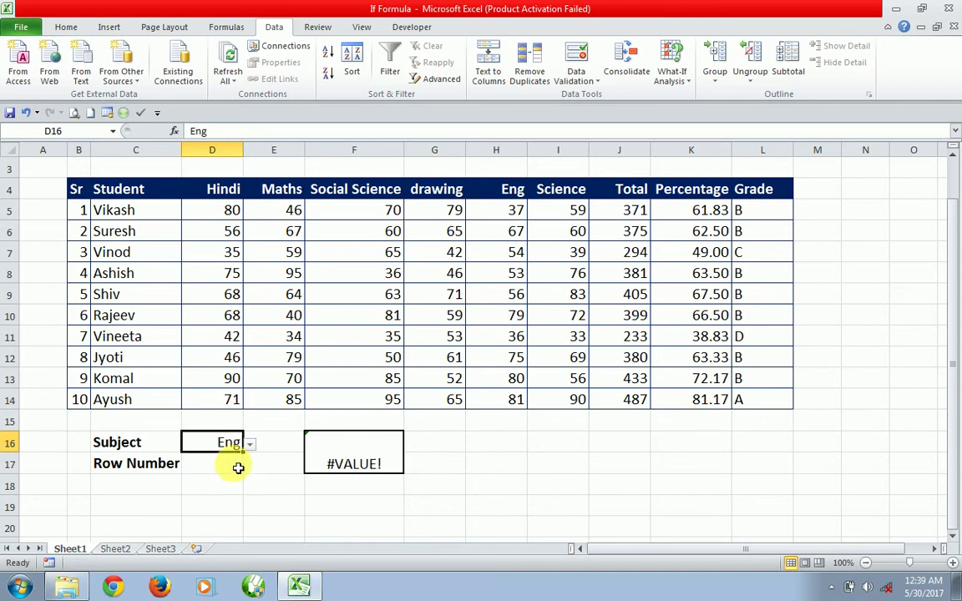
left_click(238, 468)
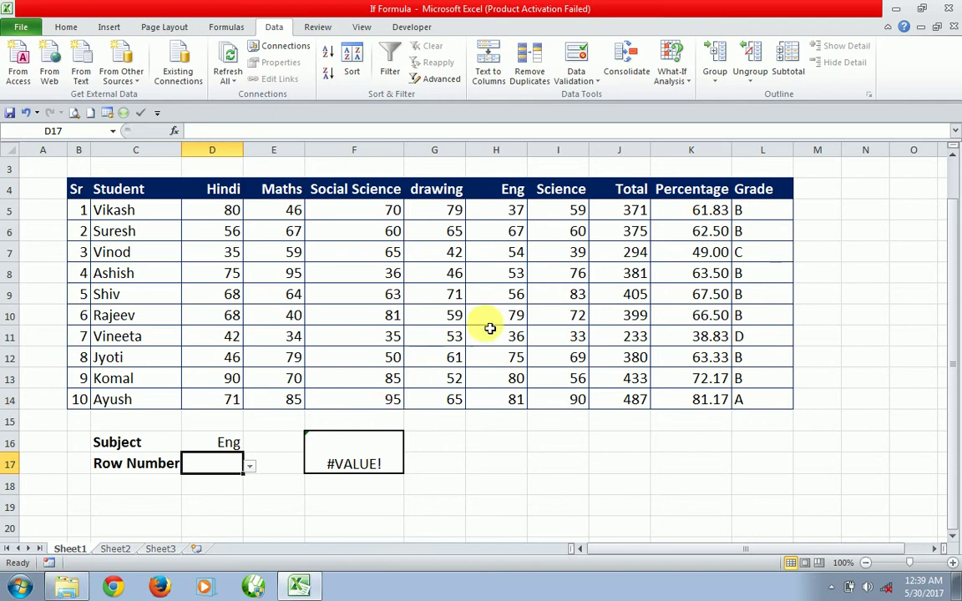
left_click(518, 322)
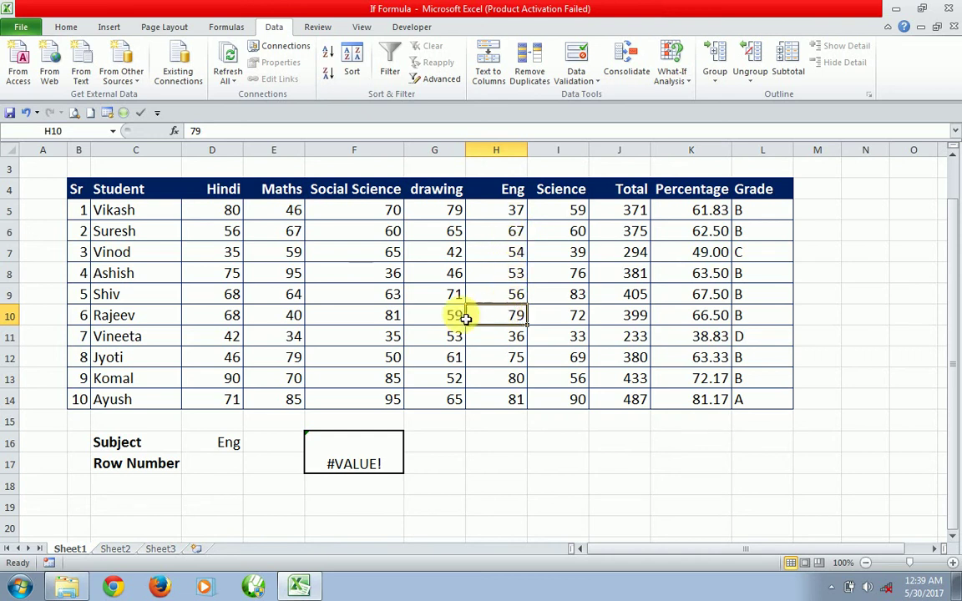
left_click(227, 470)
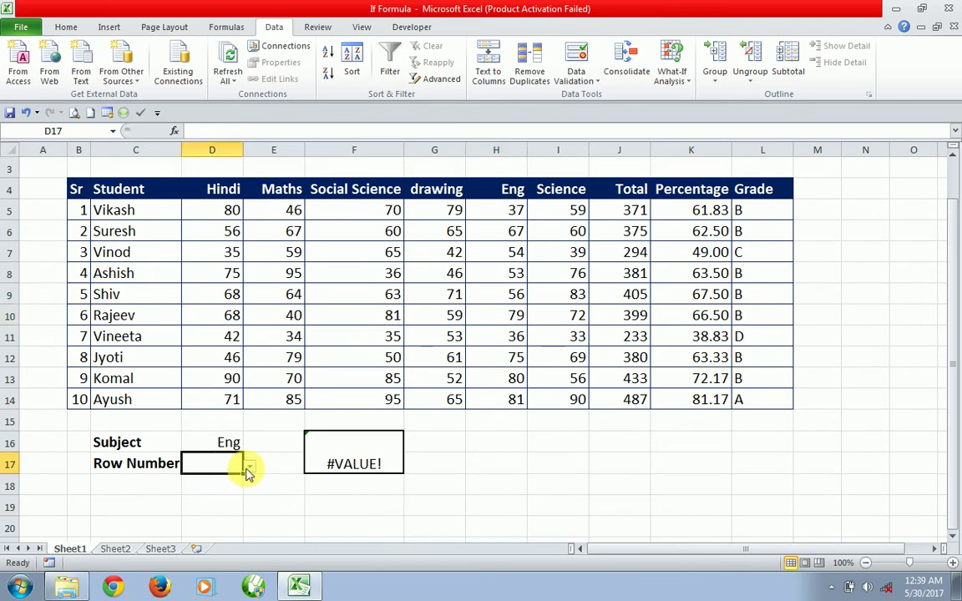
left_click(249, 468)
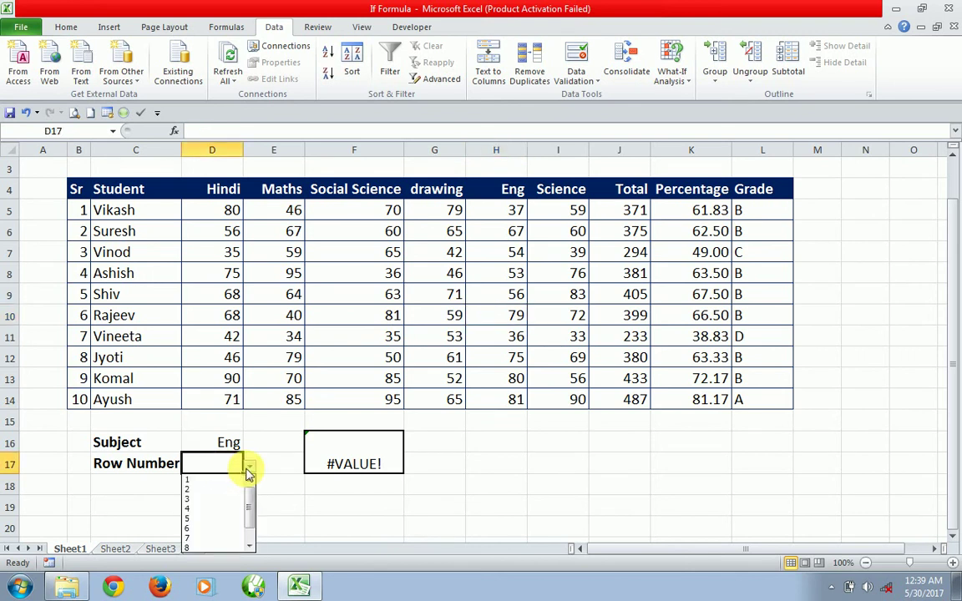
left_click(208, 539)
left_click(294, 508)
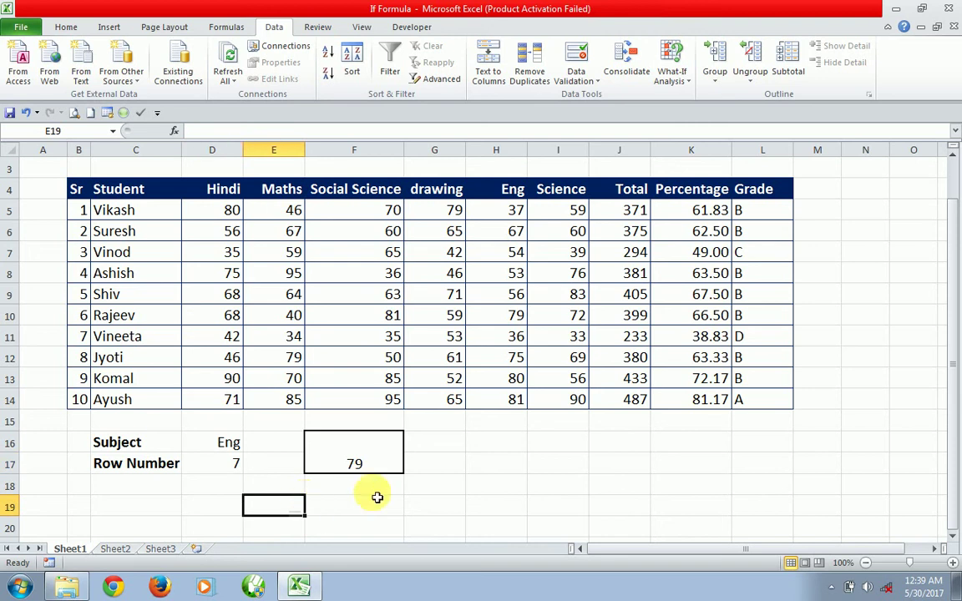
left_click(367, 458)
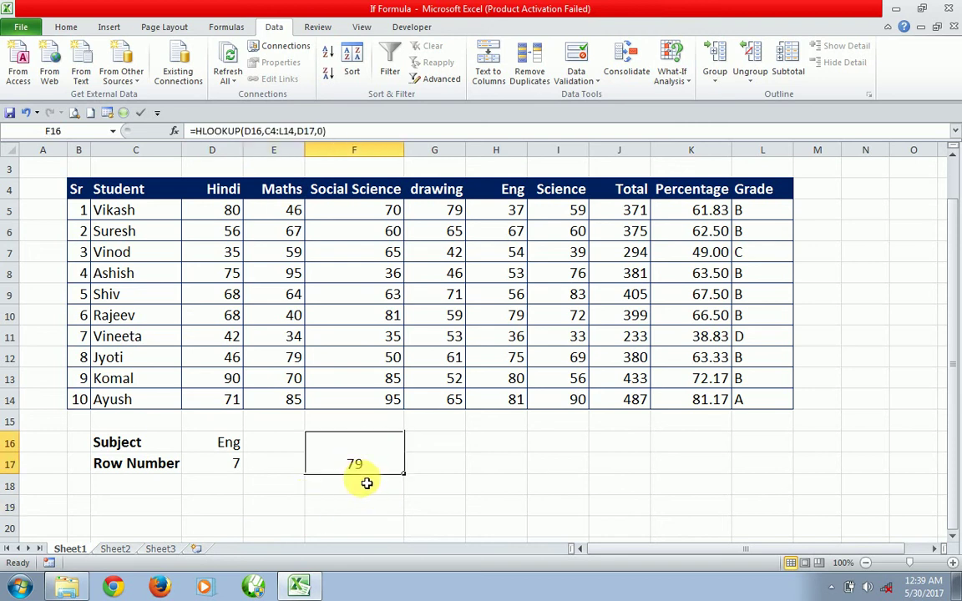
Step: Middle-align the 79 result in F16:F17 and enlarge its font to 48 point
left_click(73, 31)
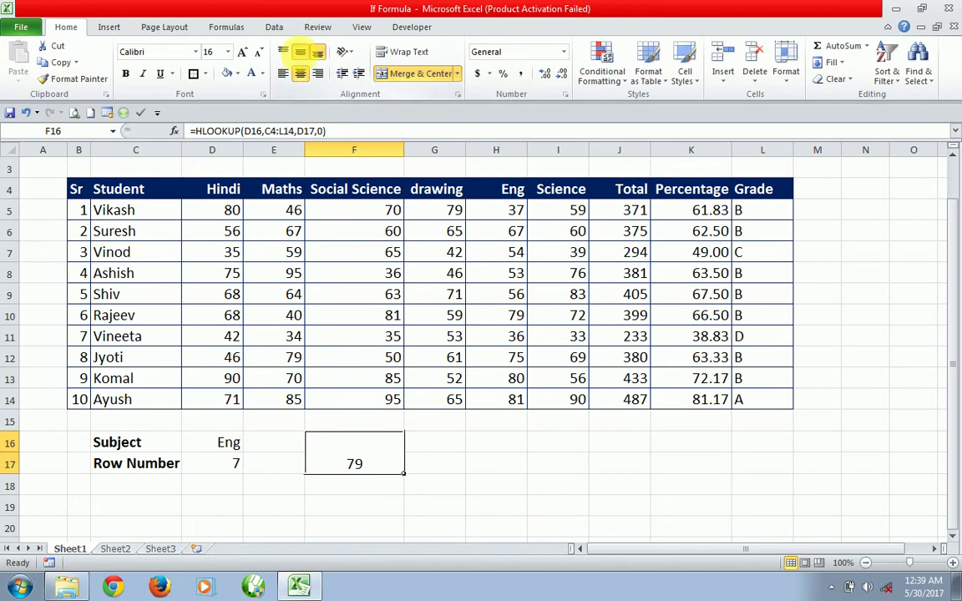
left_click(299, 52)
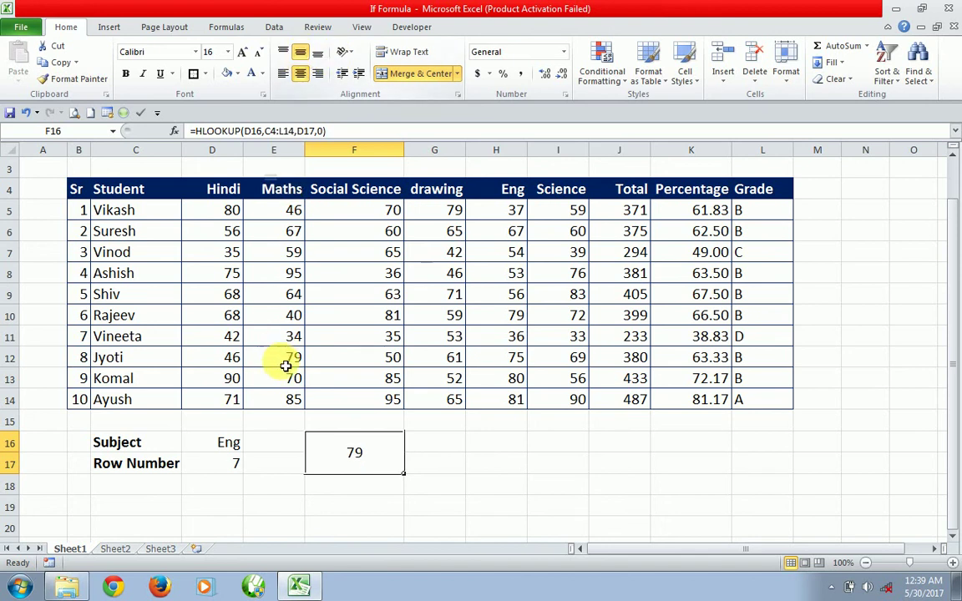
double_click(243, 55)
double_click(243, 55)
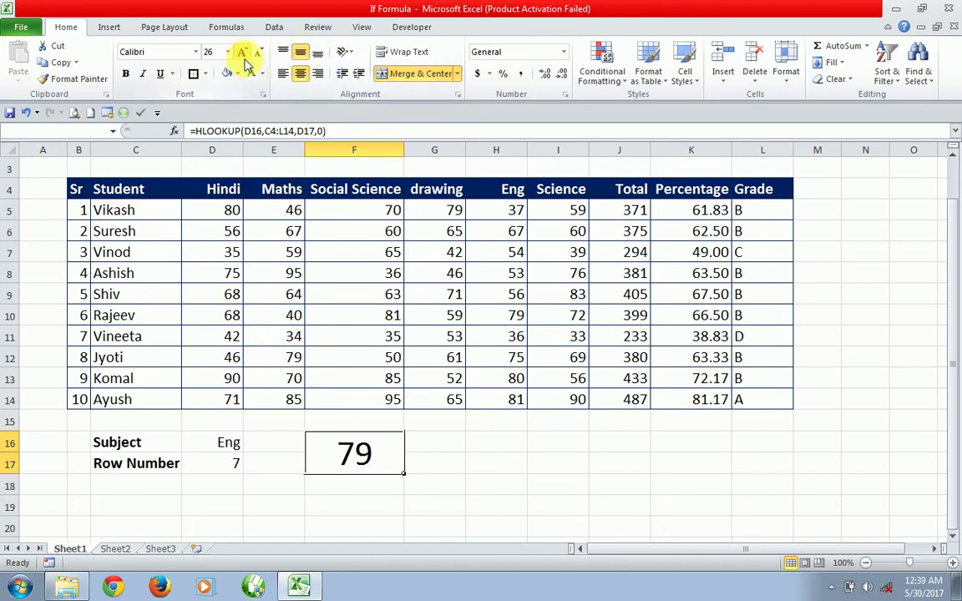
triple_click(243, 55)
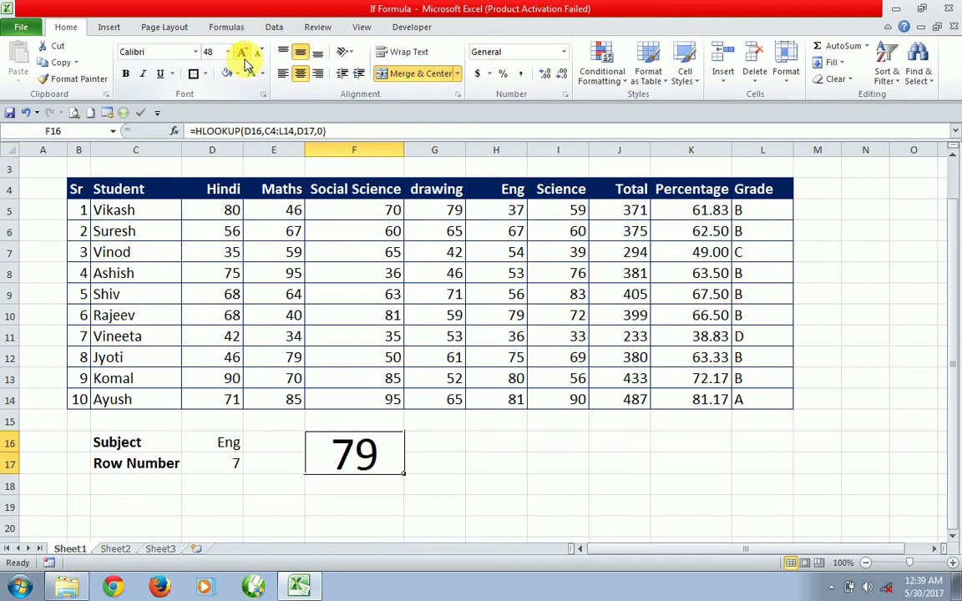
left_click(216, 512)
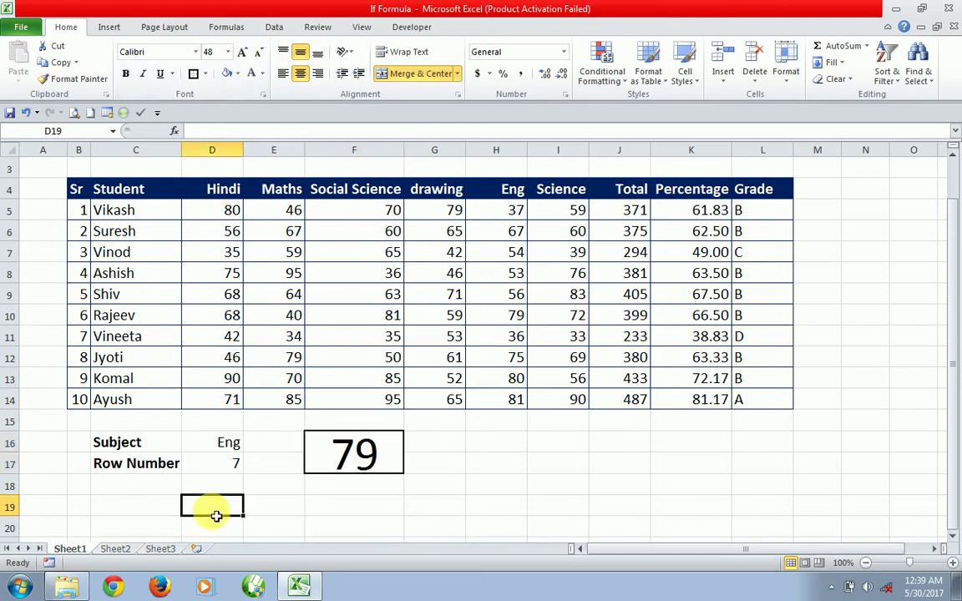
Step: Try Row Number values 9, 10 and then 2 from the D17 dropdown
left_click(226, 466)
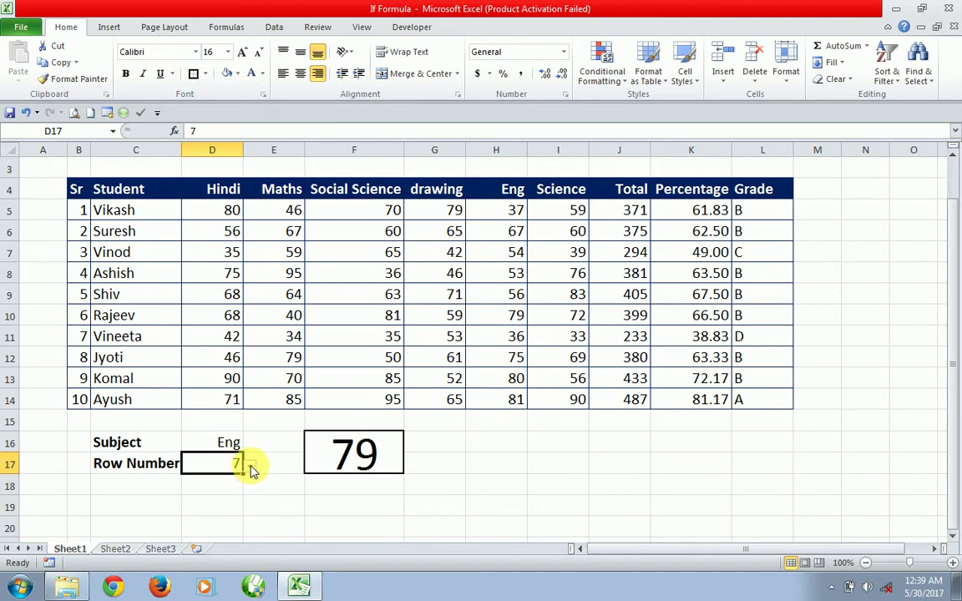
left_click(249, 467)
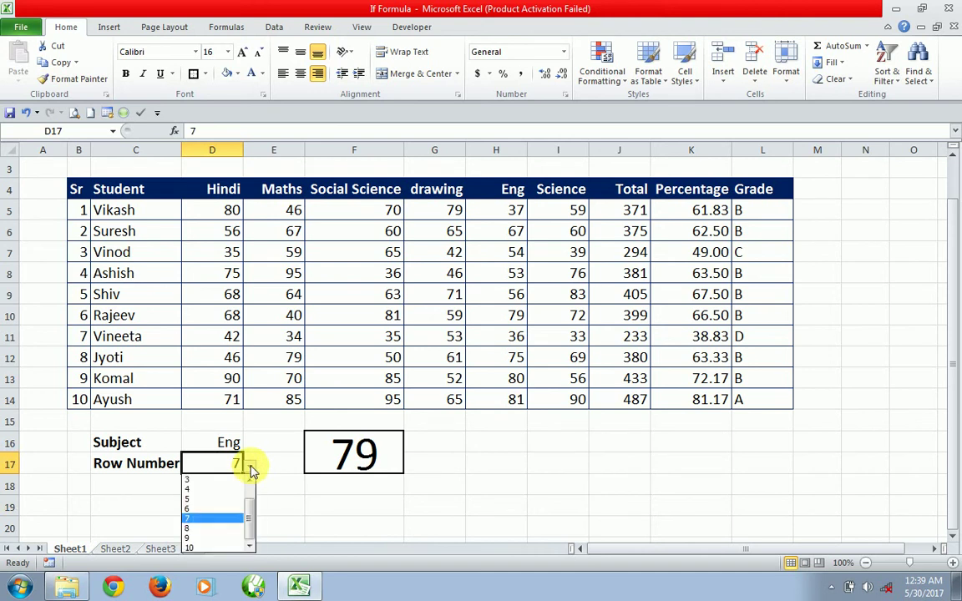
left_click(215, 539)
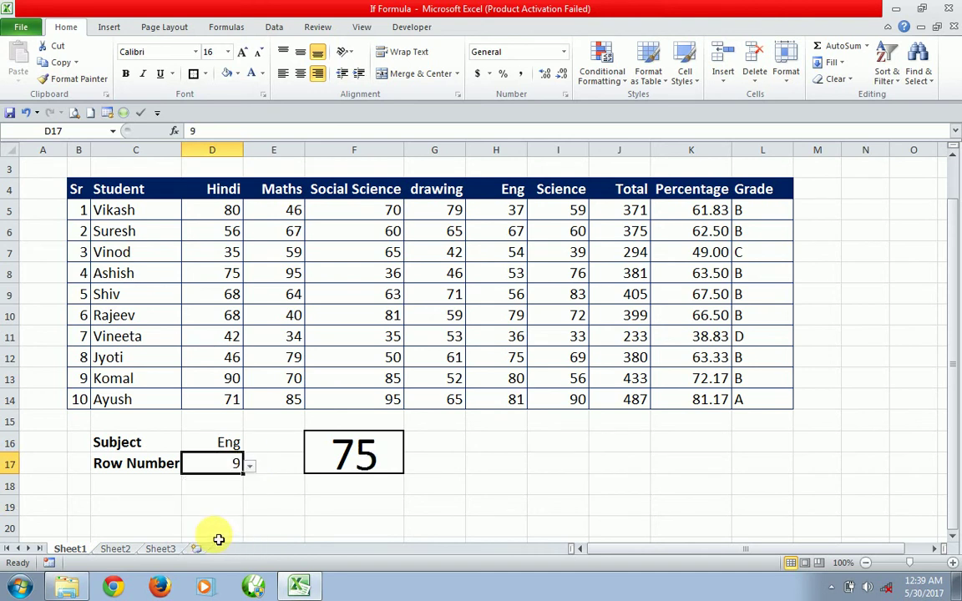
left_click(250, 469)
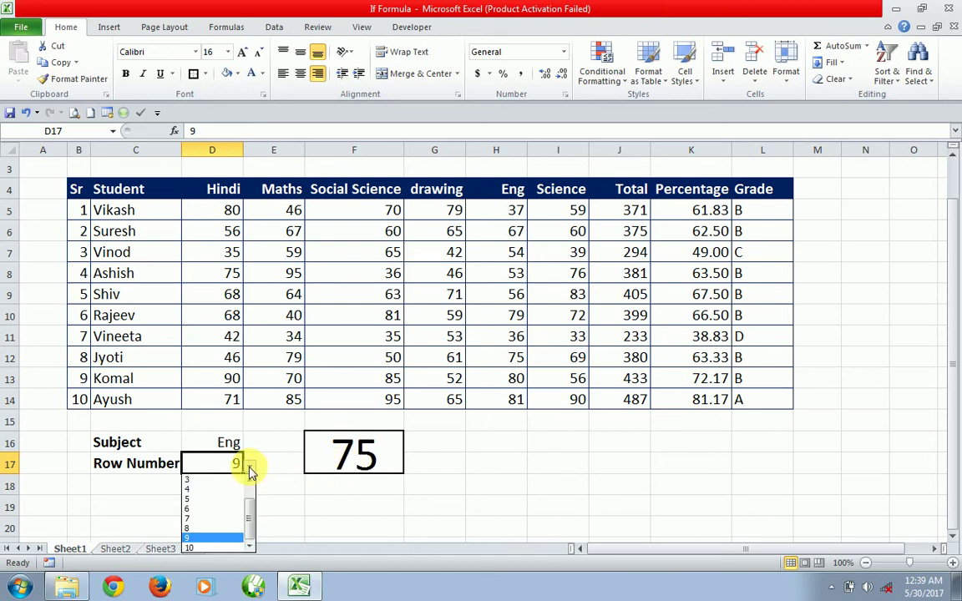
left_click(213, 548)
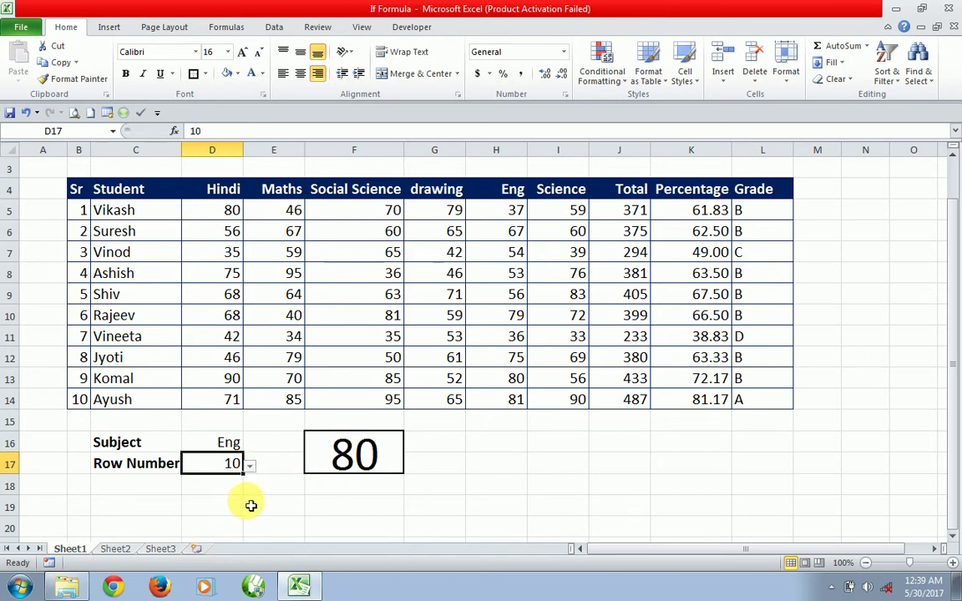
left_click(250, 469)
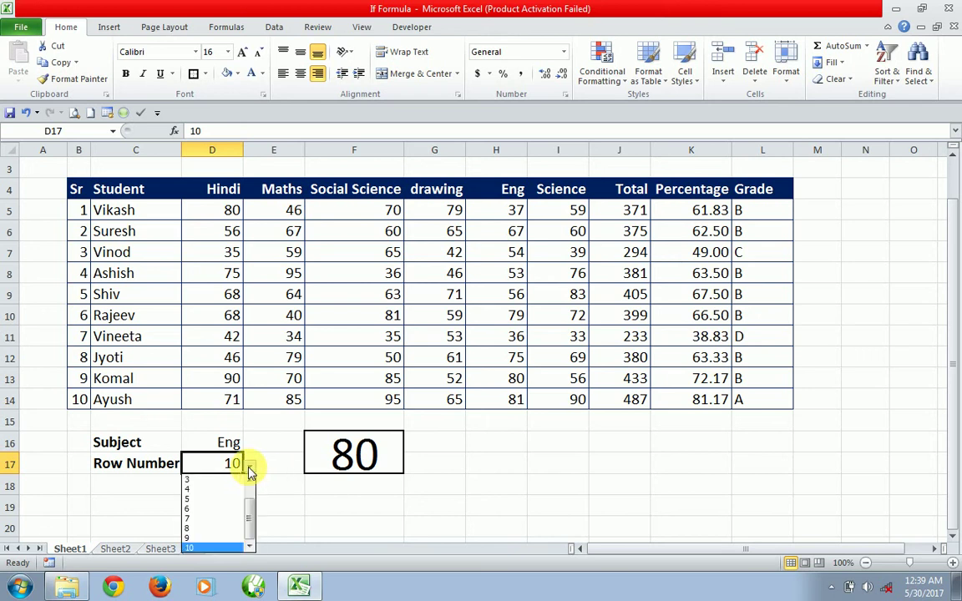
left_click_drag(252, 516, 250, 491)
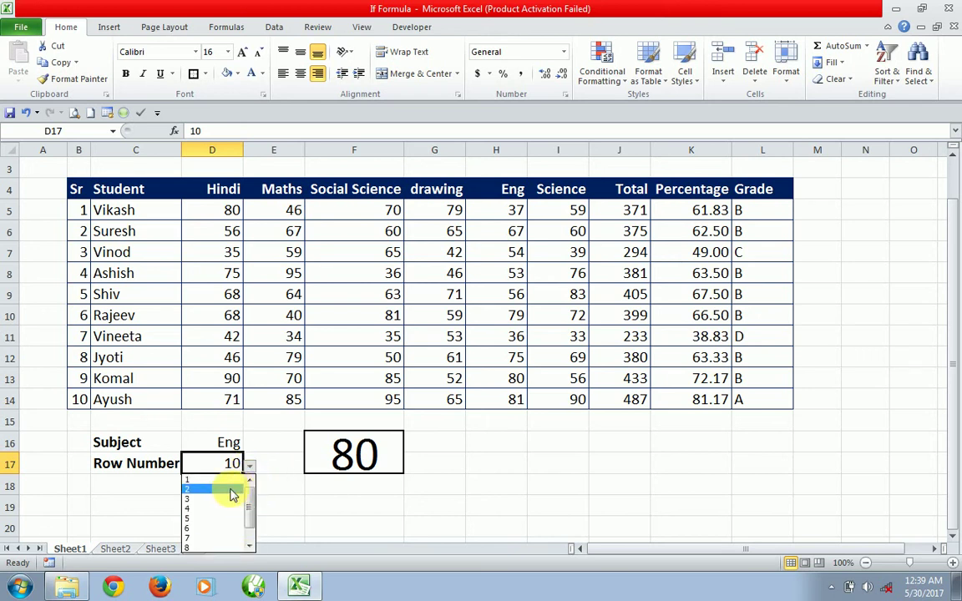
left_click(232, 490)
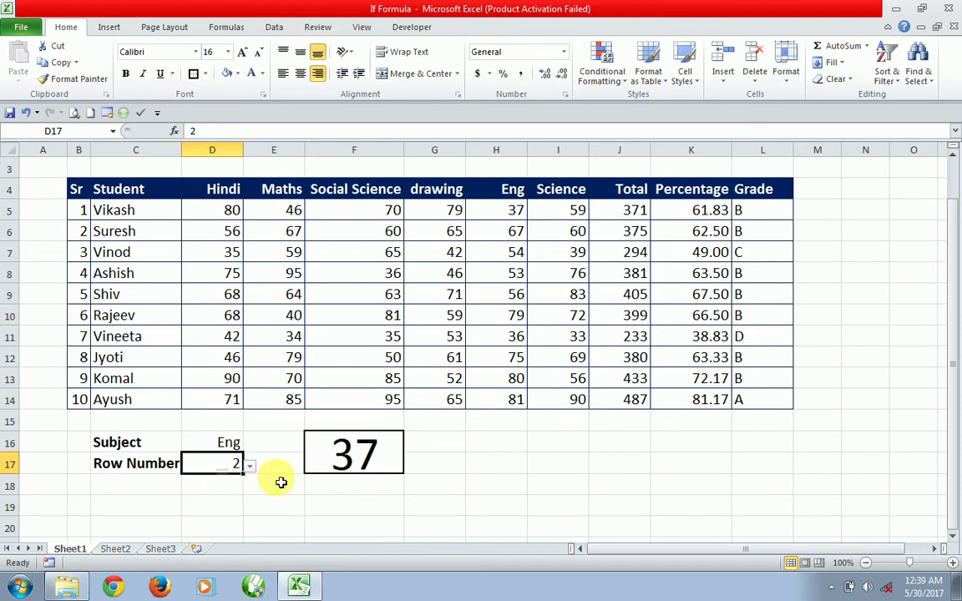
Step: Choose Science in D16 and Row Number 8, matching the Science score 33 in I11
left_click(238, 447)
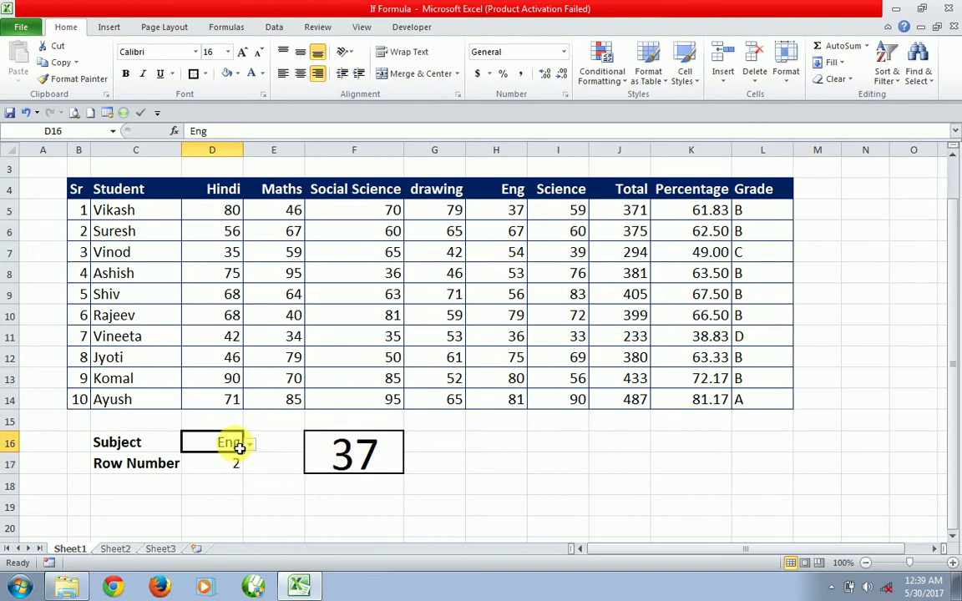
left_click(251, 445)
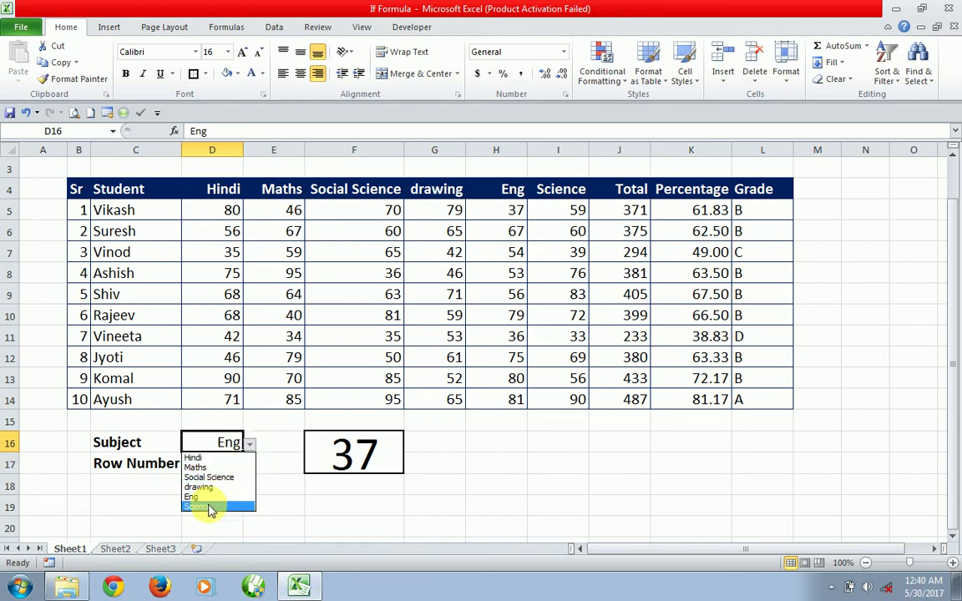
left_click(210, 508)
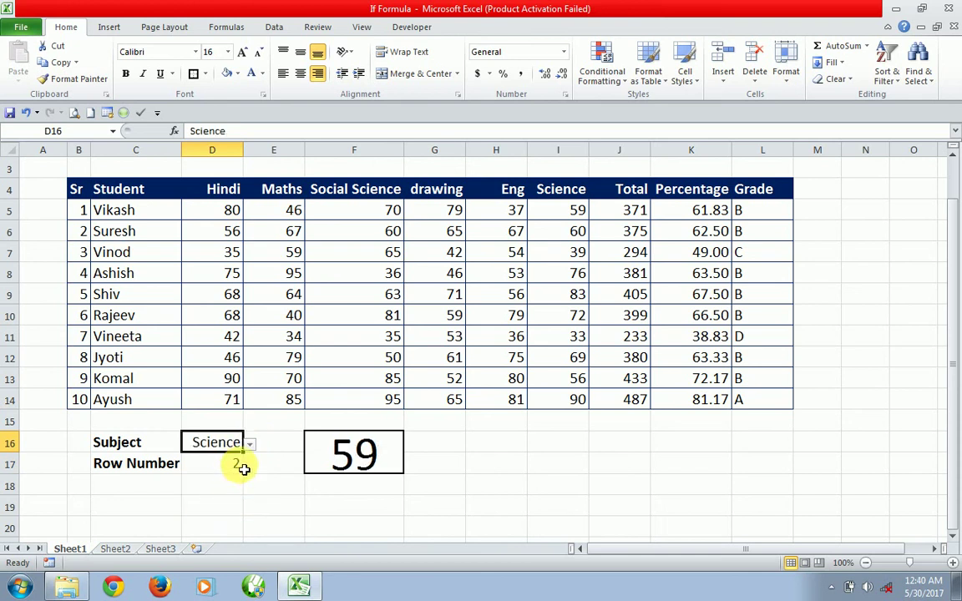
left_click(240, 470)
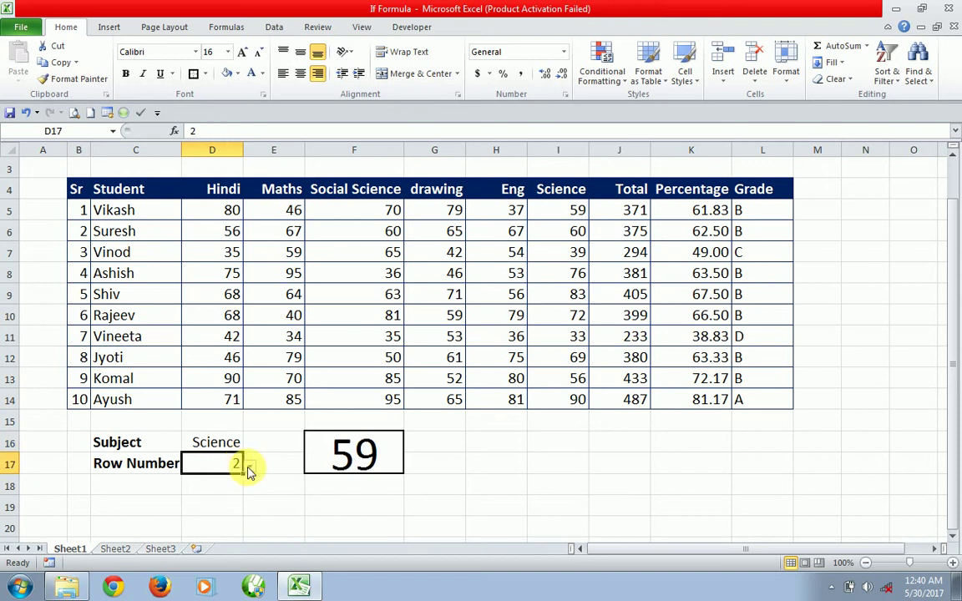
left_click(248, 466)
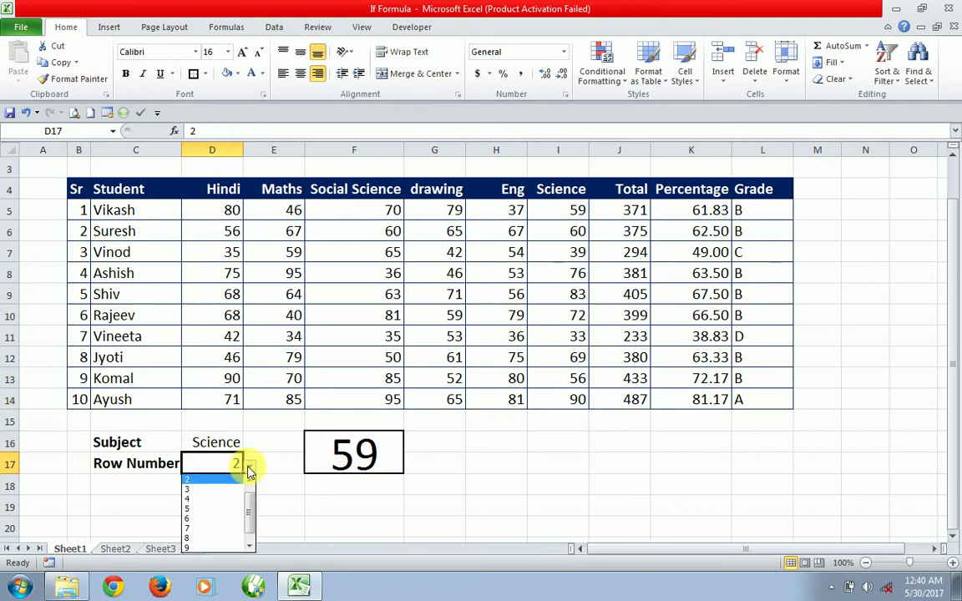
left_click(208, 539)
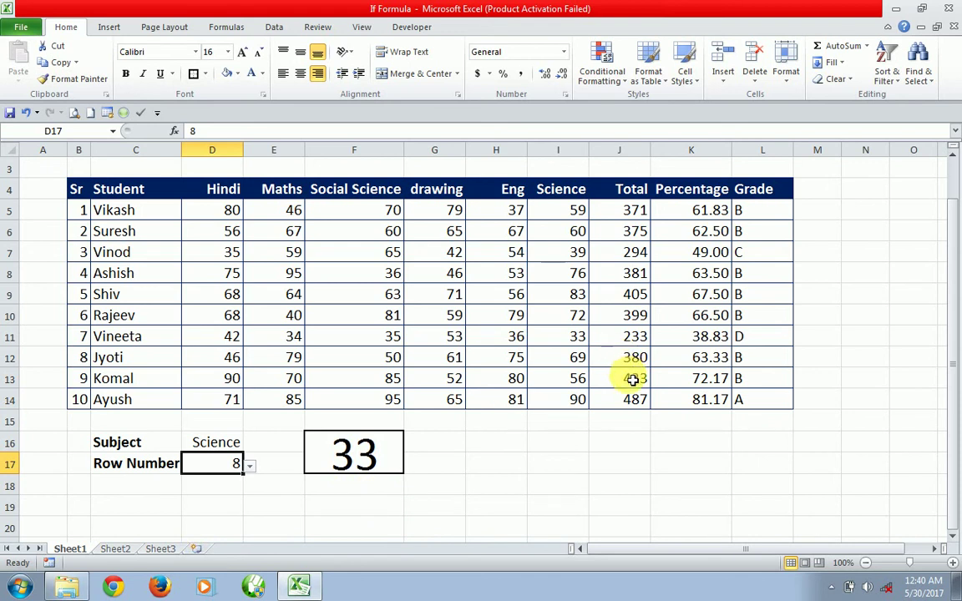
left_click(582, 343)
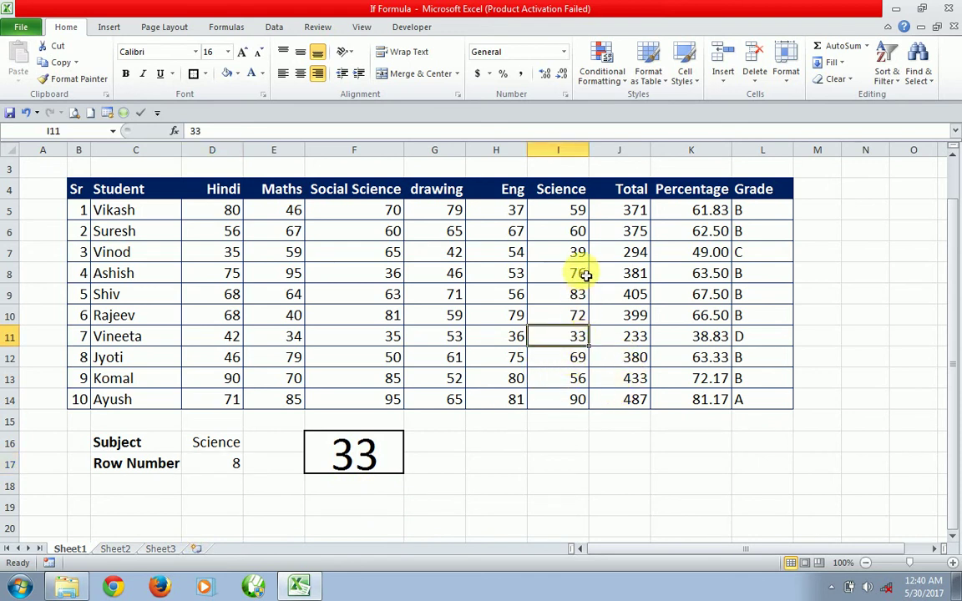
left_click(577, 193)
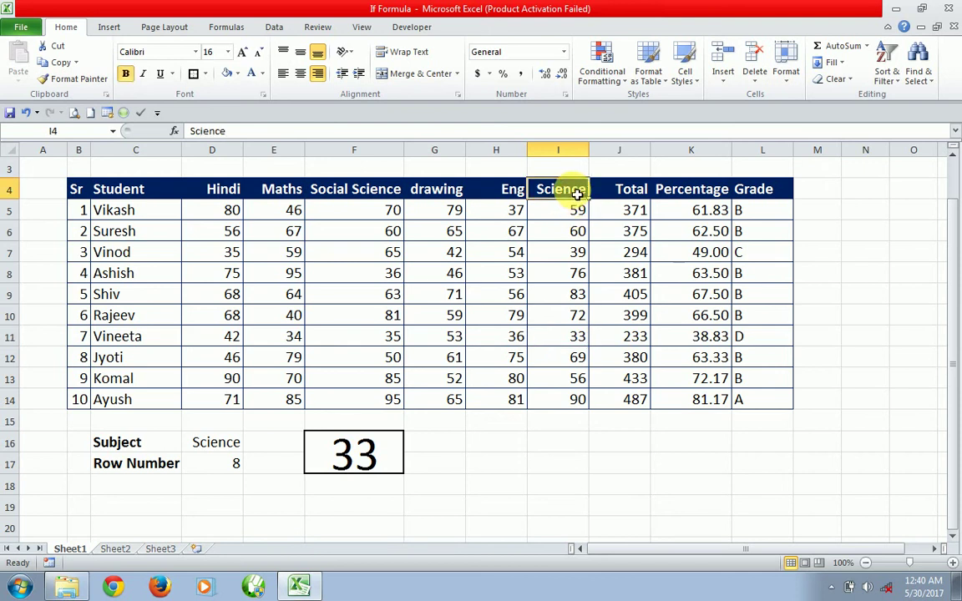
left_click_drag(577, 194, 577, 193)
key("shift+Down")
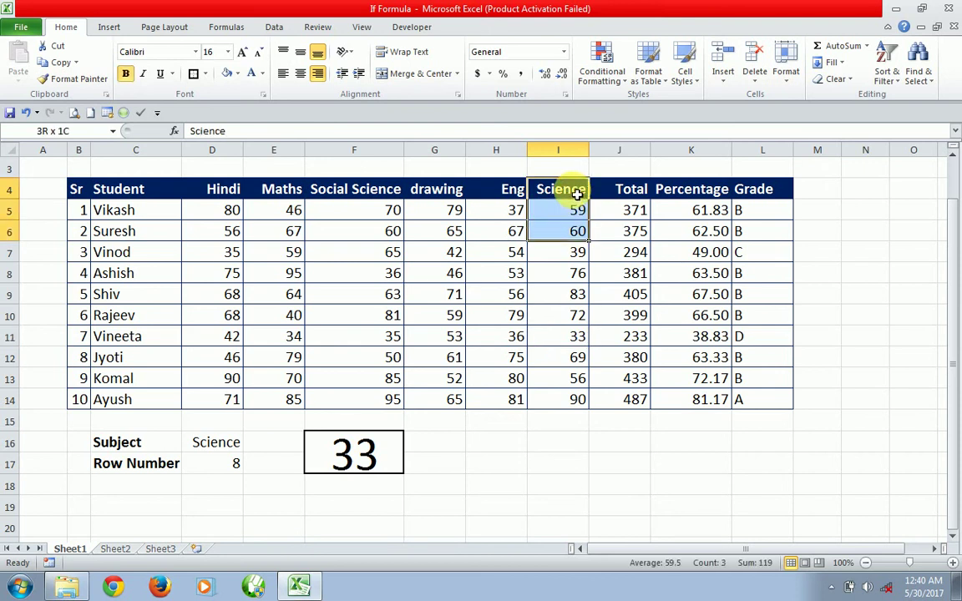
key("shift+Down")
key("shift+Down")
key("shift+Down")
key("shift+Down")
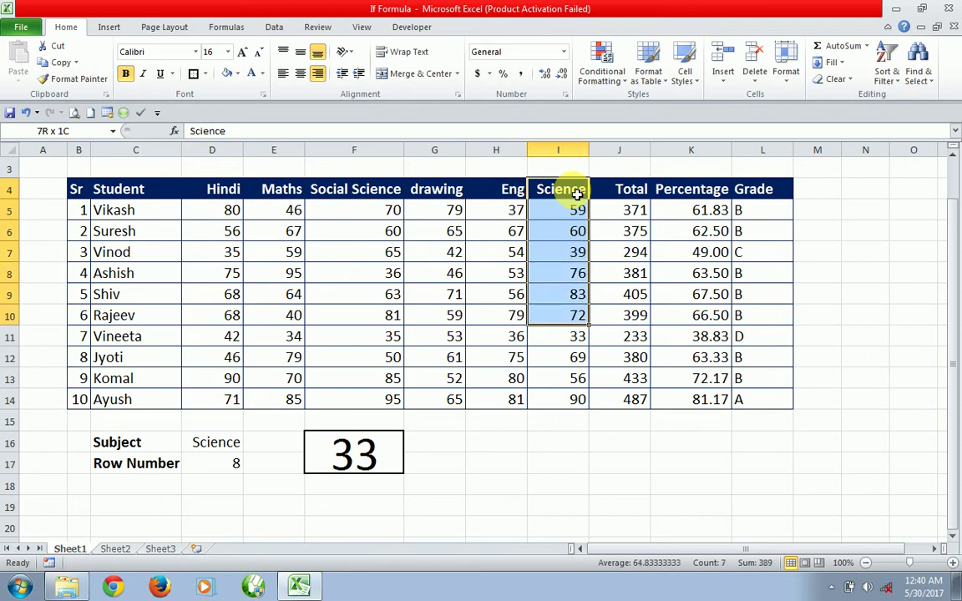
key("shift+Down")
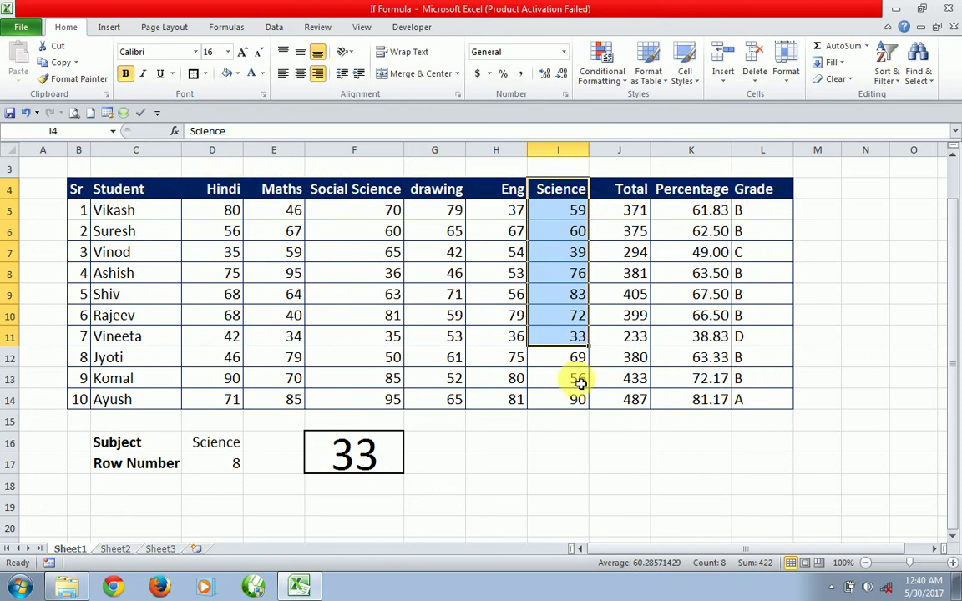
left_click(565, 198)
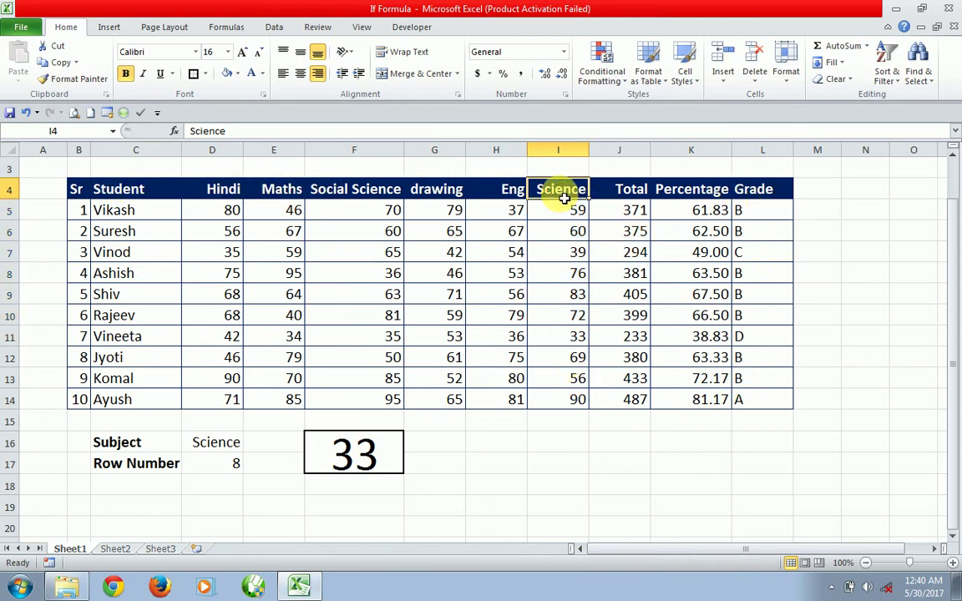
left_click(563, 209)
left_click(565, 237)
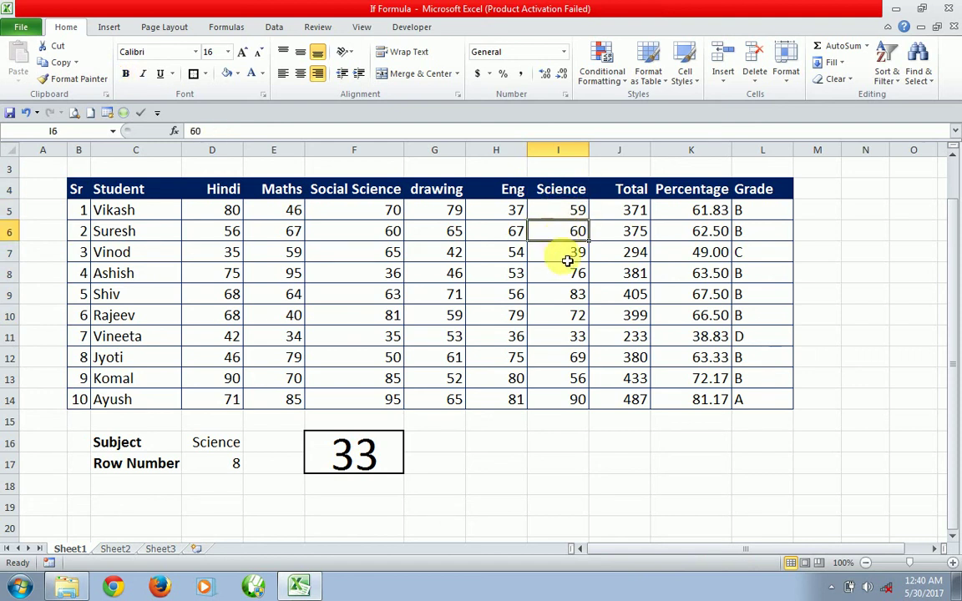
left_click(567, 262)
left_click(569, 273)
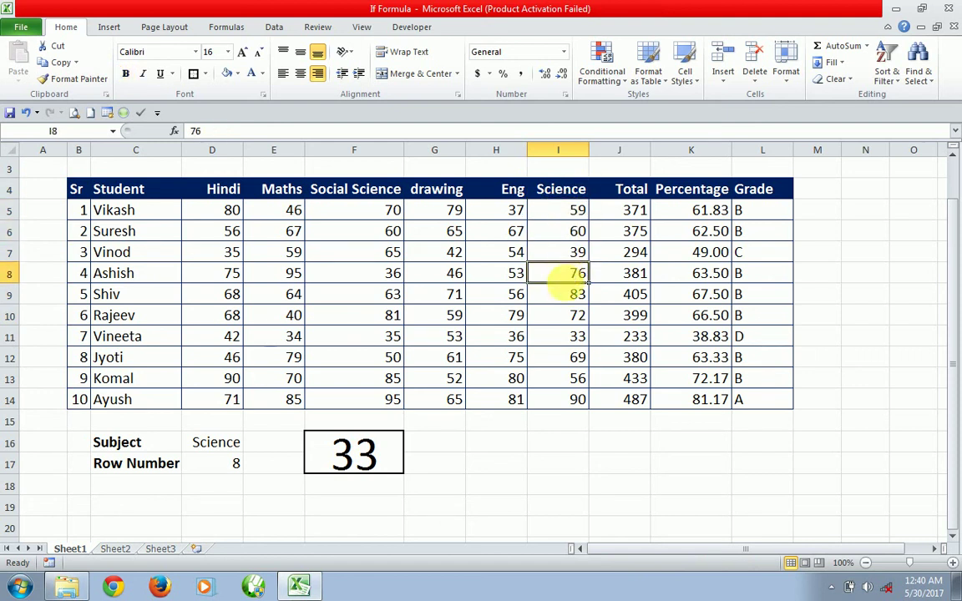
left_click(571, 294)
left_click(575, 316)
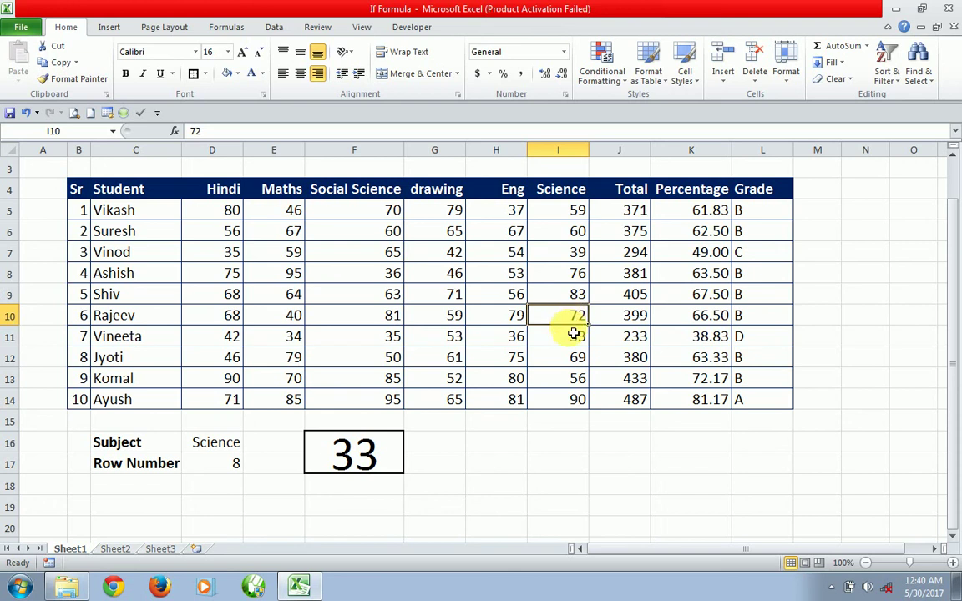
left_click(574, 338)
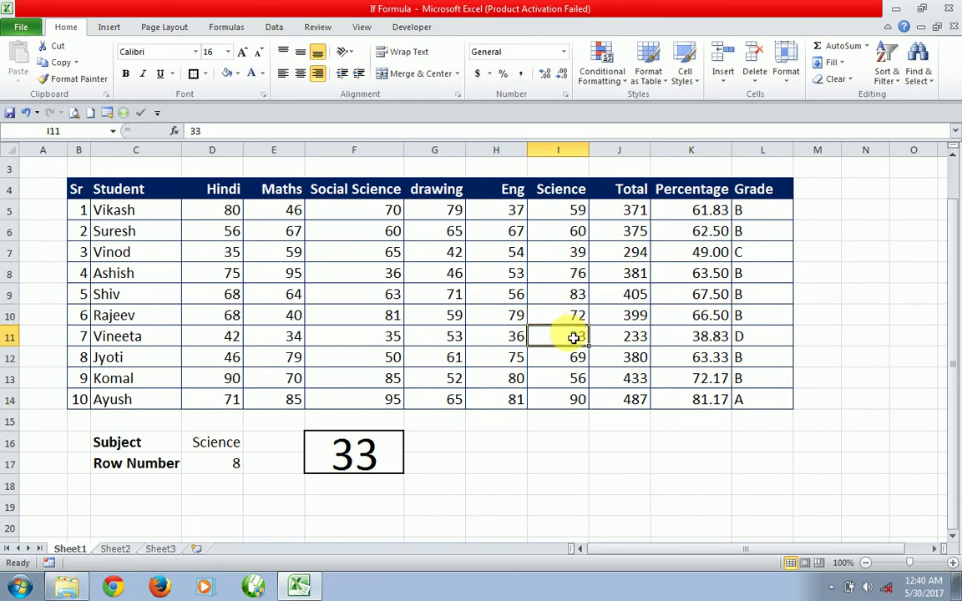
key("Up")
key("Up")
key("Up")
key("Up")
key("Up")
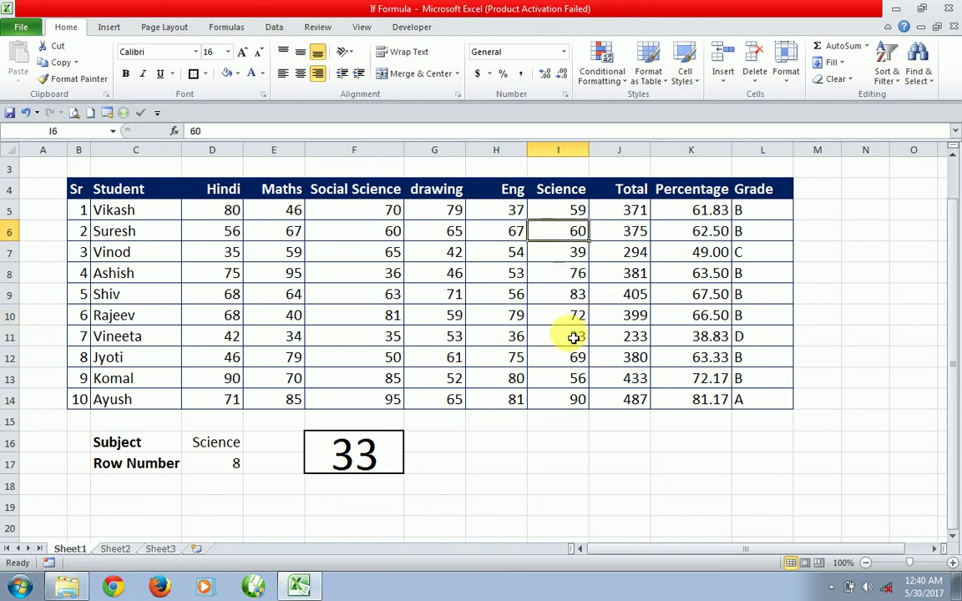
key("Up")
key("Up")
key("shift+Down")
key("shift+Down")
key("shift+Down")
key("shift+Down")
key("shift+Down")
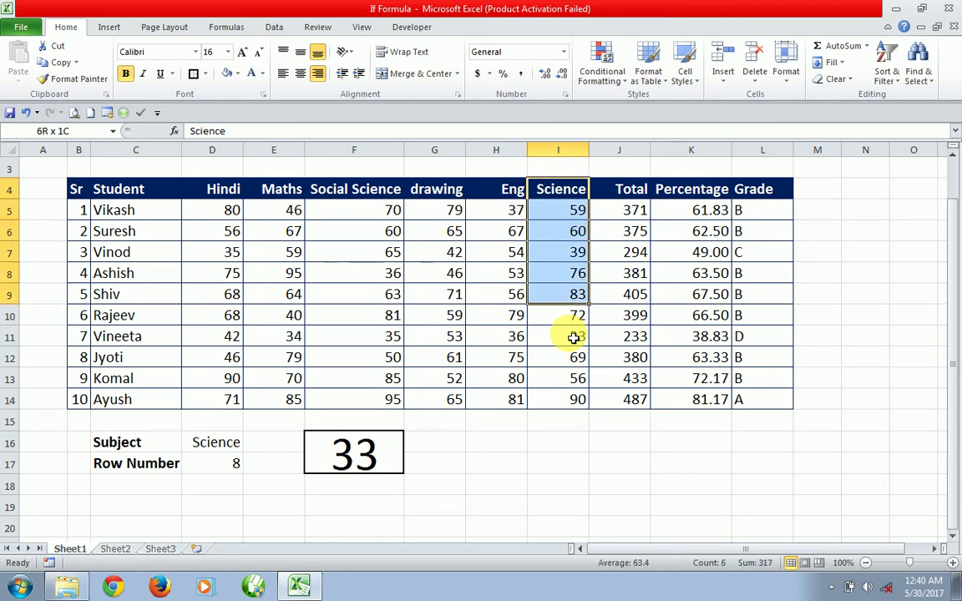
key("shift+Down")
key("shift+Down")
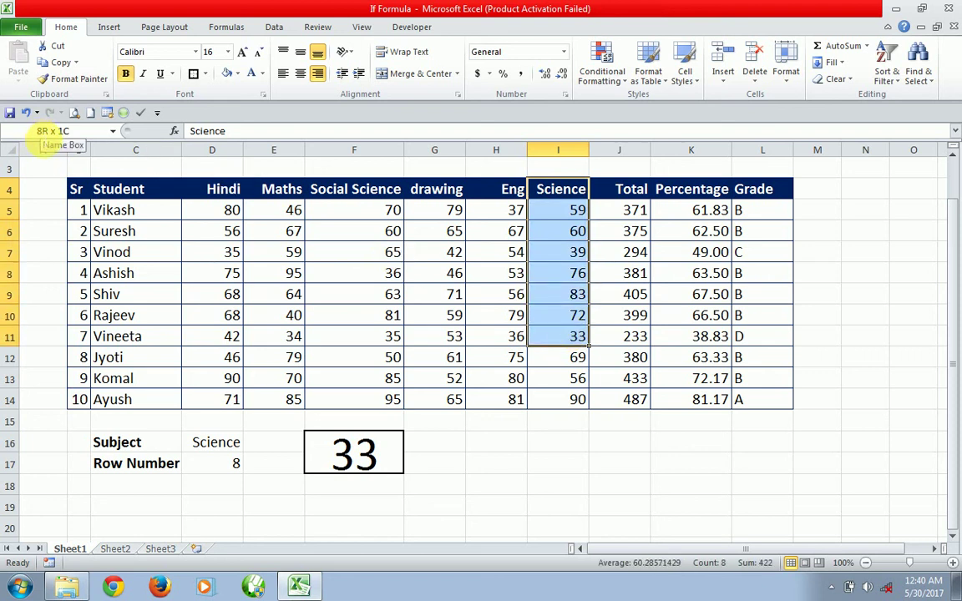
Step: Change the D17 Row Number to 6, then to 3, giving the Science score 60
left_click(231, 465)
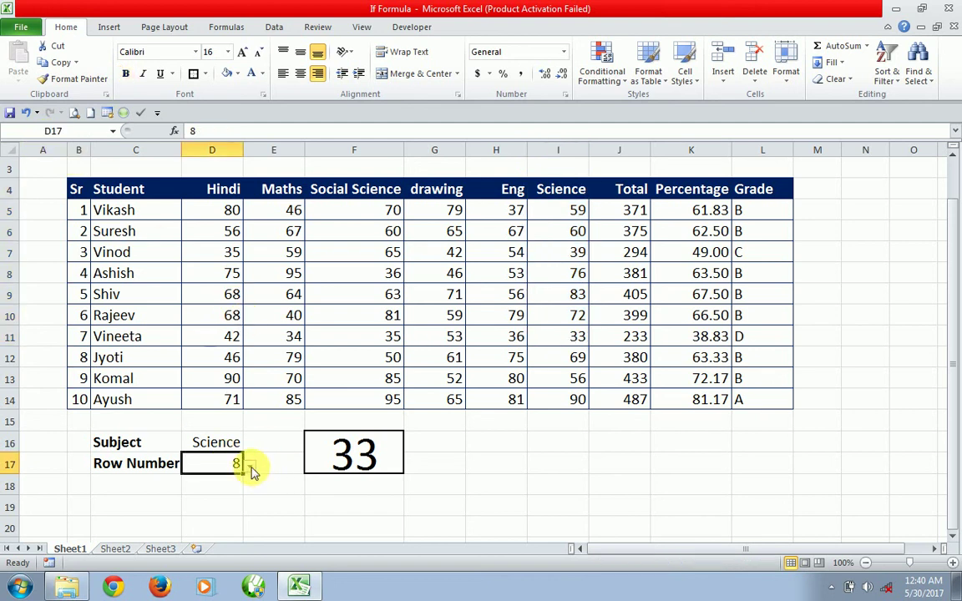
left_click(251, 468)
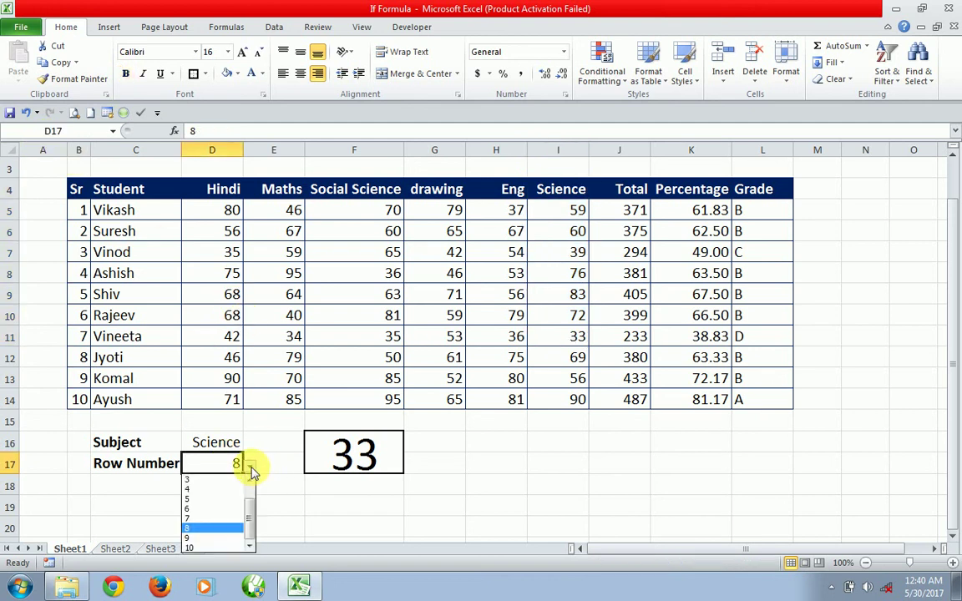
left_click(221, 514)
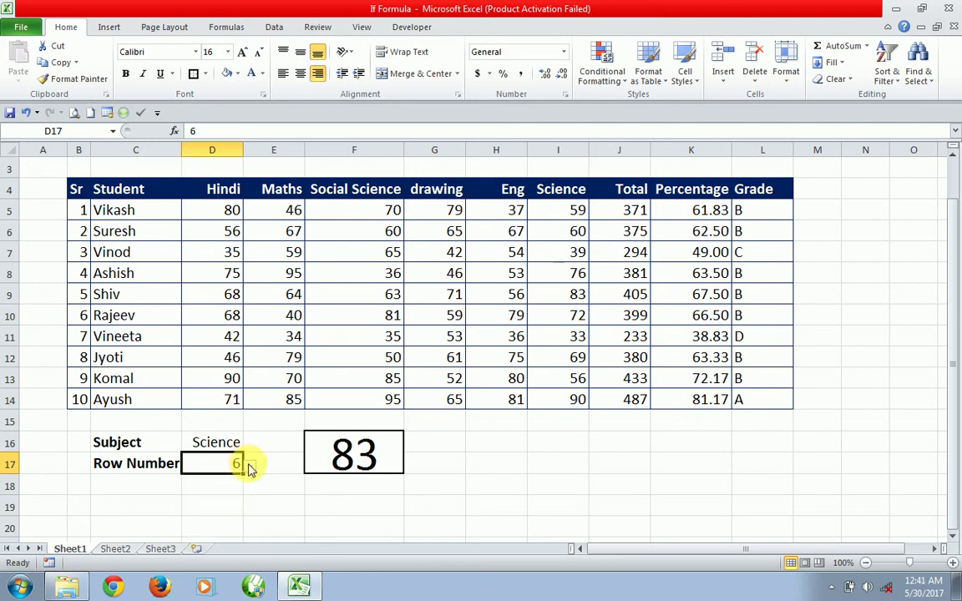
left_click(250, 466)
scroll(238, 497, "up", 1)
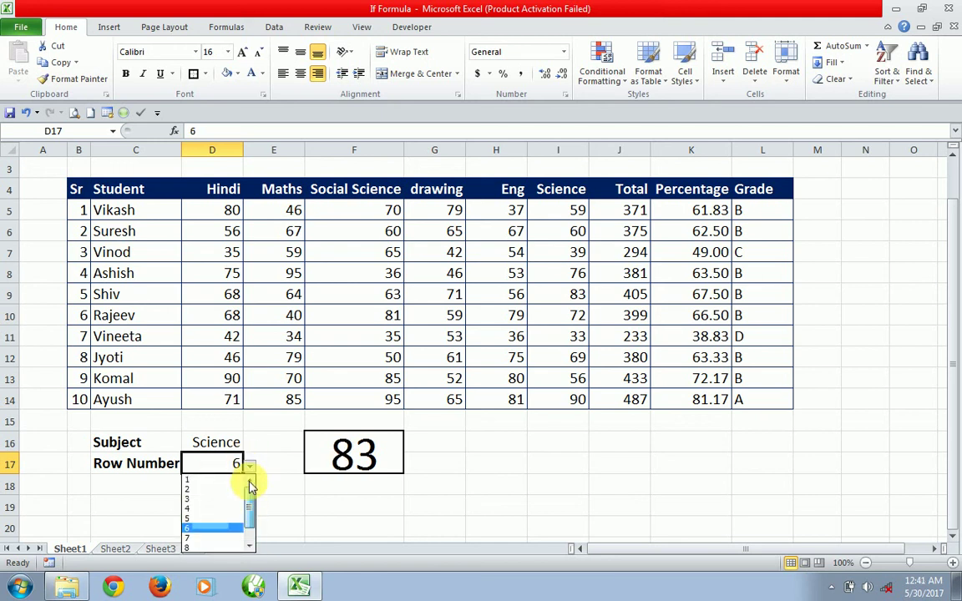
left_click(213, 499)
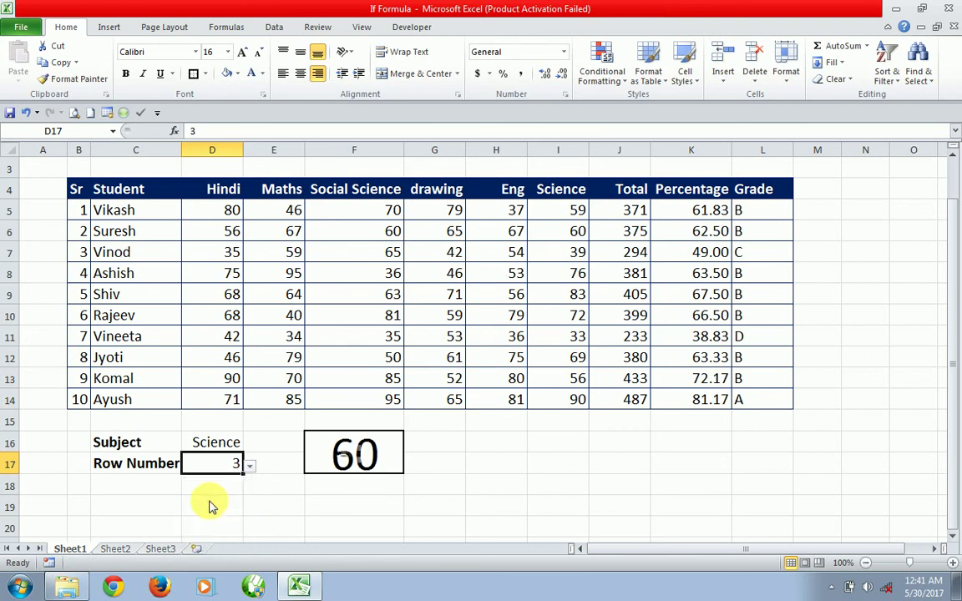
left_click(461, 492)
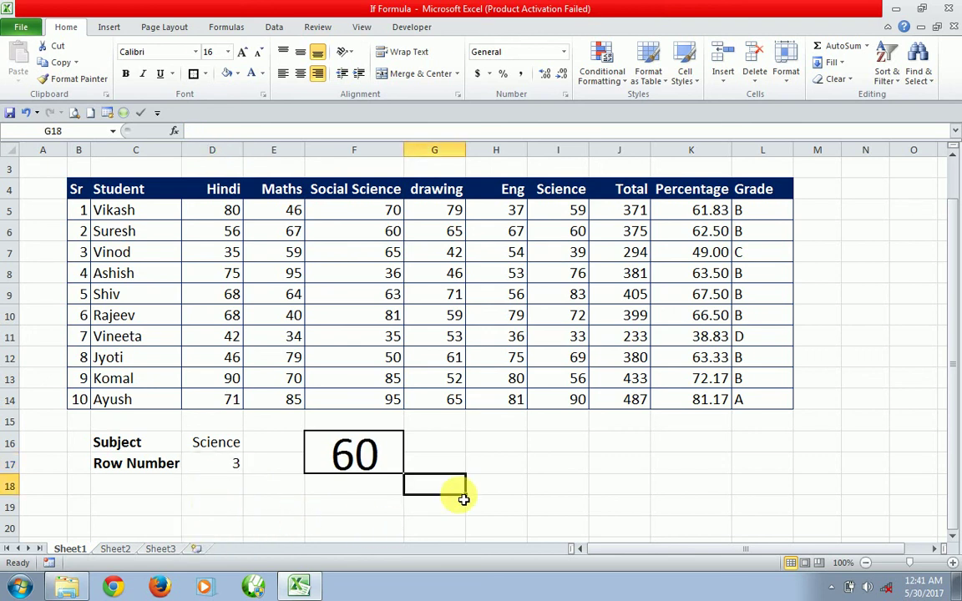
left_click(573, 463)
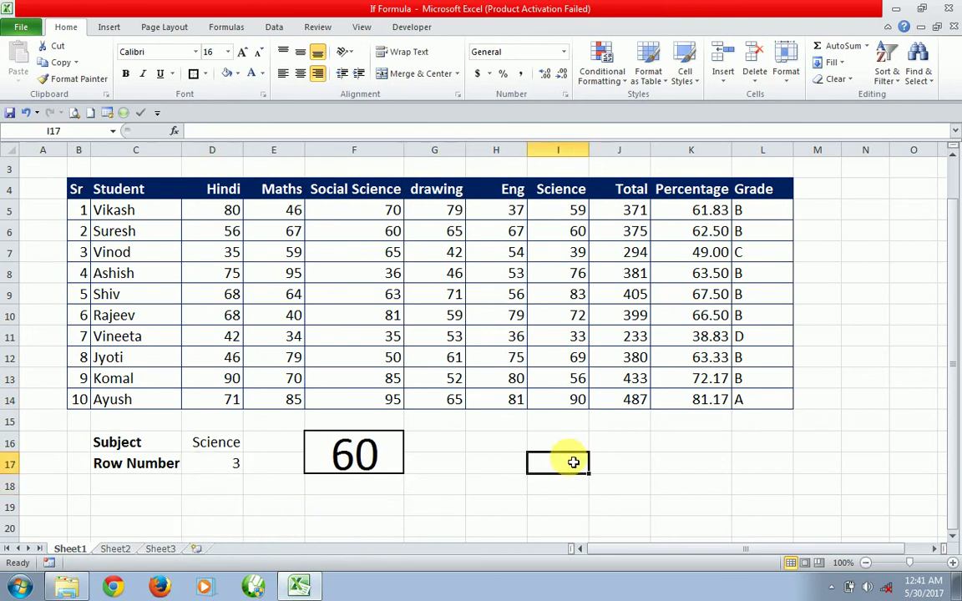